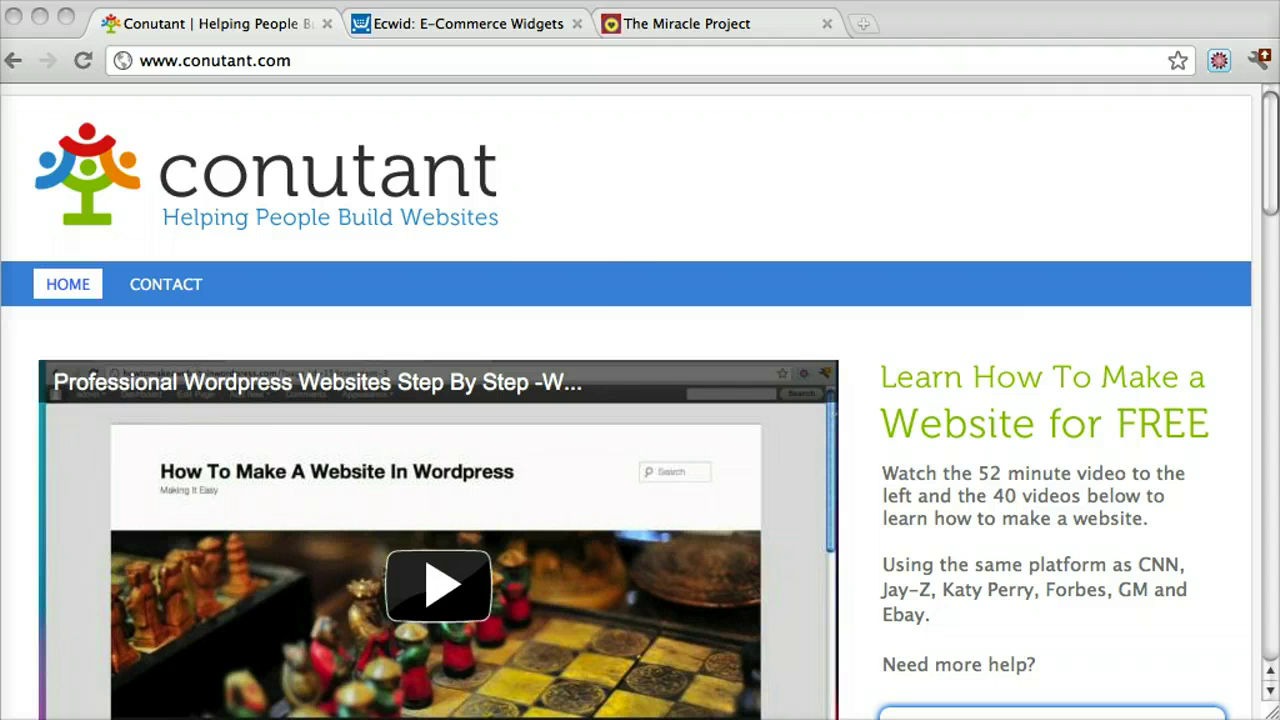
Open The Miracle Project store and browse its Bracelets and T-Shirts categories
click(740, 22)
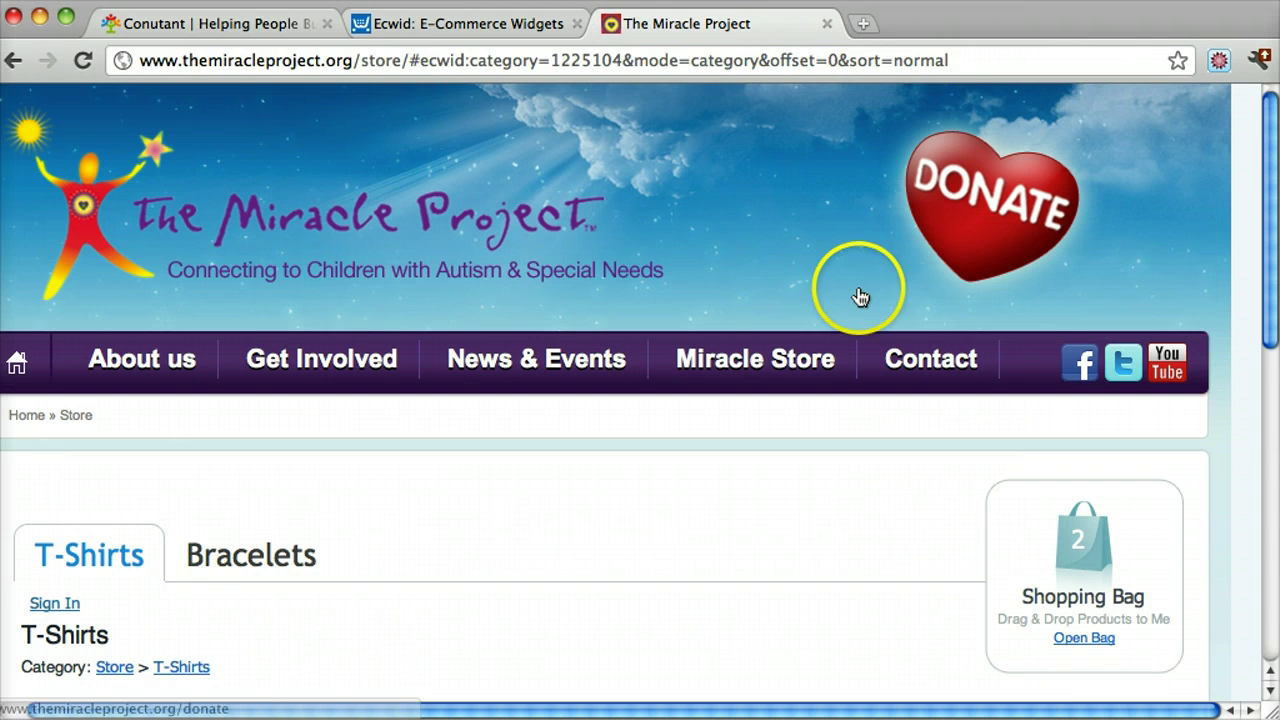
scroll(860, 297, down, 5)
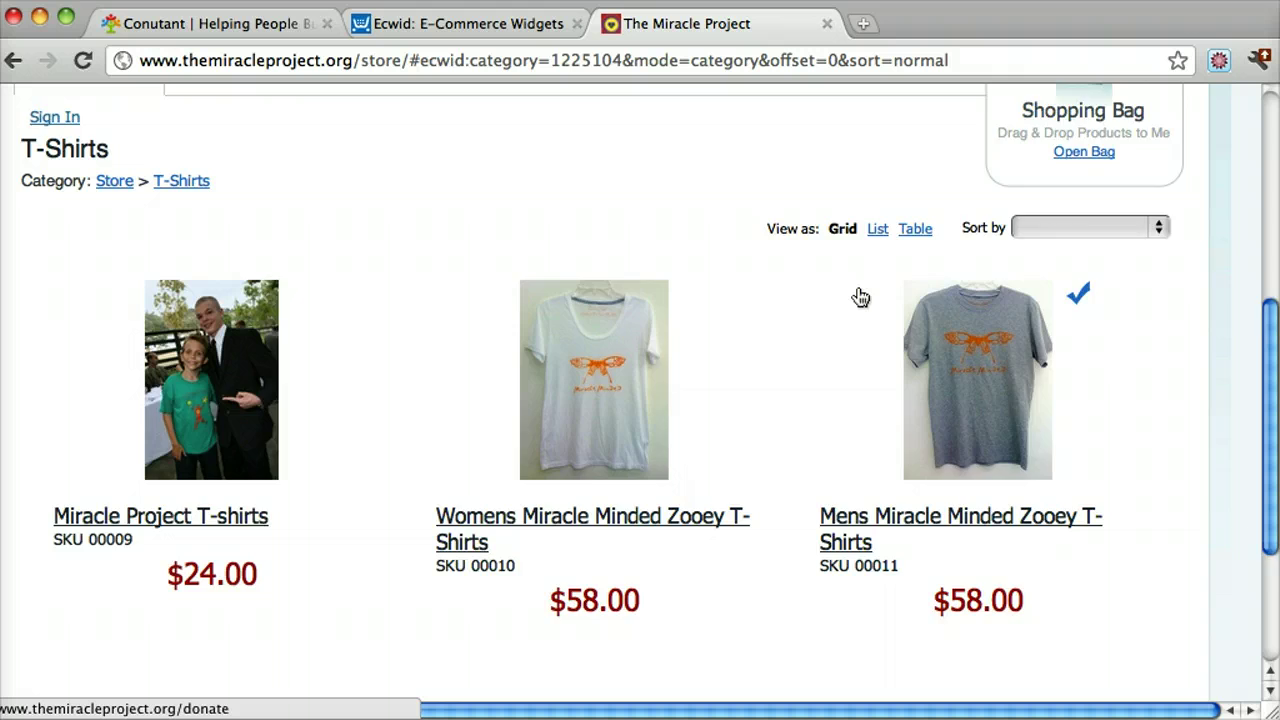
scroll(860, 297, down, 3)
scroll(857, 294, up, 3)
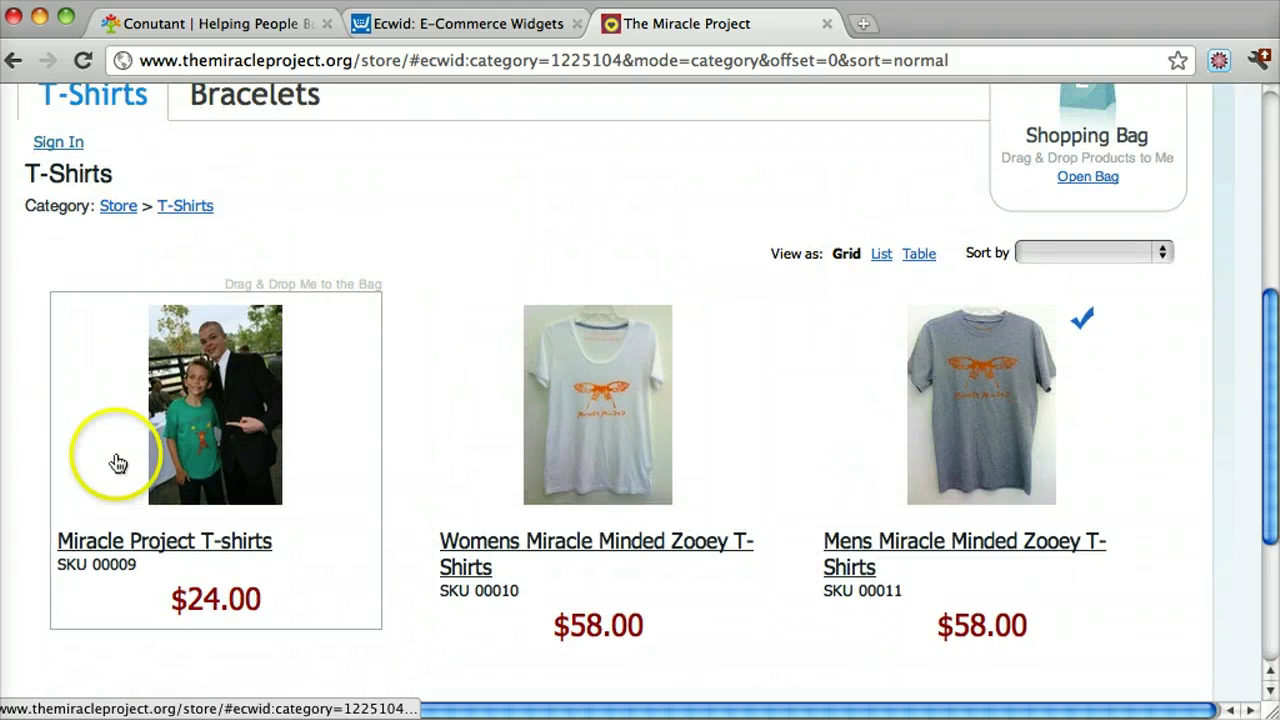
scroll(233, 333, up, 2)
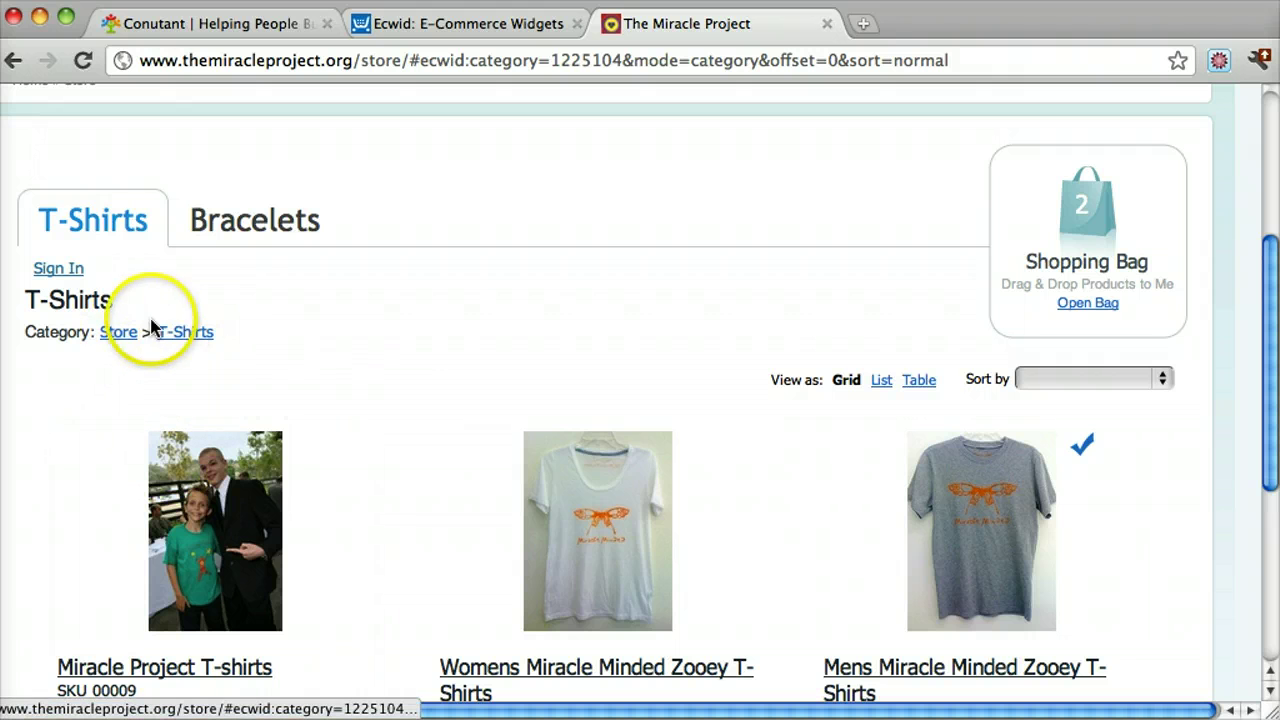
click(224, 215)
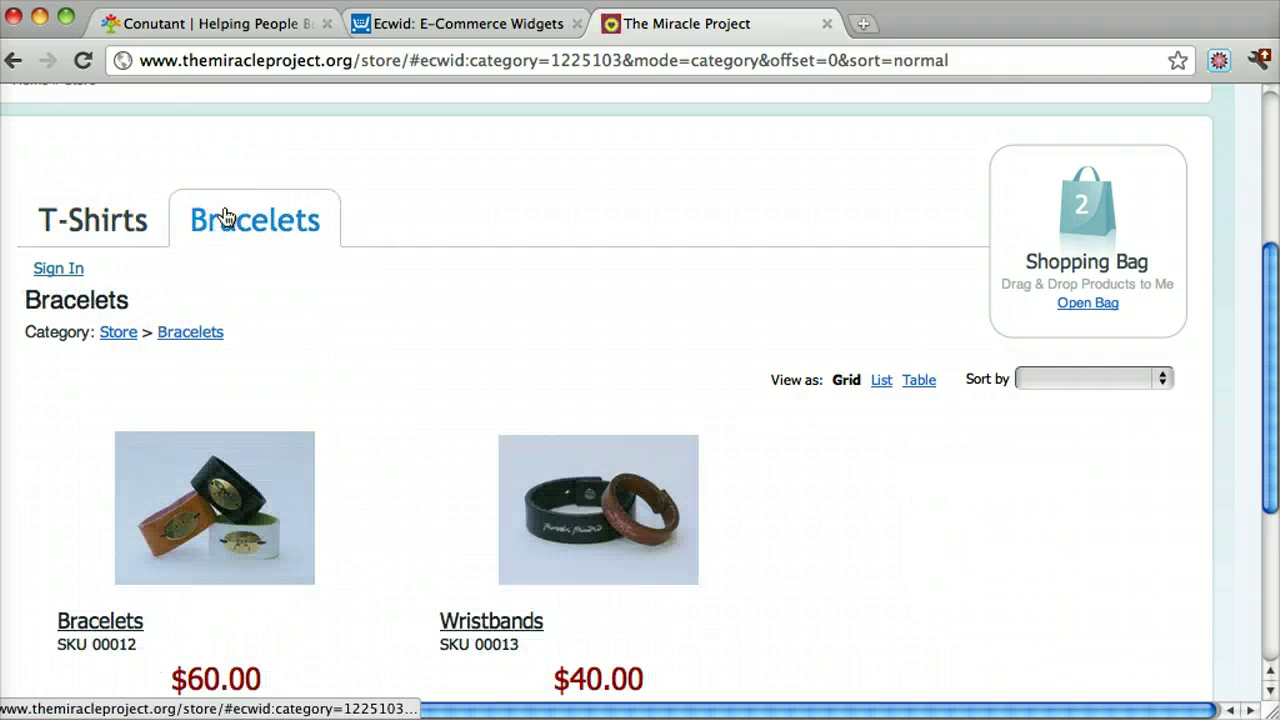
click(137, 210)
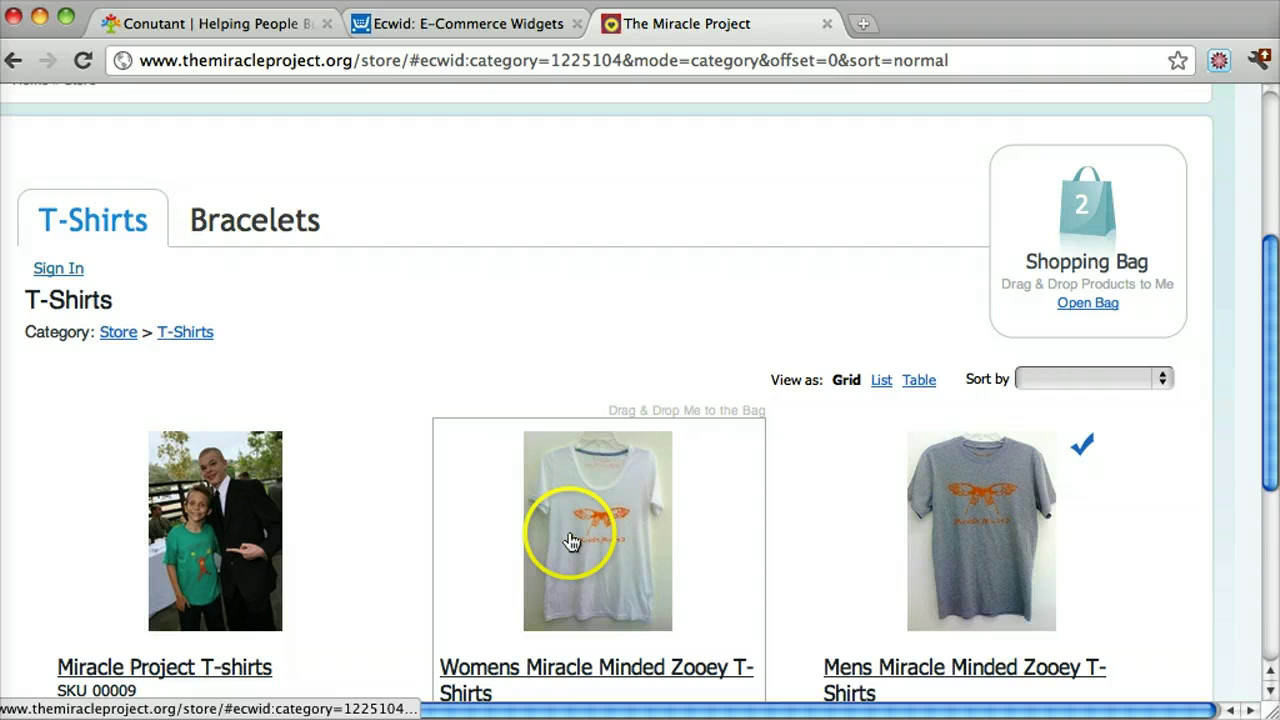
Drag the Womens Miracle Minded Zooey T-Shirt into the bag, review the 3 items, and return to T-Shirts
drag(571, 542, 1080, 243)
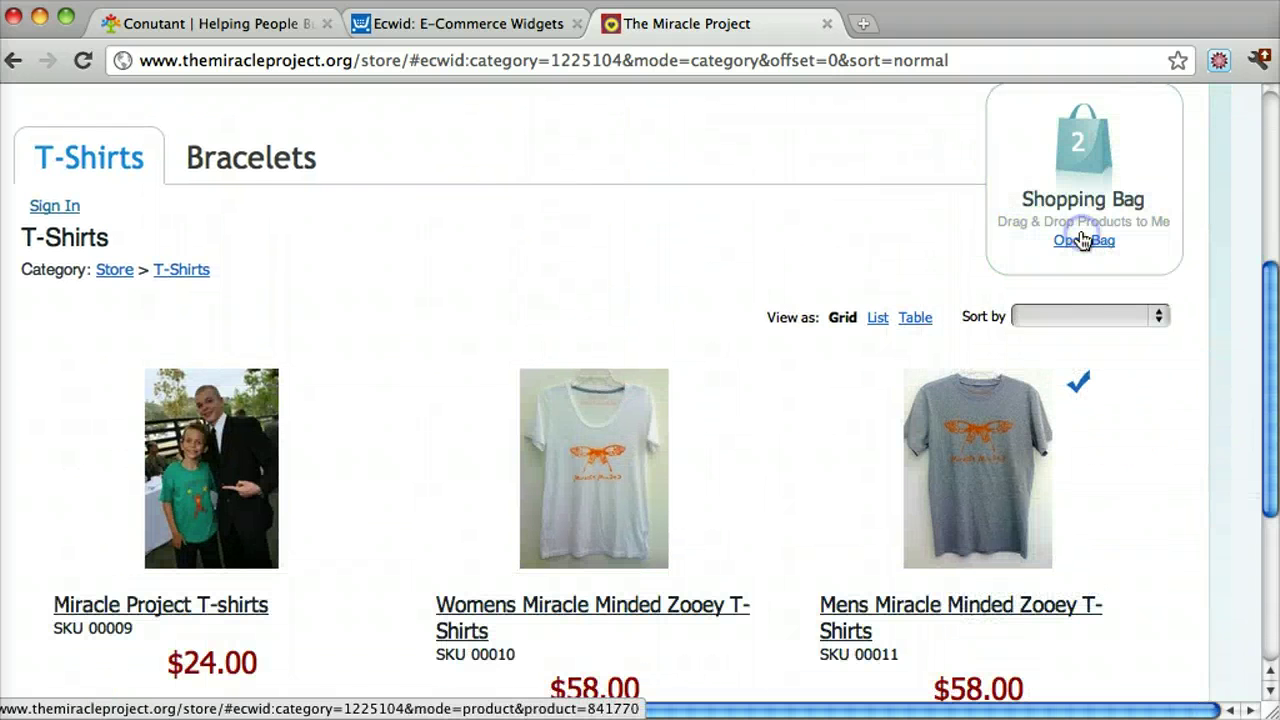
click(1089, 252)
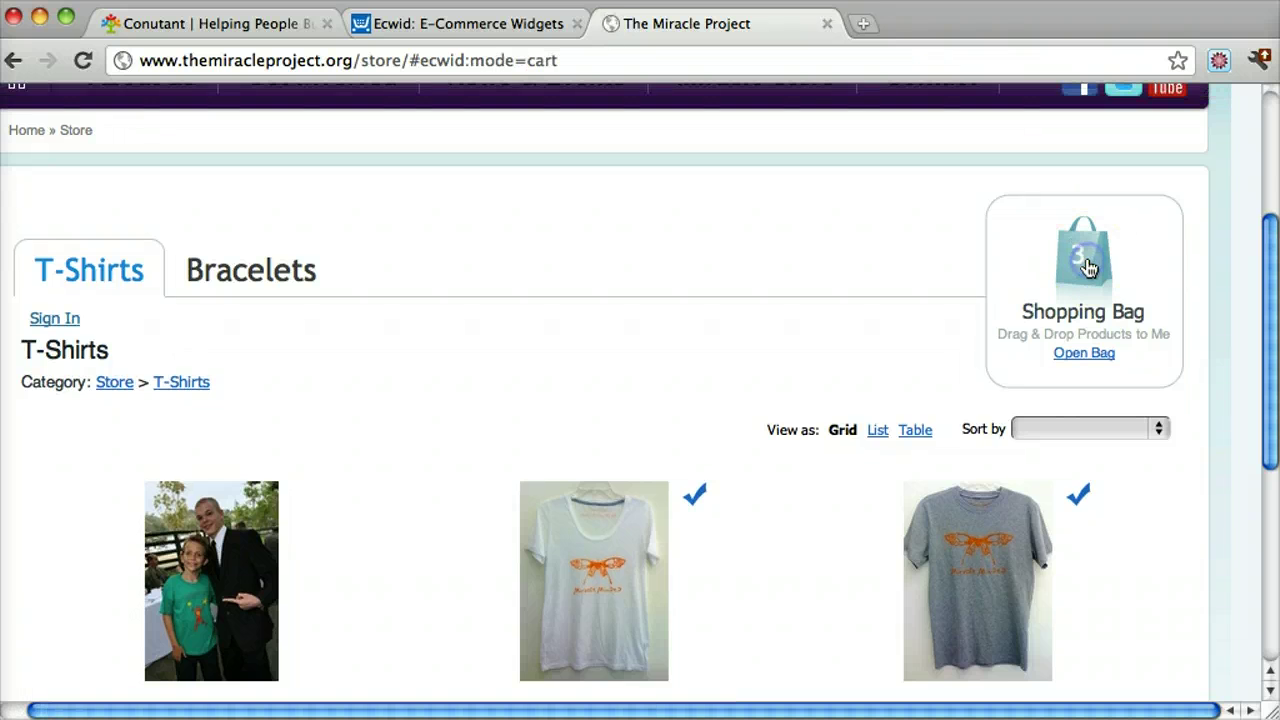
scroll(1088, 272, down, 5)
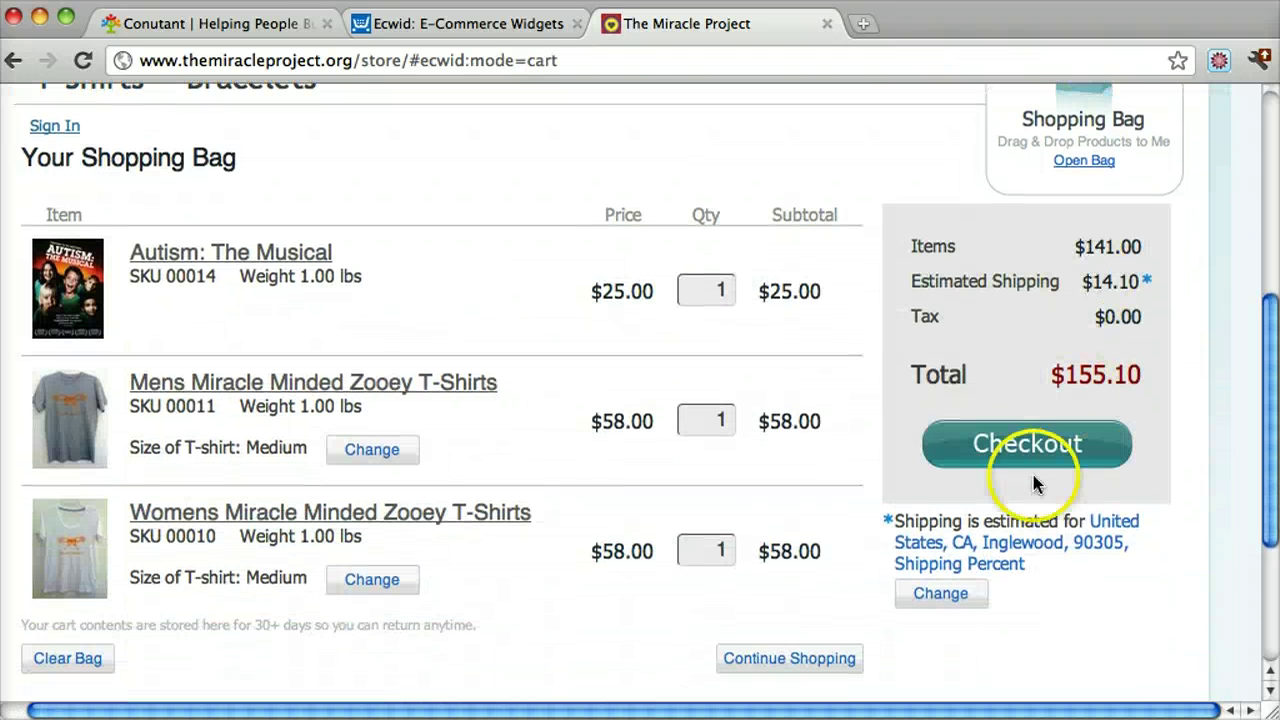
click(1037, 455)
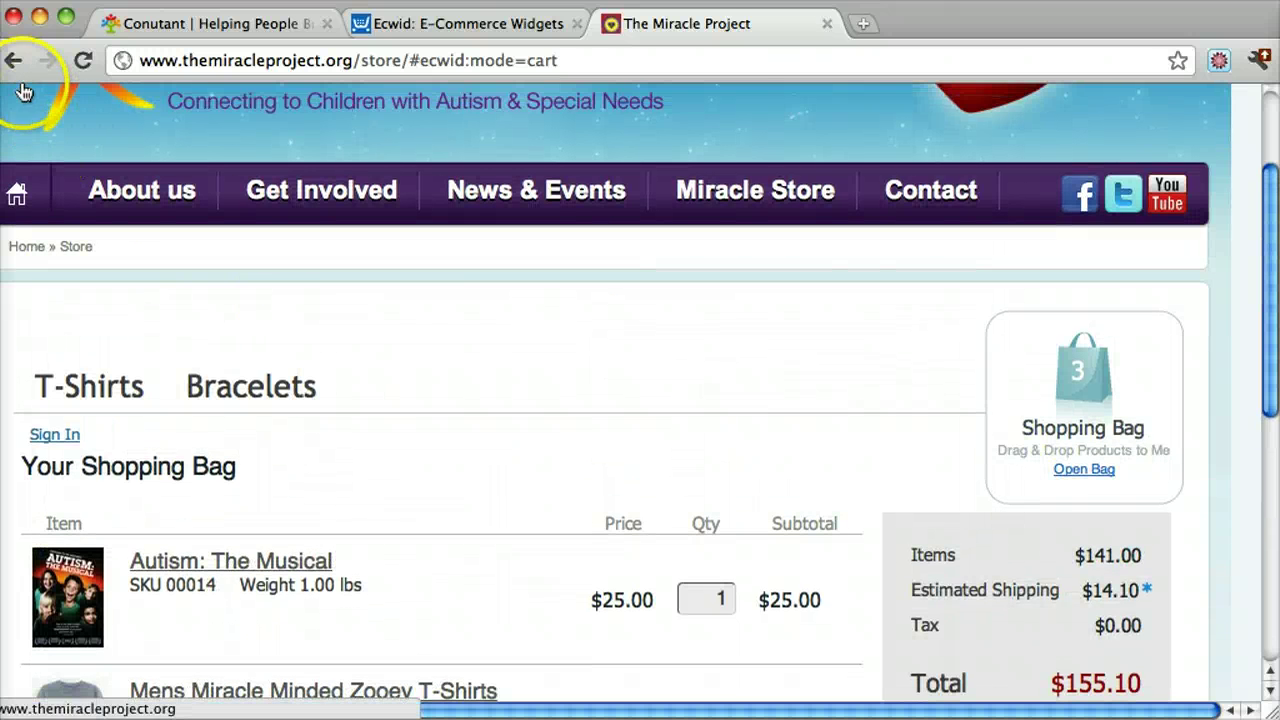
click(14, 62)
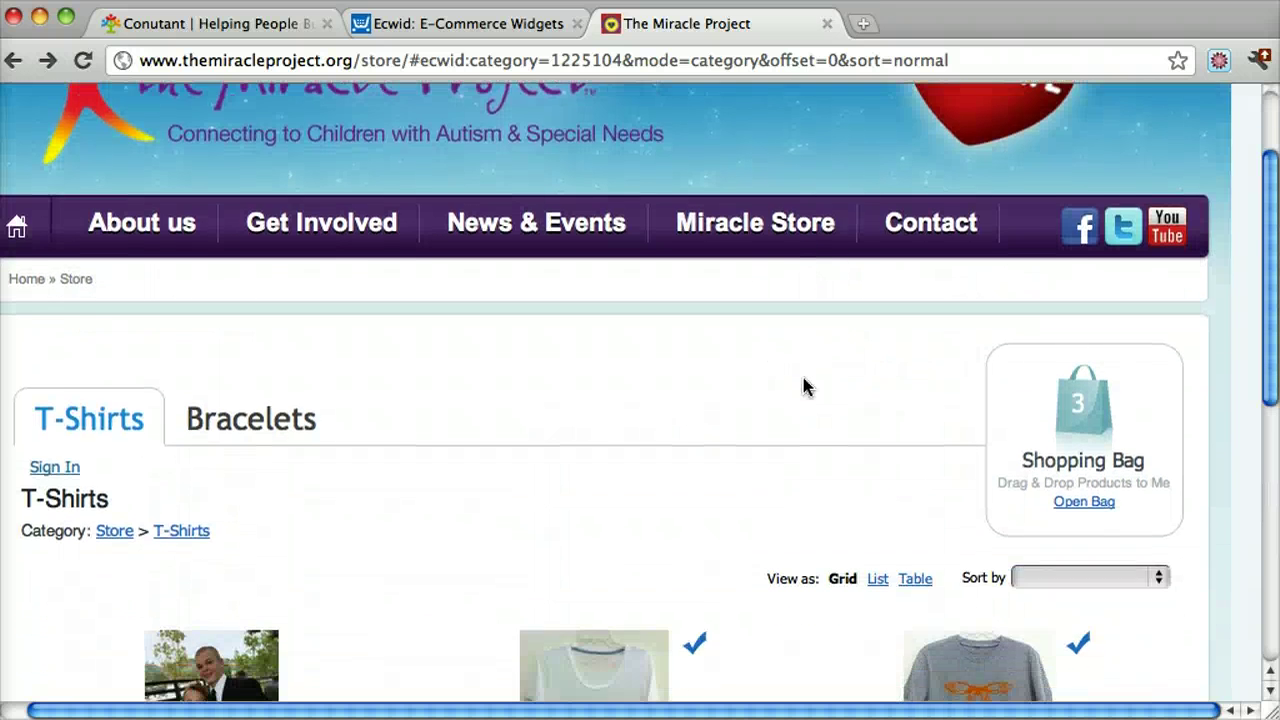
scroll(803, 387, up, 3)
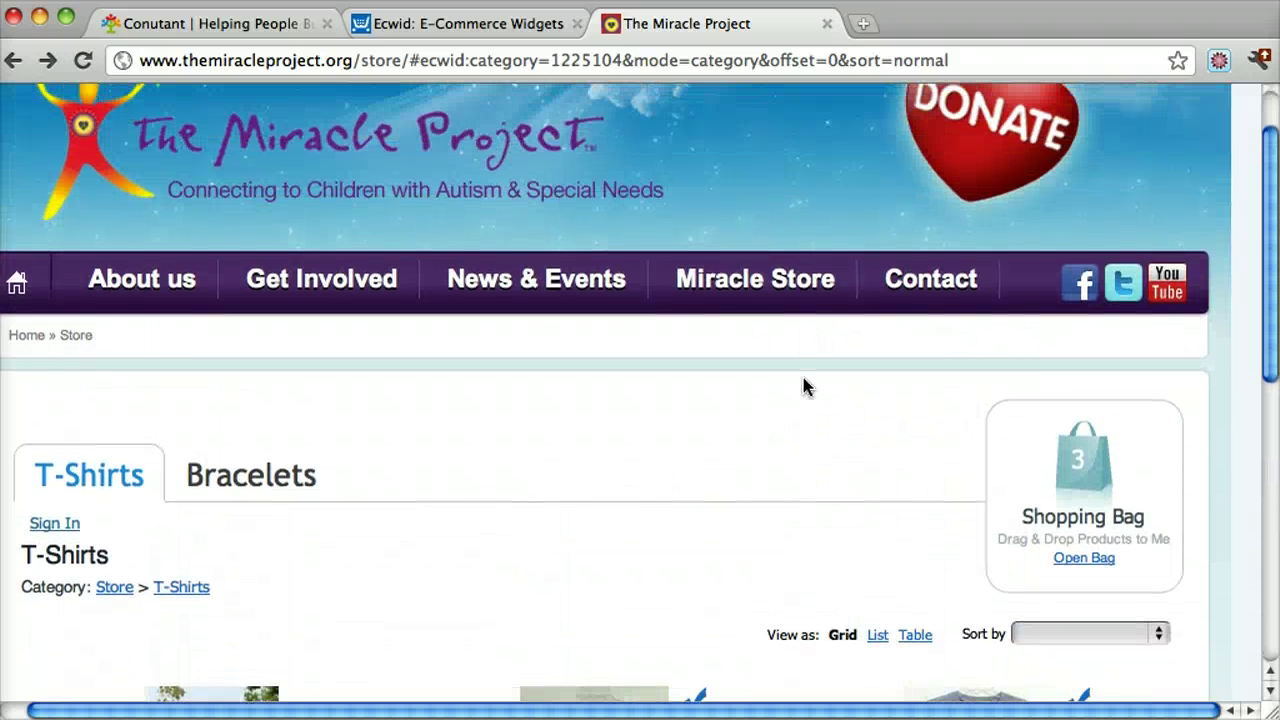
scroll(805, 386, up, 2)
scroll(803, 380, down, 2)
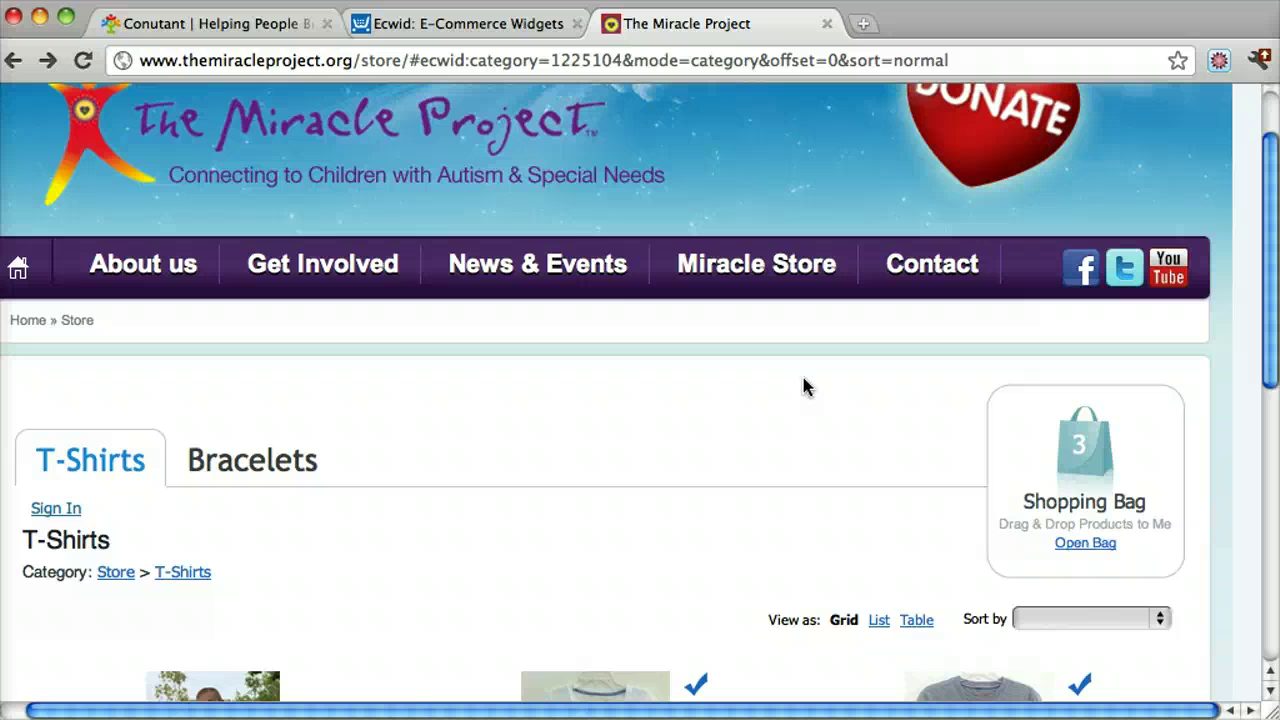
Show the Conutant home page and scroll through its tutorial list, ending back at the top
click(229, 25)
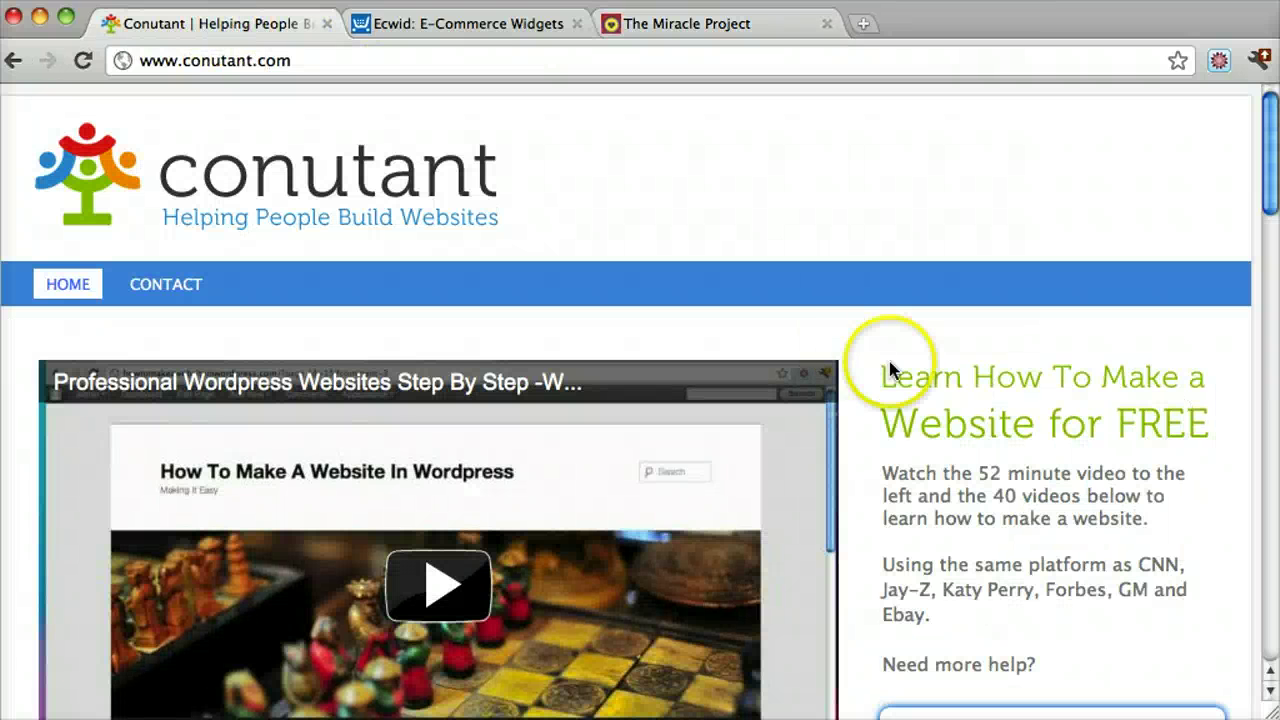
scroll(888, 357, down, 10)
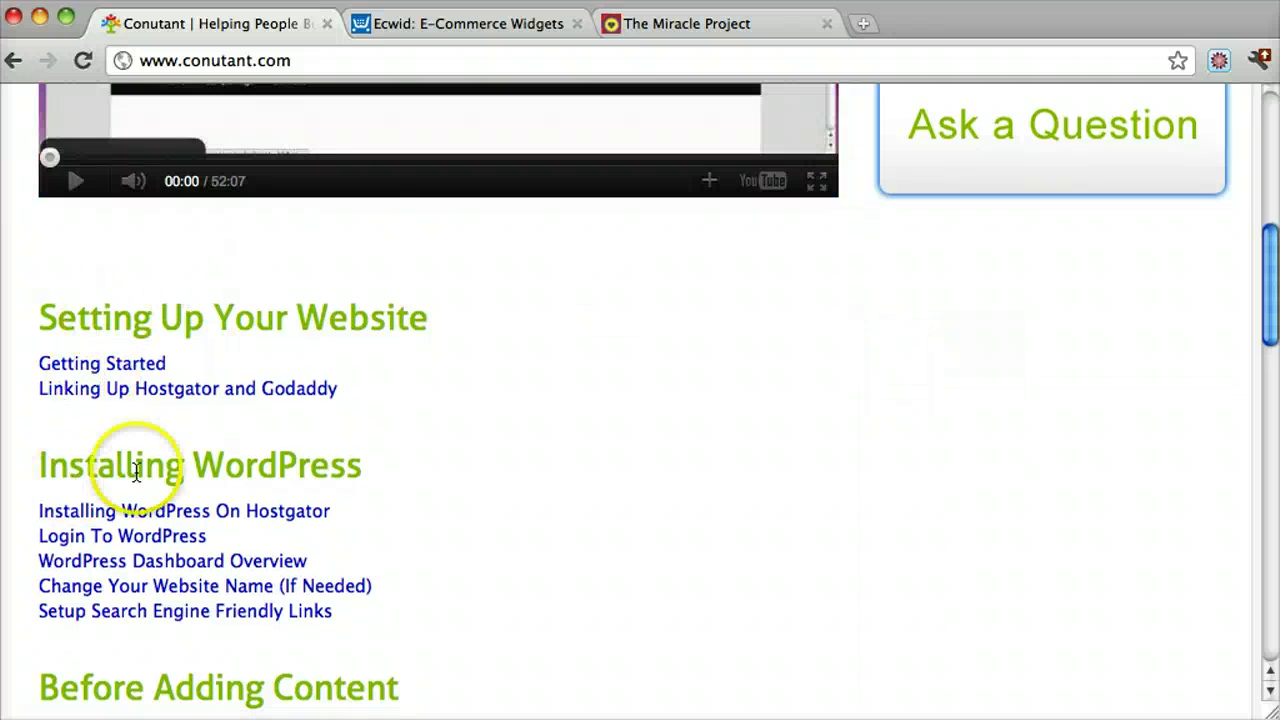
scroll(491, 389, up, 6)
scroll(491, 389, down, 6)
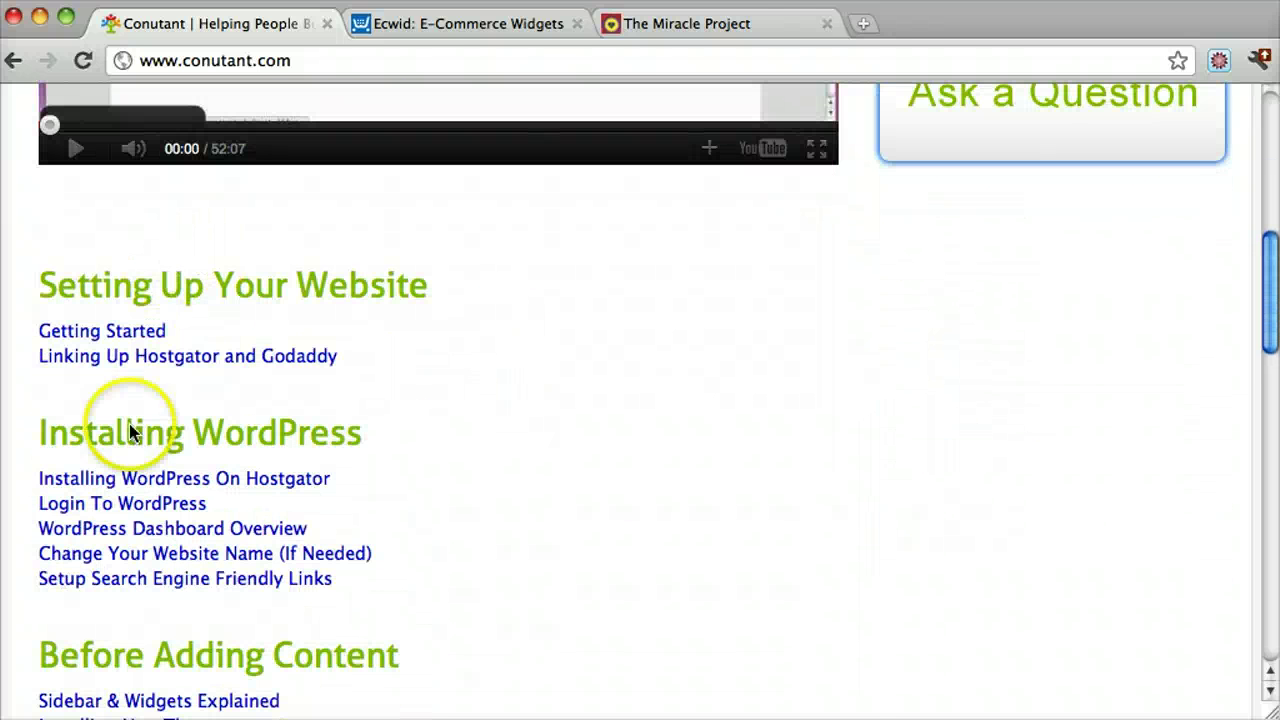
scroll(565, 360, up, 10)
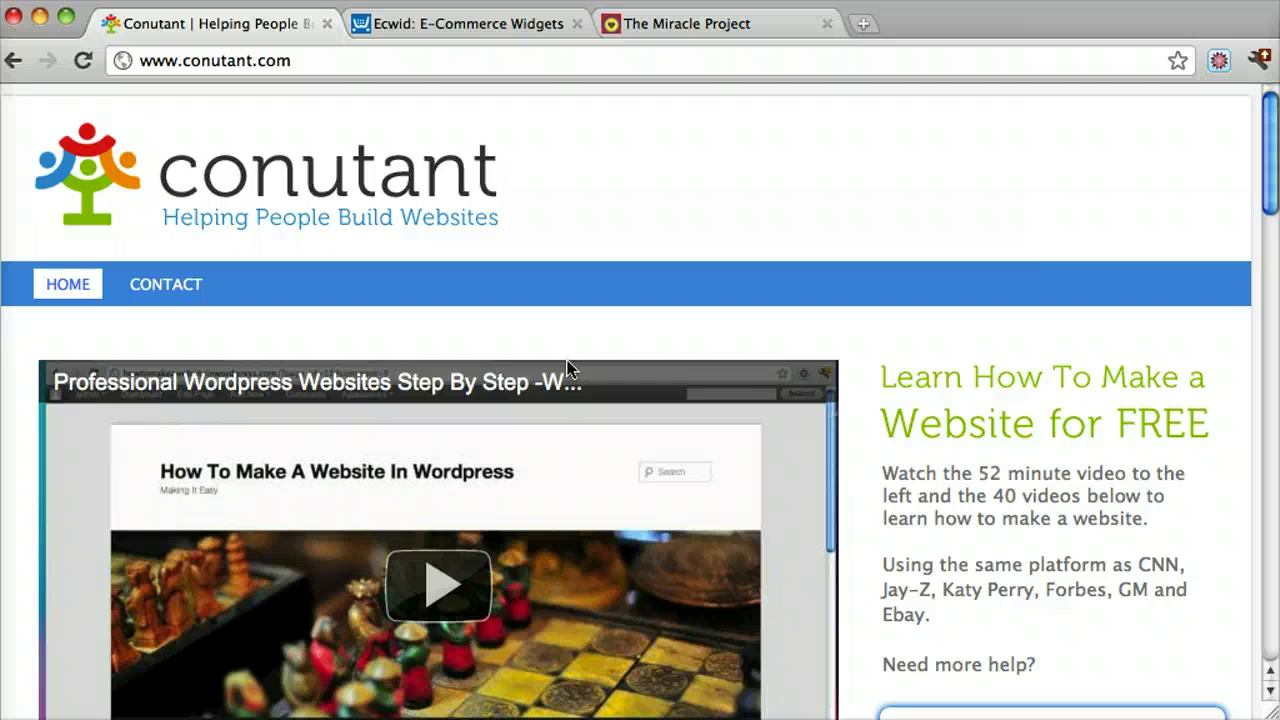
Go to my.ecwid.com/cp and sign in with the existing Google account
click(432, 26)
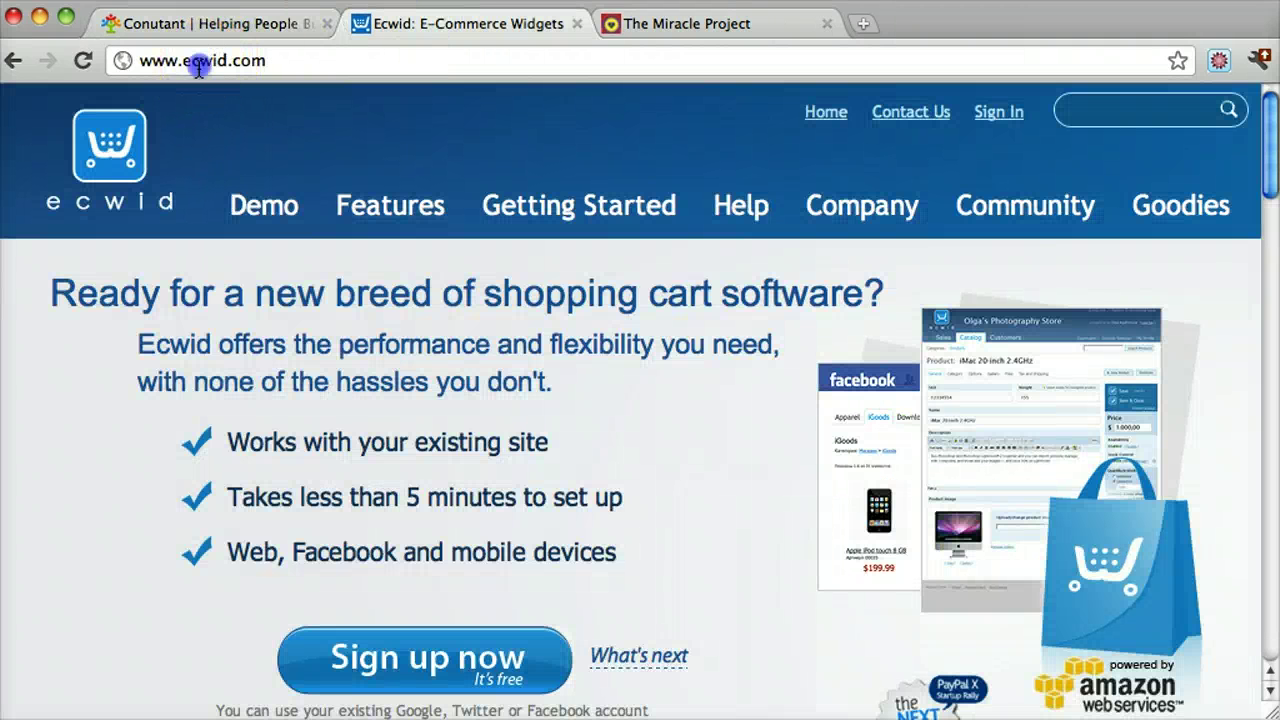
drag(183, 62, 283, 65)
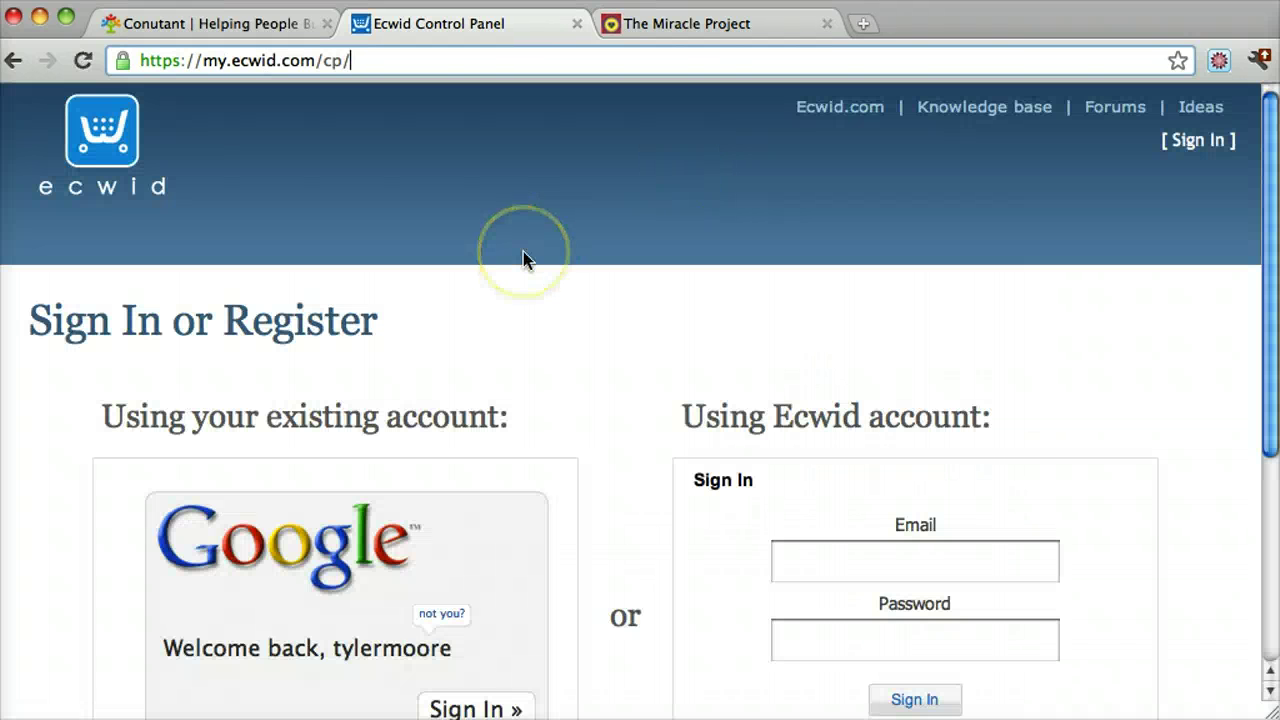
scroll(523, 251, down, 2)
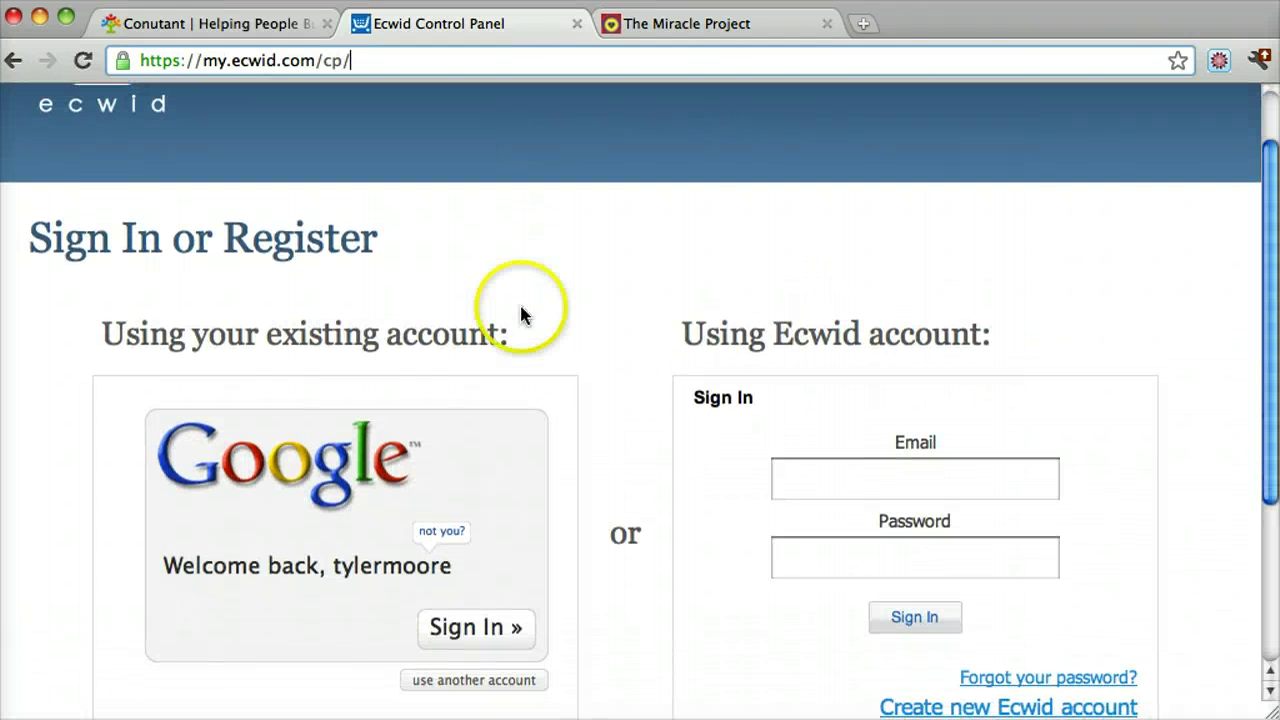
click(474, 630)
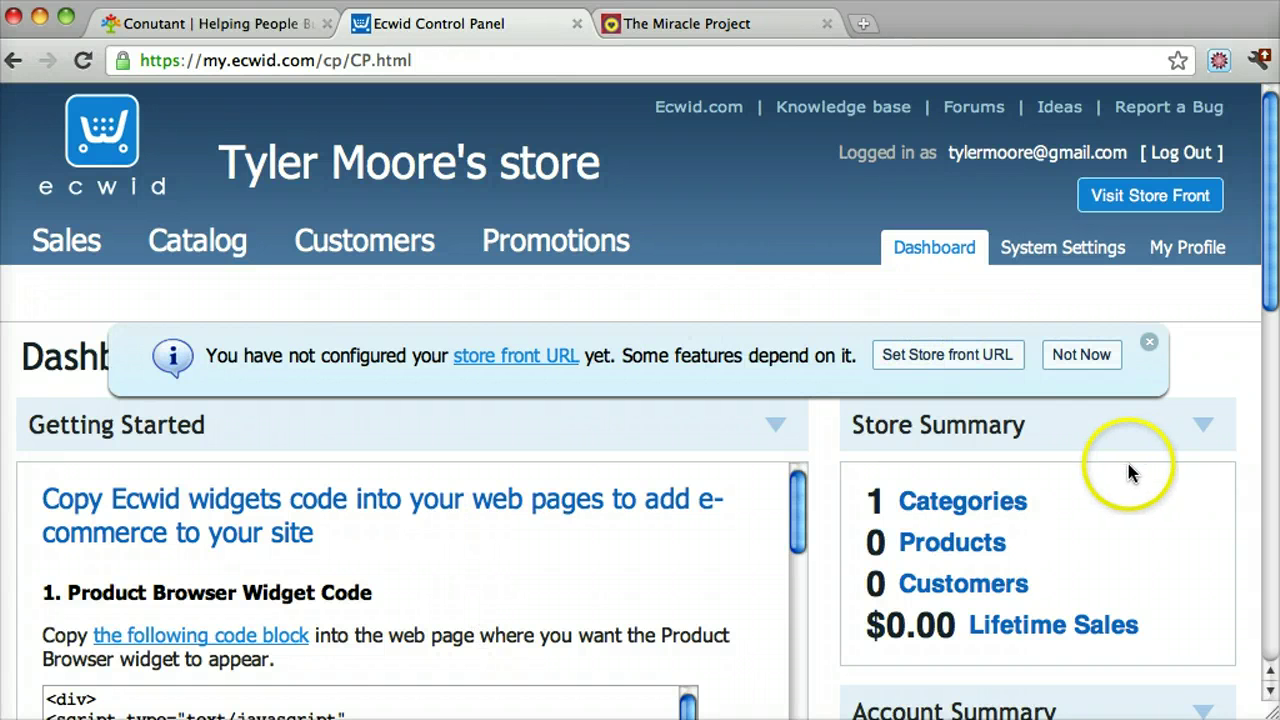
Select the entire Product Browser widget code for store 153153 in the Getting Started panel
scroll(1130, 470, down, 5)
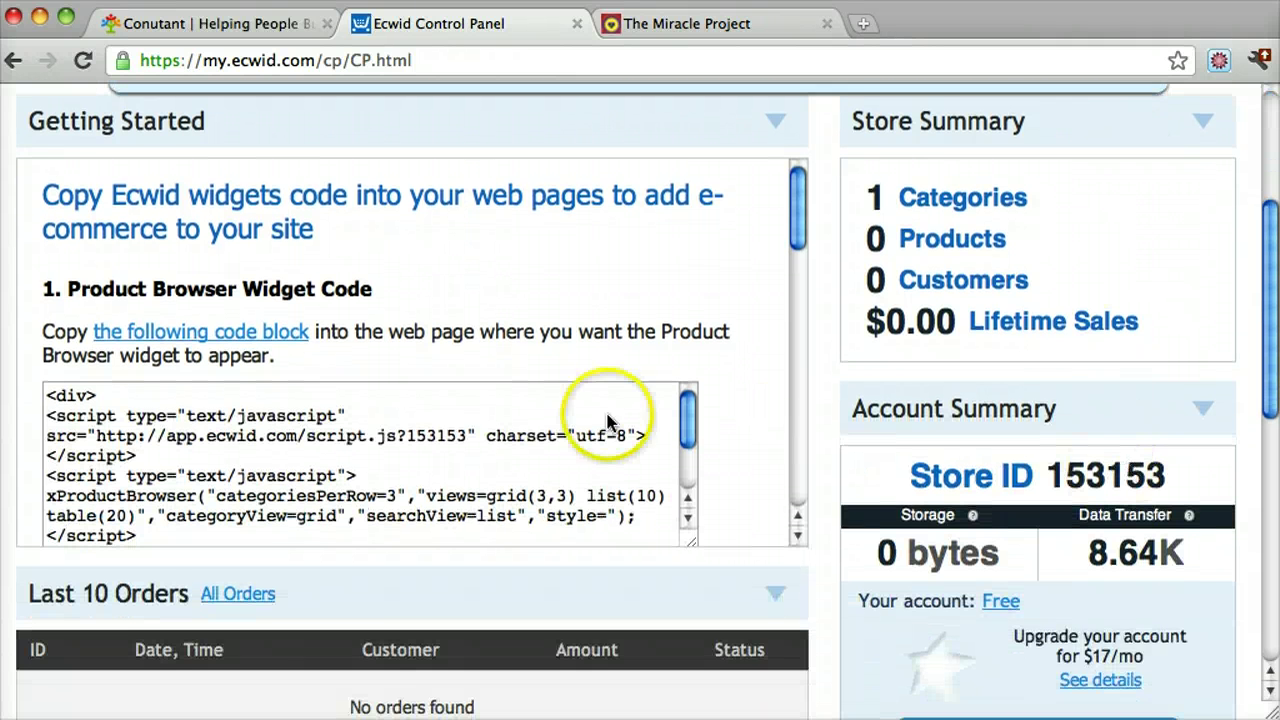
scroll(443, 451, up, 5)
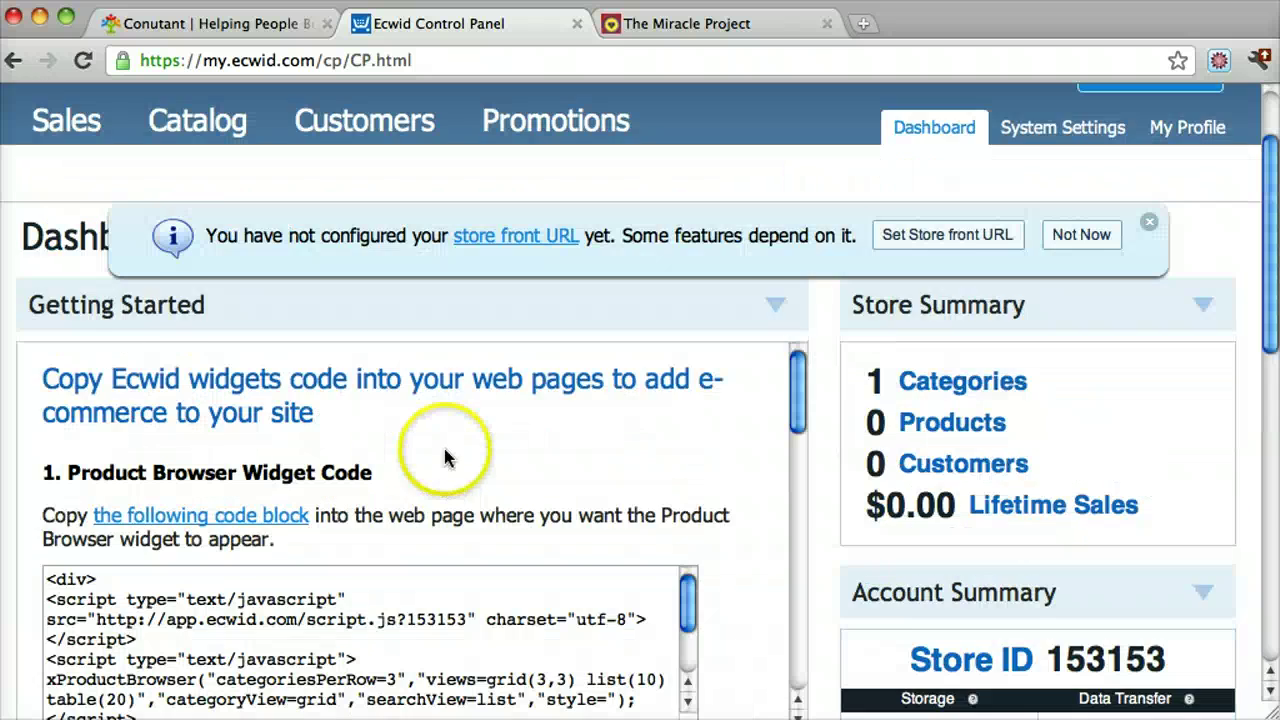
scroll(808, 390, down, 5)
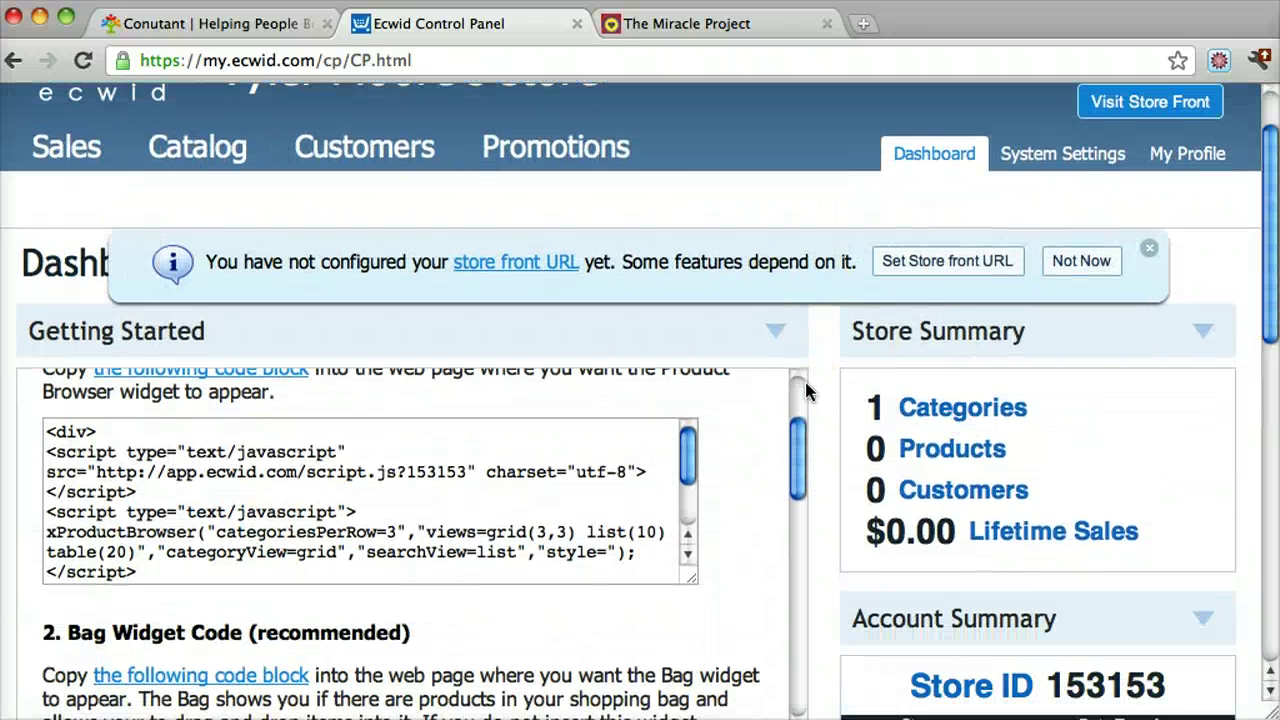
triple_click(245, 460)
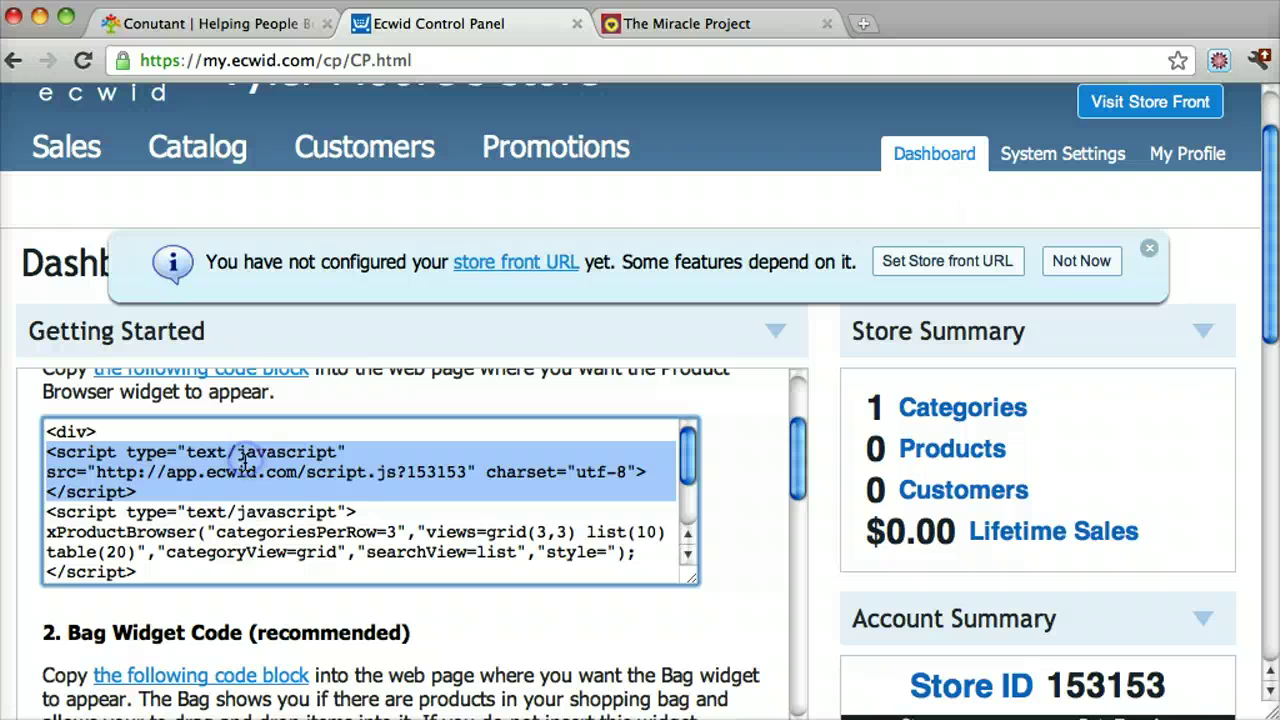
triple_click(244, 462)
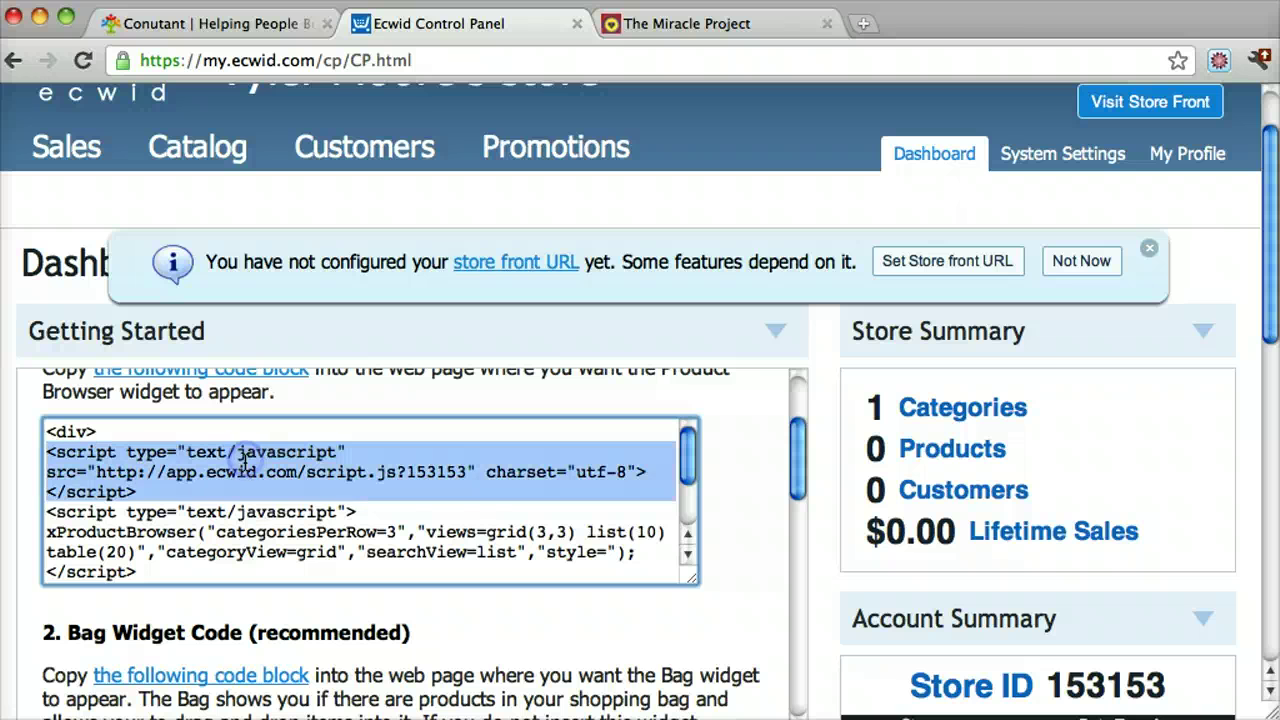
click(447, 490)
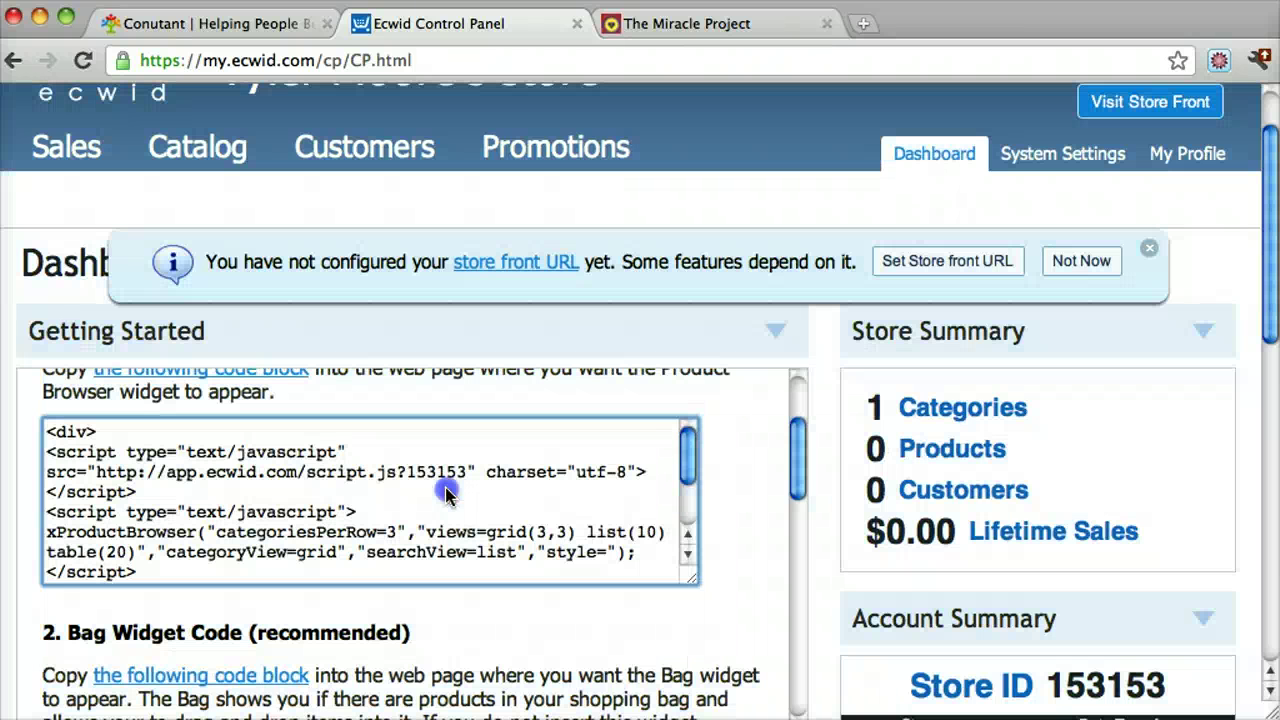
click(688, 440)
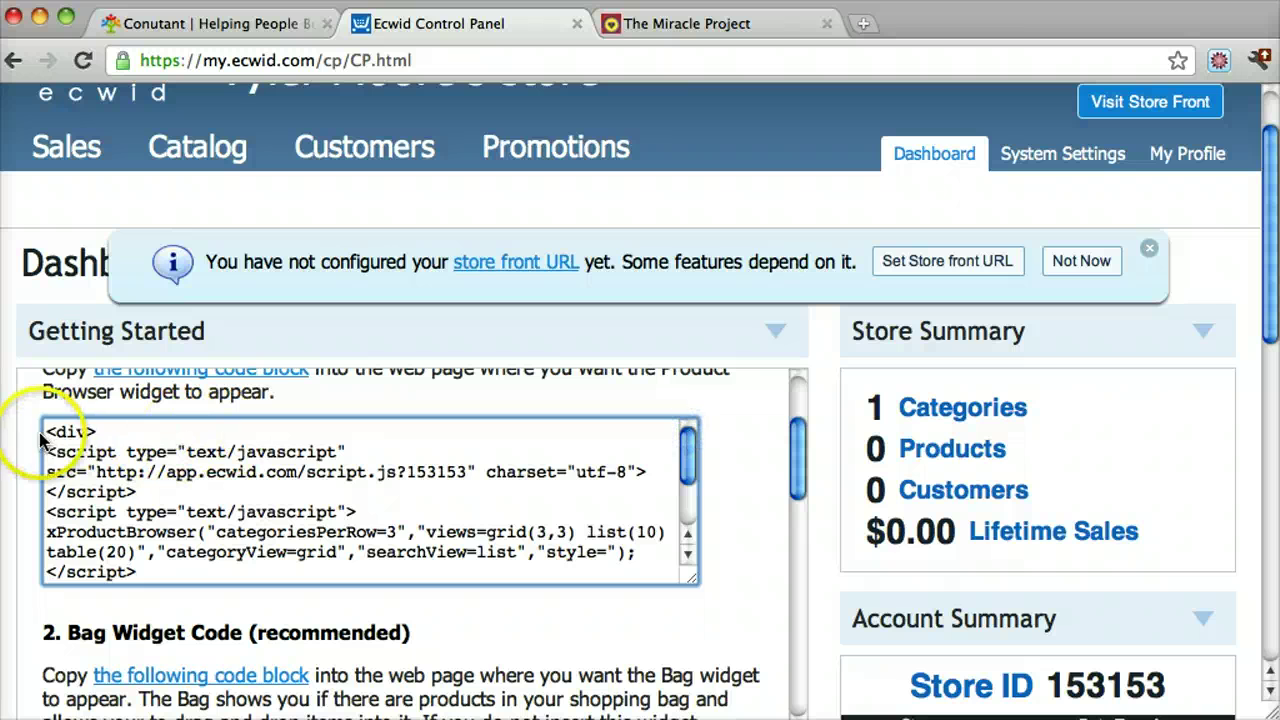
drag(46, 431, 603, 589)
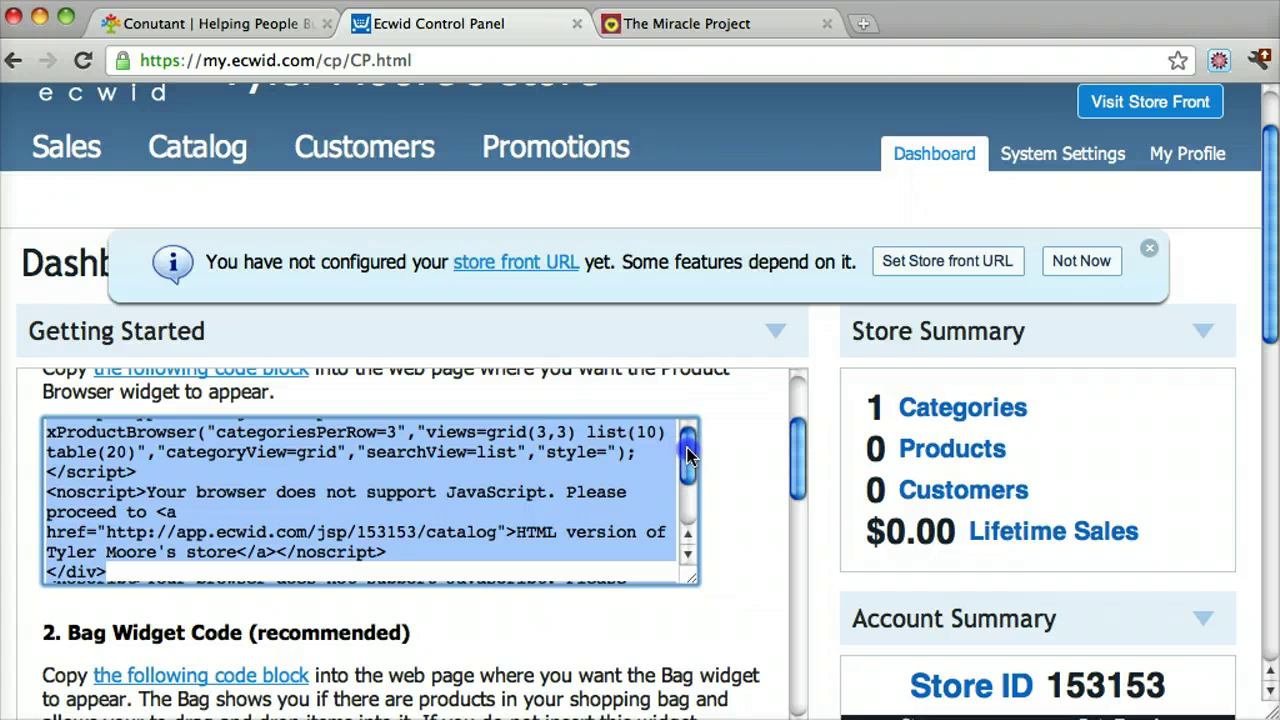
Open the Conutant site's /wp-admin page and log in with the site's username and password
click(252, 12)
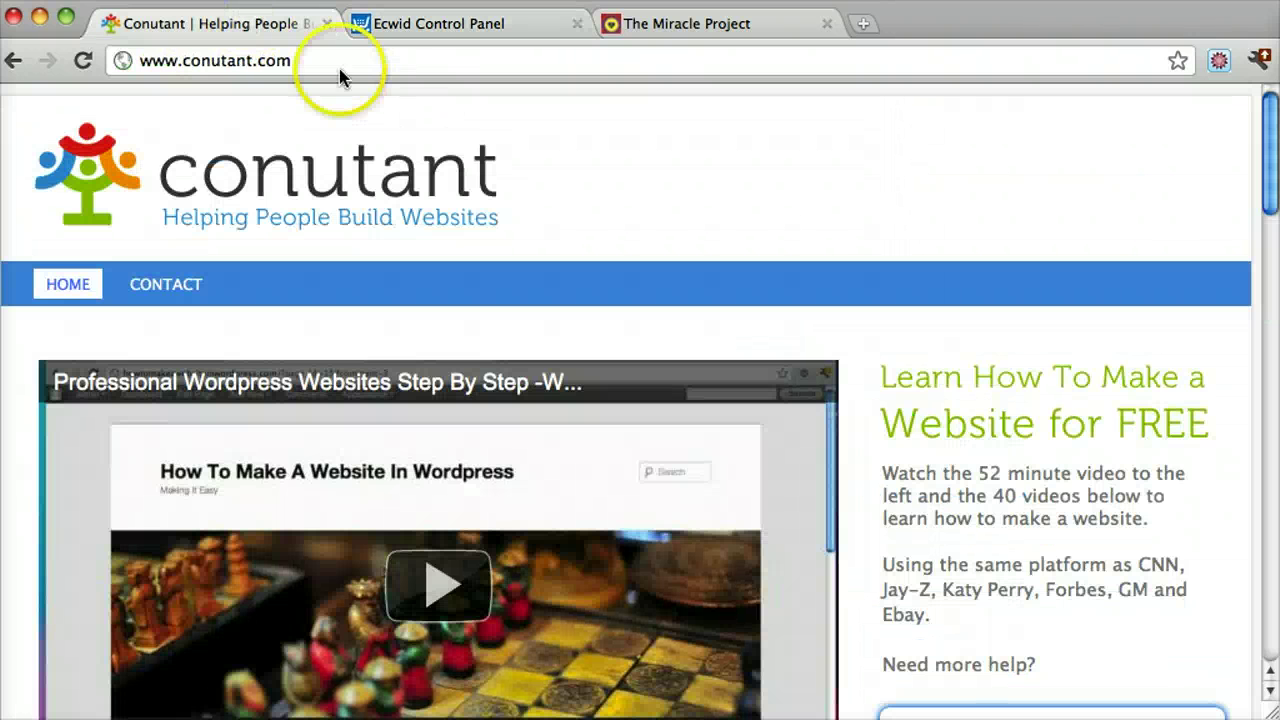
click(381, 62)
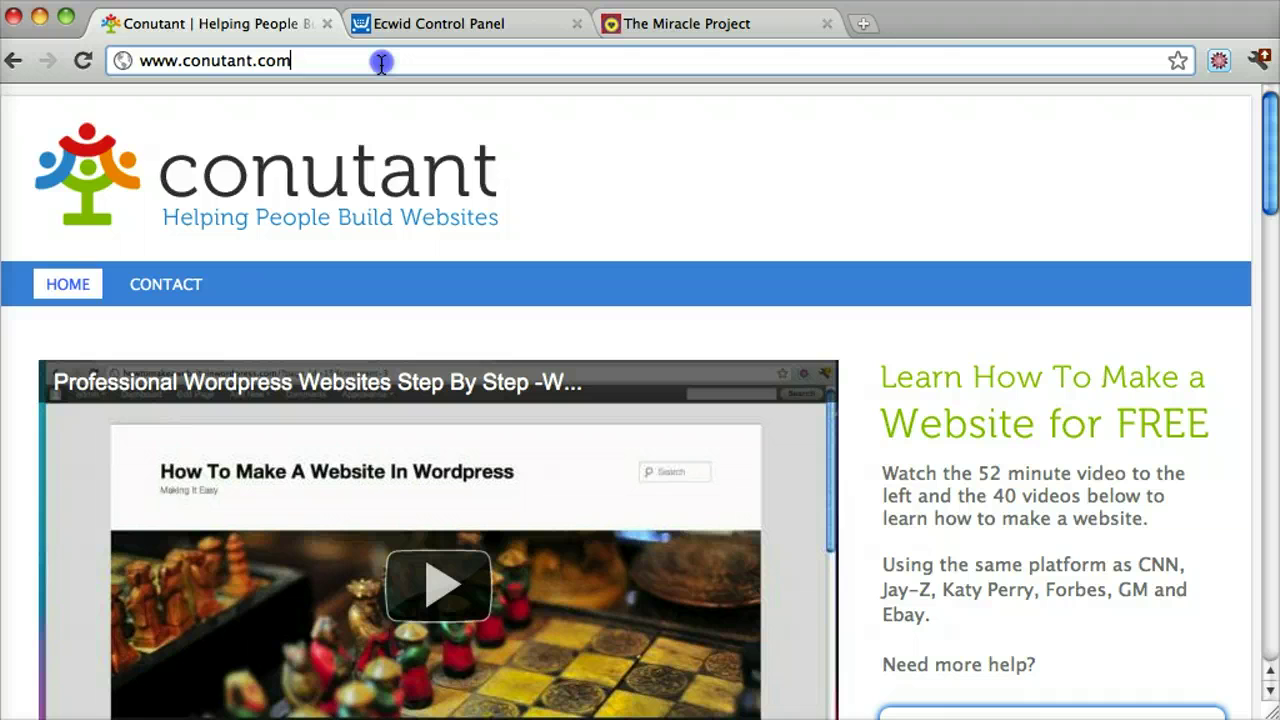
text(/wp-admin)
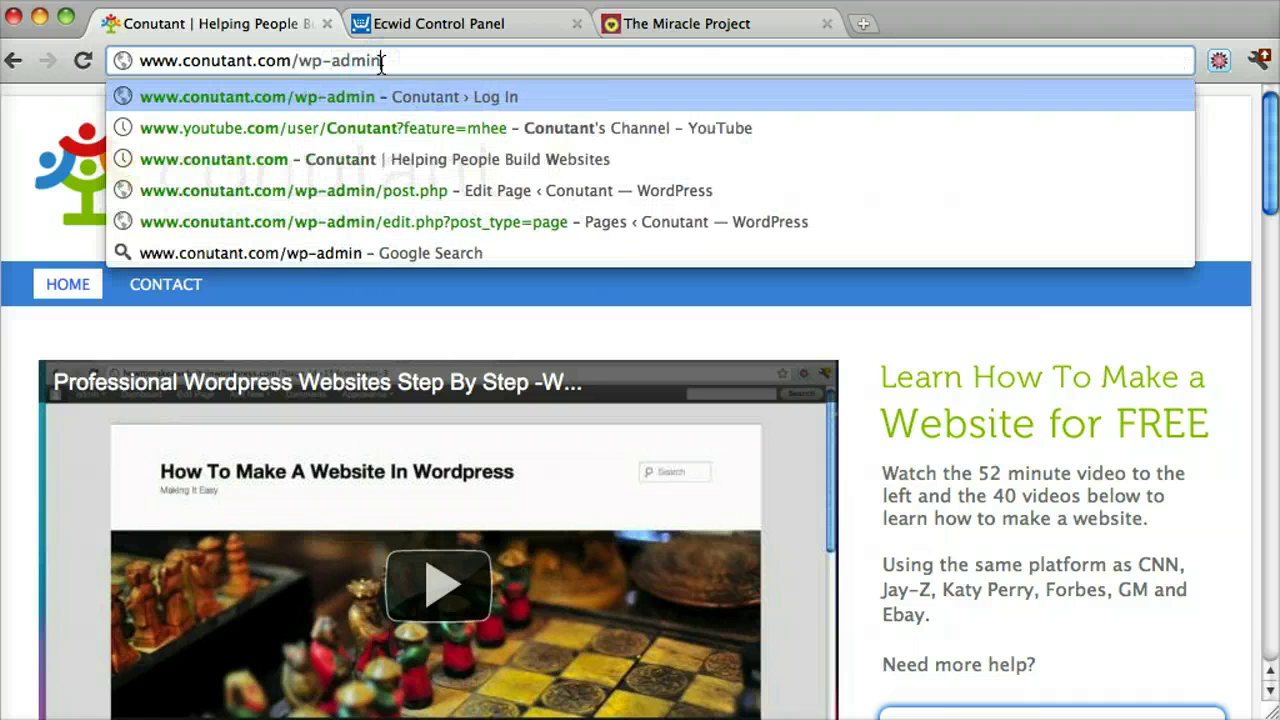
key(Return)
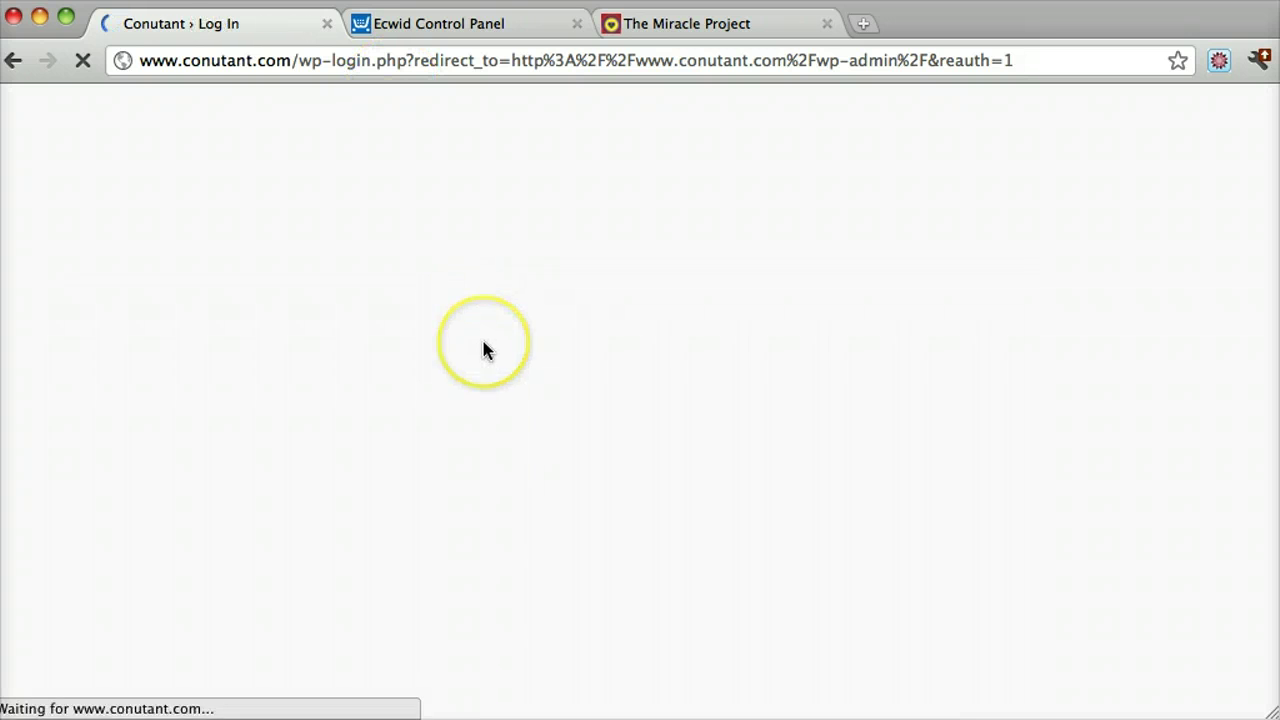
text(admin)
key(Tab)
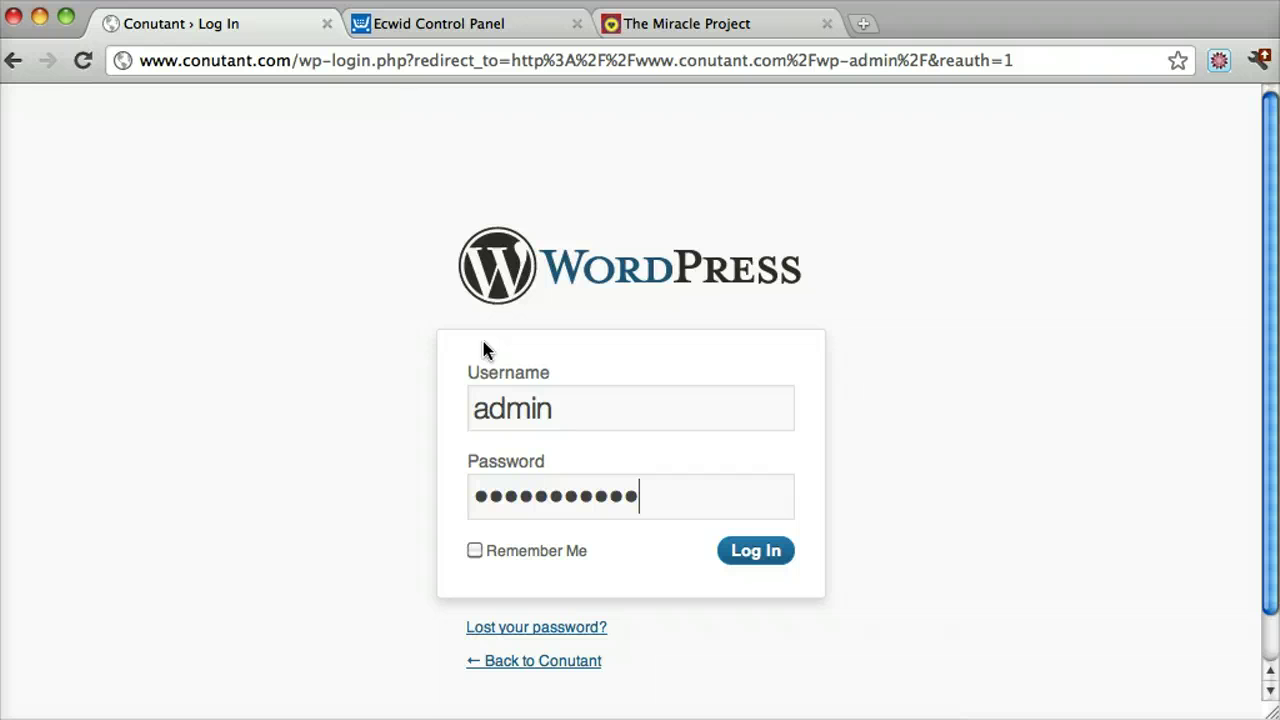
key(Return)
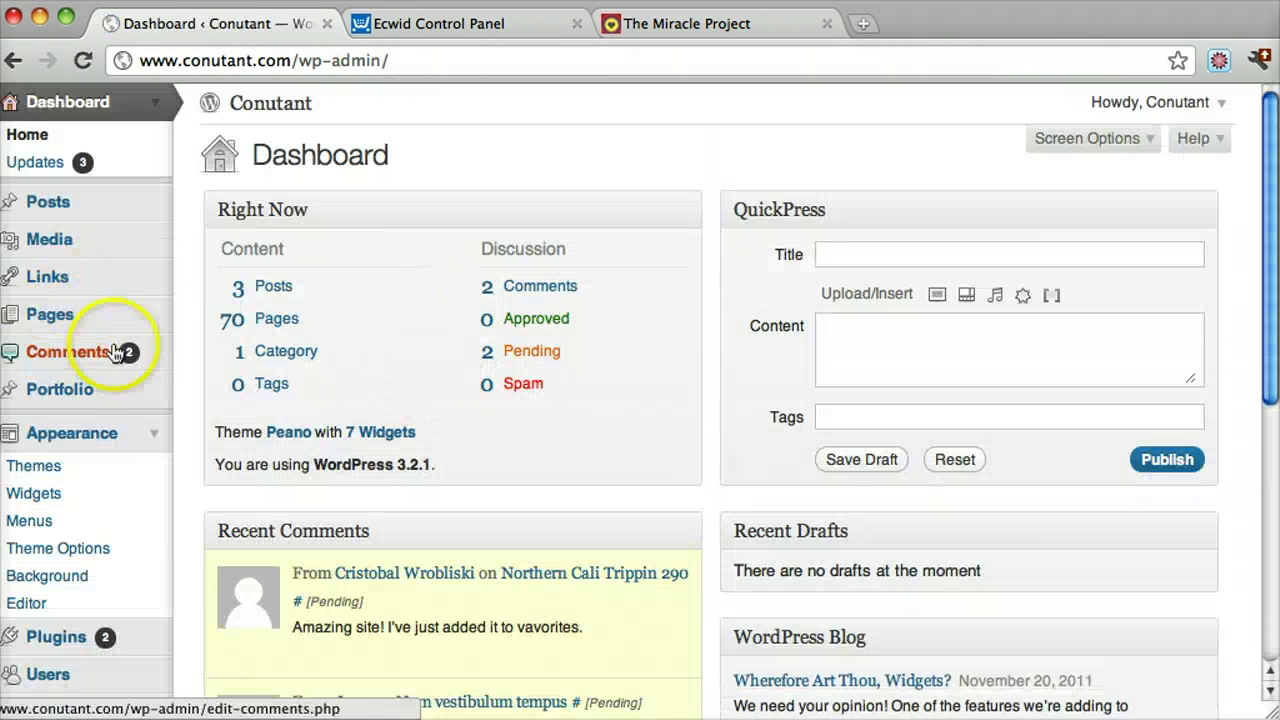
Add a new page titled Store and paste the Ecwid Product Browser code into its body
click(81, 324)
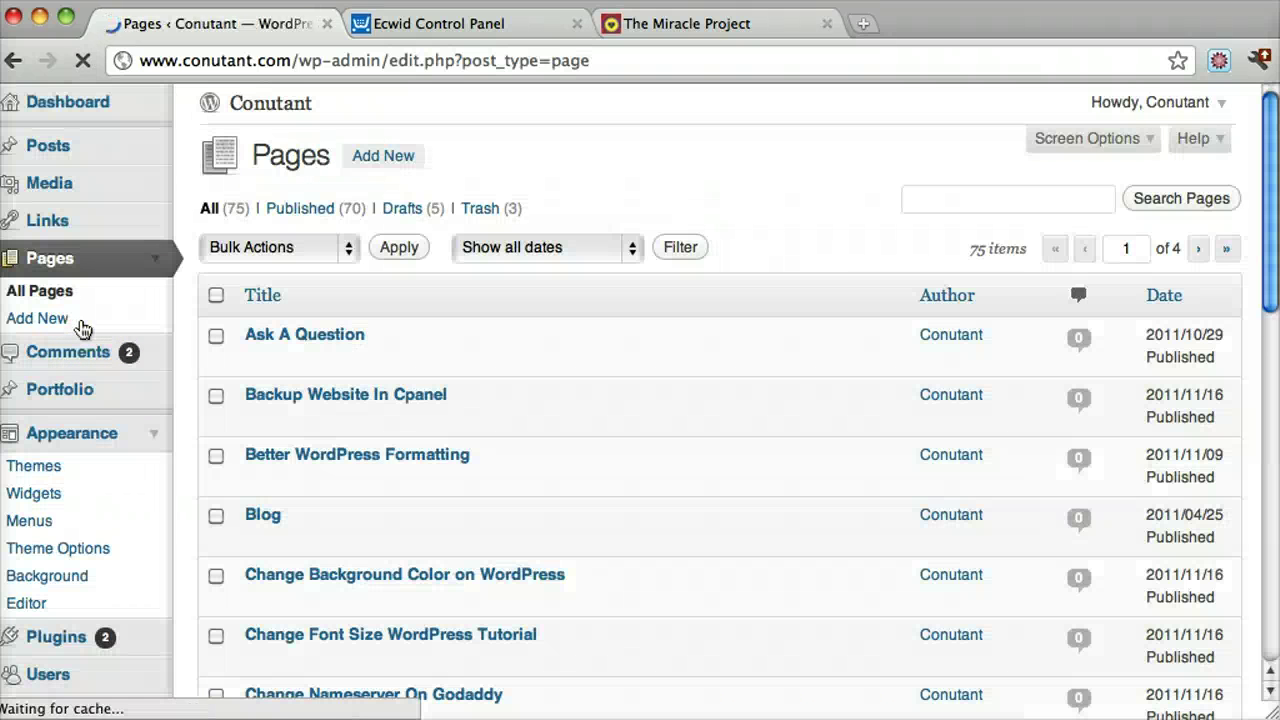
click(398, 157)
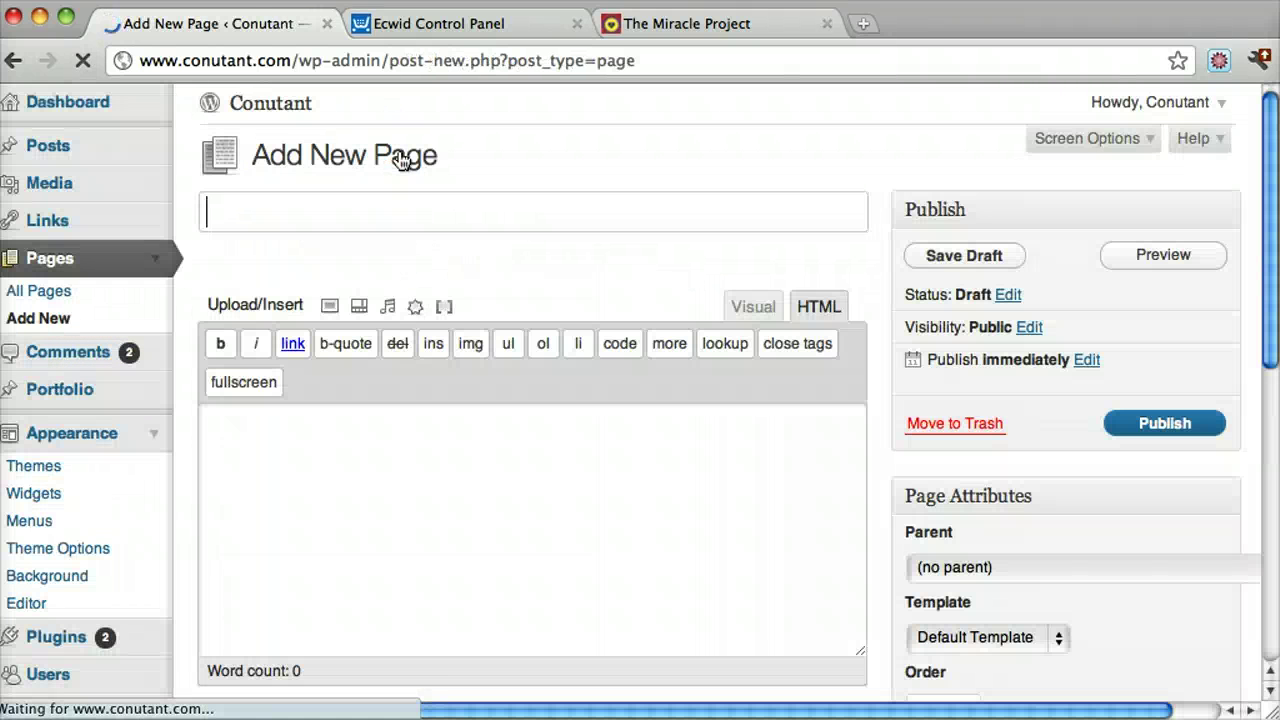
click(337, 214)
text(AS)
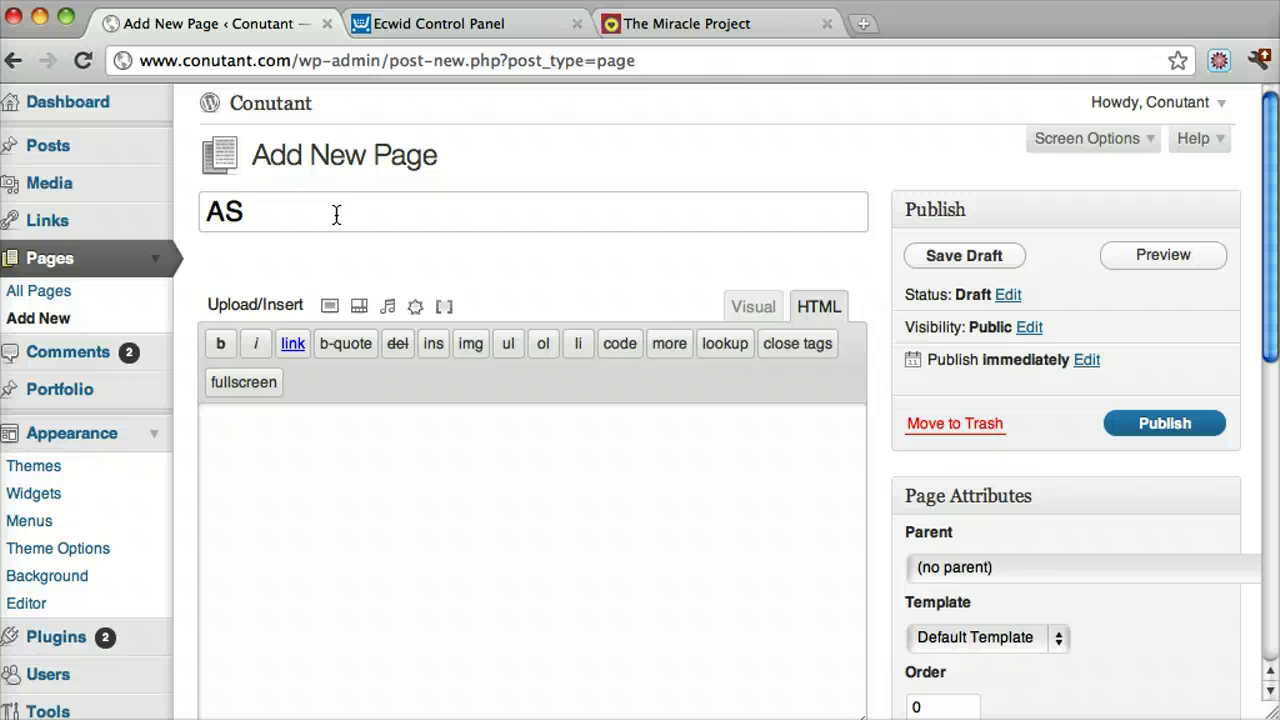
click(308, 531)
text(<div> <script type="text/javascript" src="http://app.ecwid.com/script.js?153153" charset="utf-8"></script> <script type="text/javascript"> xProductBrowser("categoriesPerRow=3","views=grid(3,3) list(10) table(20)","categoryView=grid","searchView=list","style="); </script> <noscript>Your browser does not support JavaScript. Please proceed to <a href="http://app.ecwid.com/jsp/153153/catalog">HTML version of Tyler Moore's store</a></noscript> </div>)
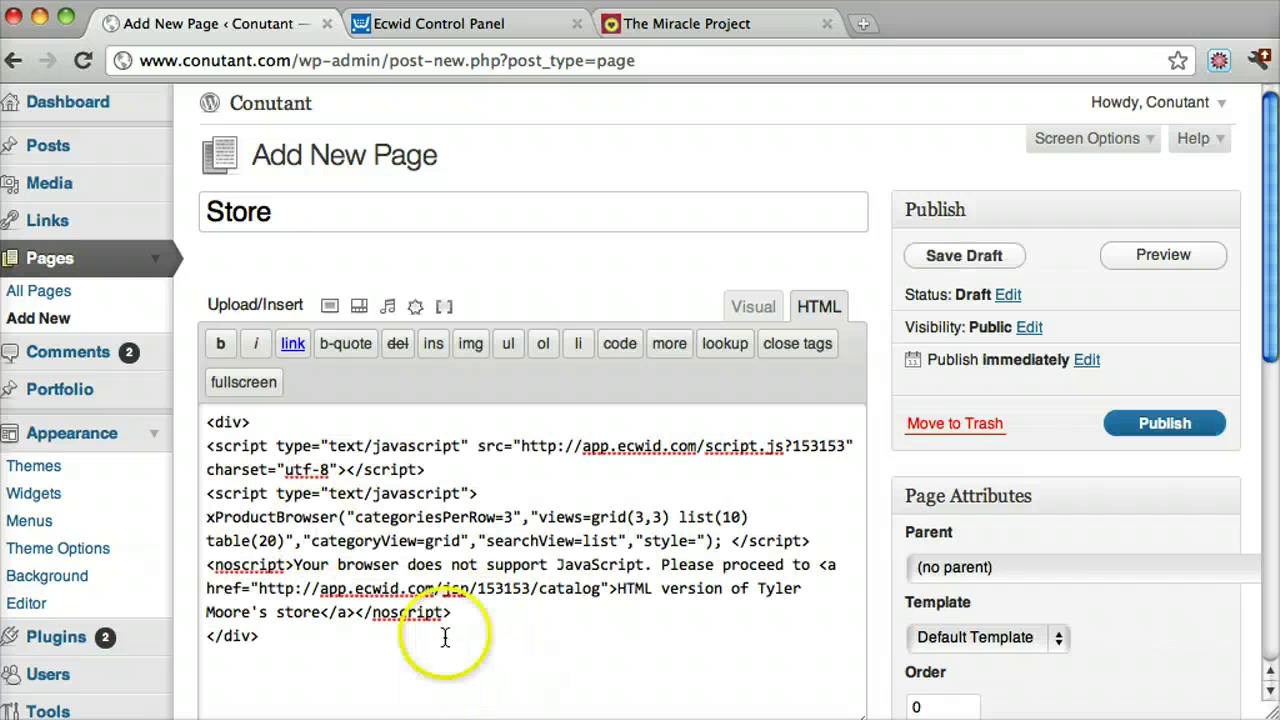
Publish the Store page, view it live at conutant.com/store/, and open the Products category
click(1152, 424)
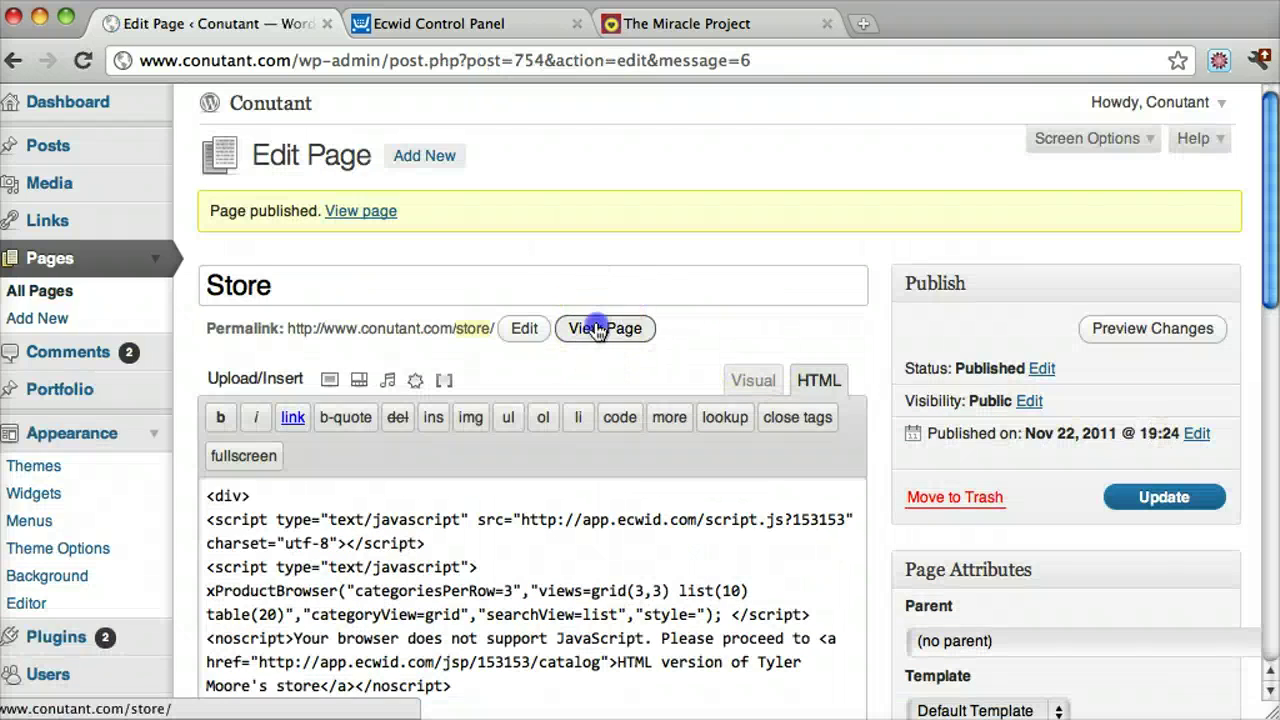
click(600, 326)
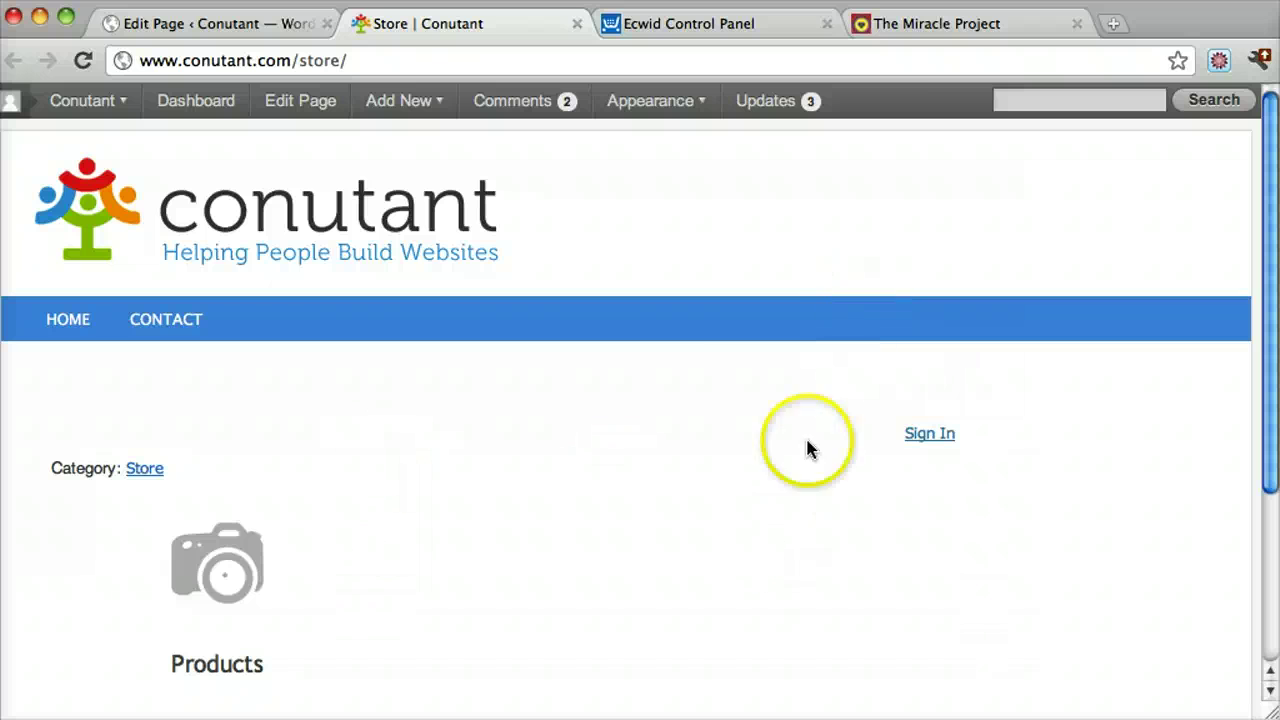
scroll(684, 305, down, 3)
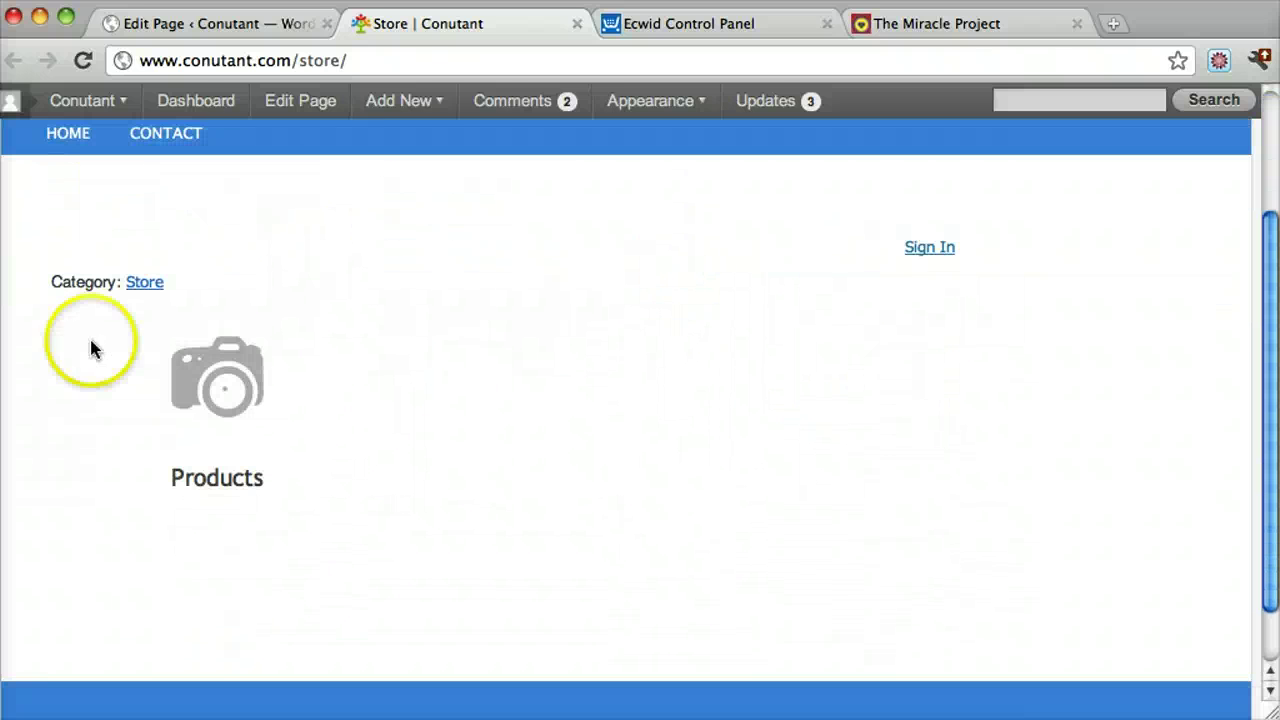
scroll(955, 375, down, 2)
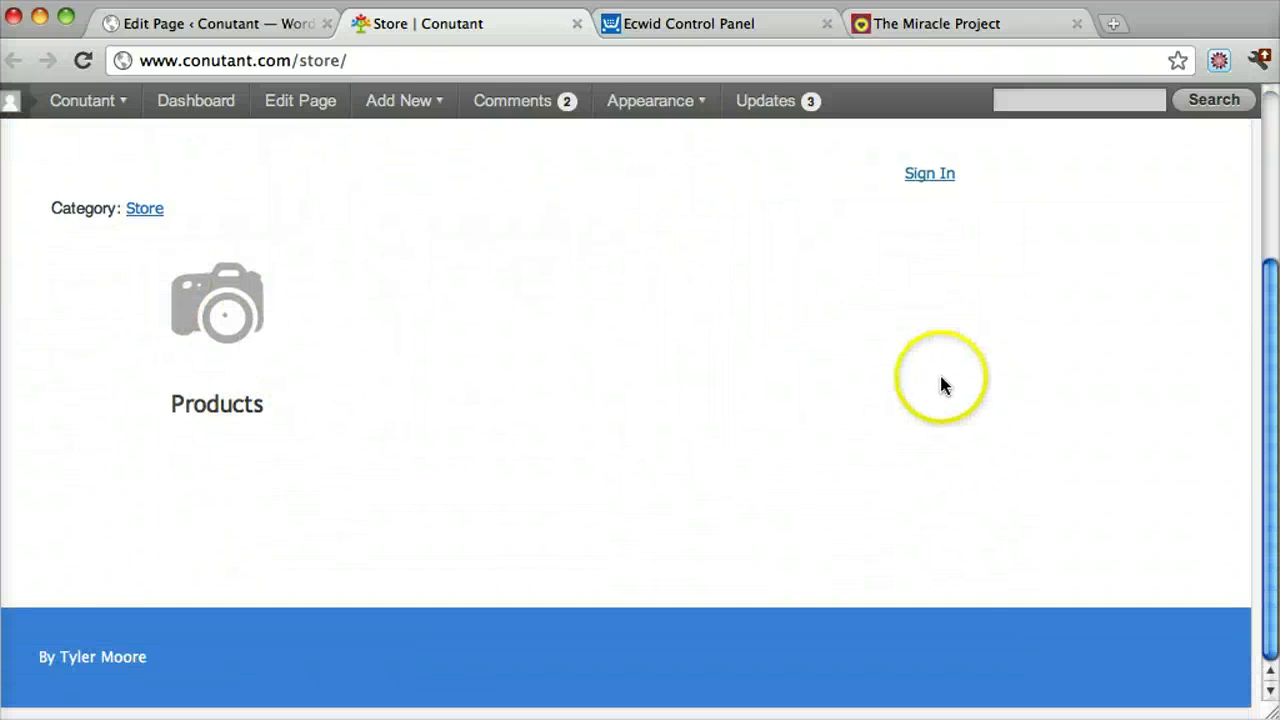
click(219, 304)
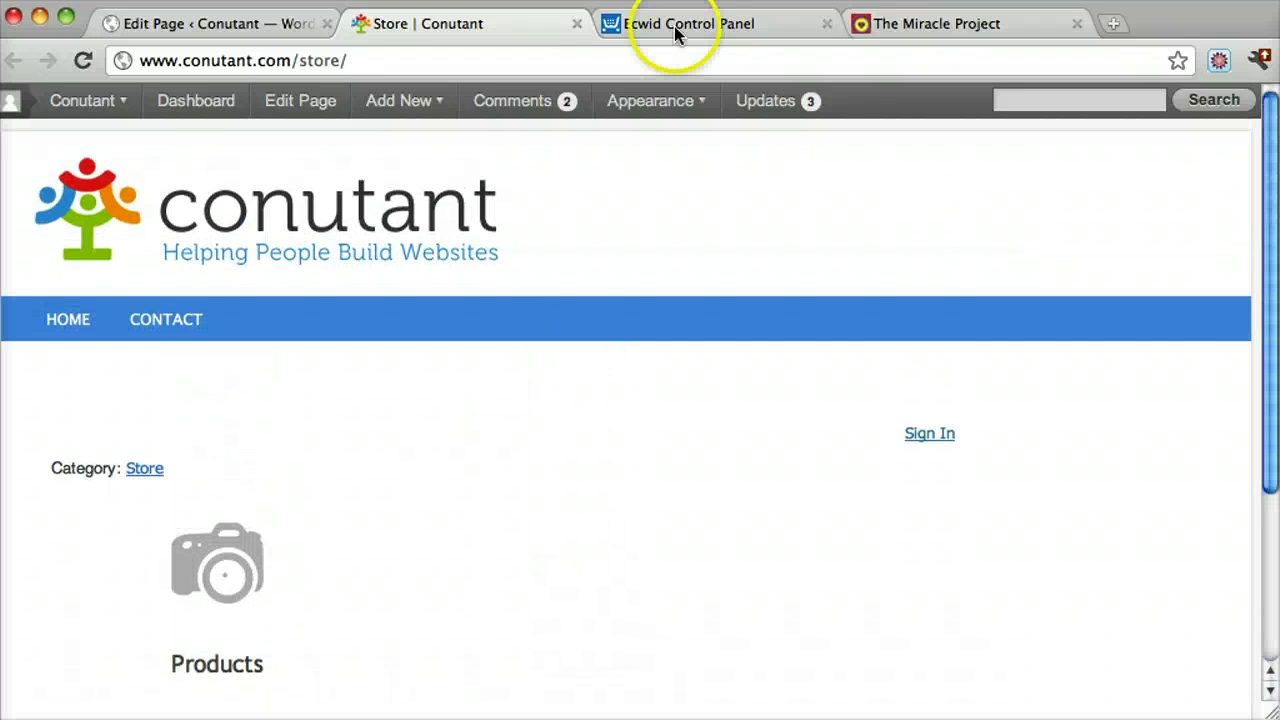
Go to the Catalog in the Ecwid Control Panel and begin a new product
click(676, 30)
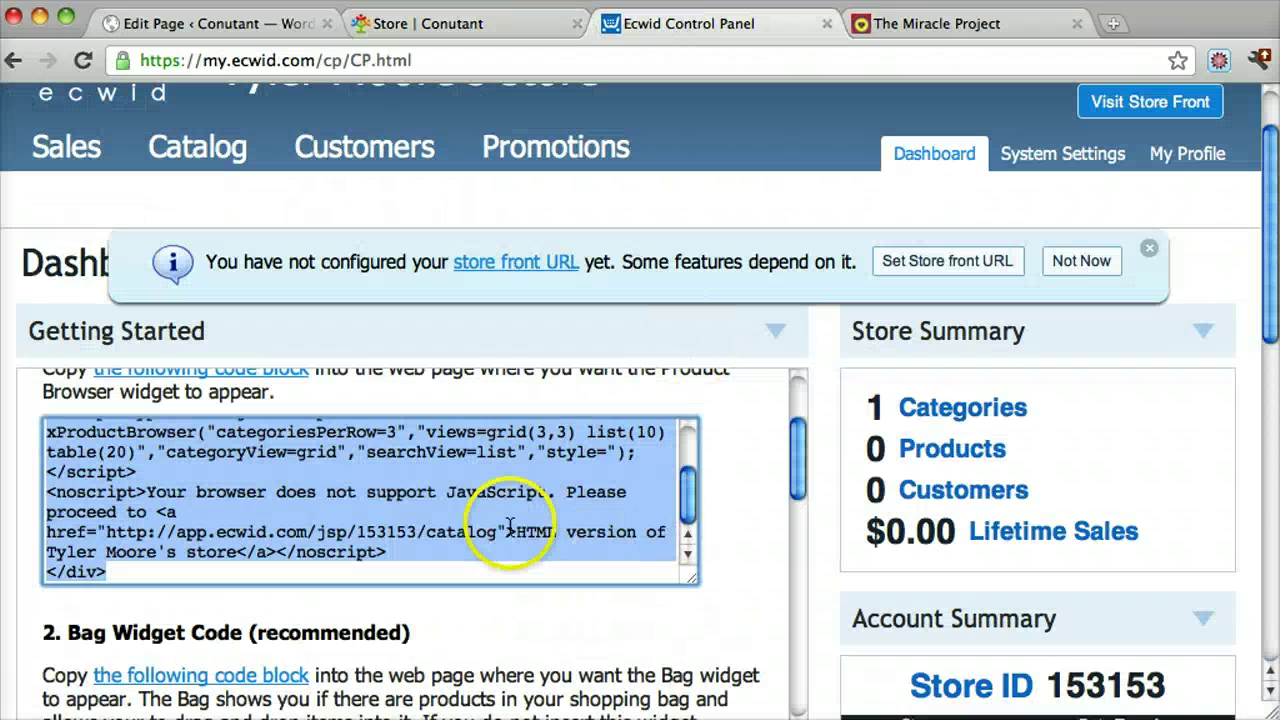
scroll(643, 471, up, 10)
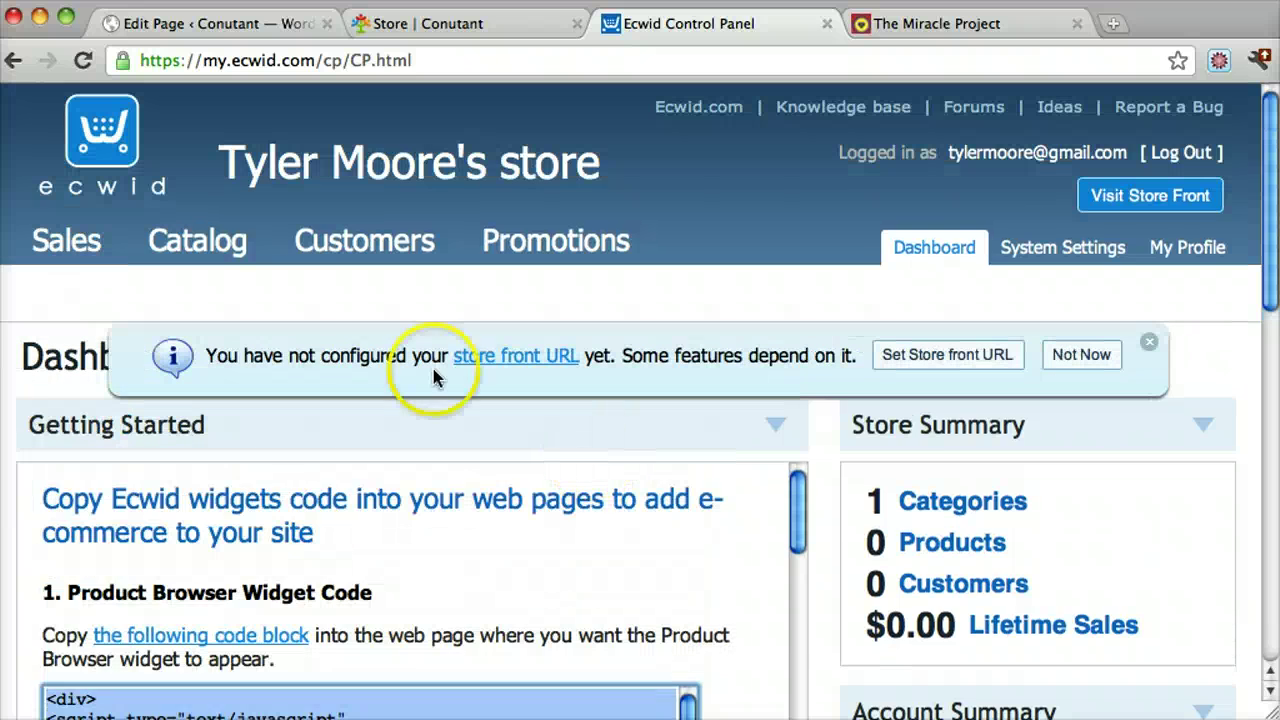
click(197, 255)
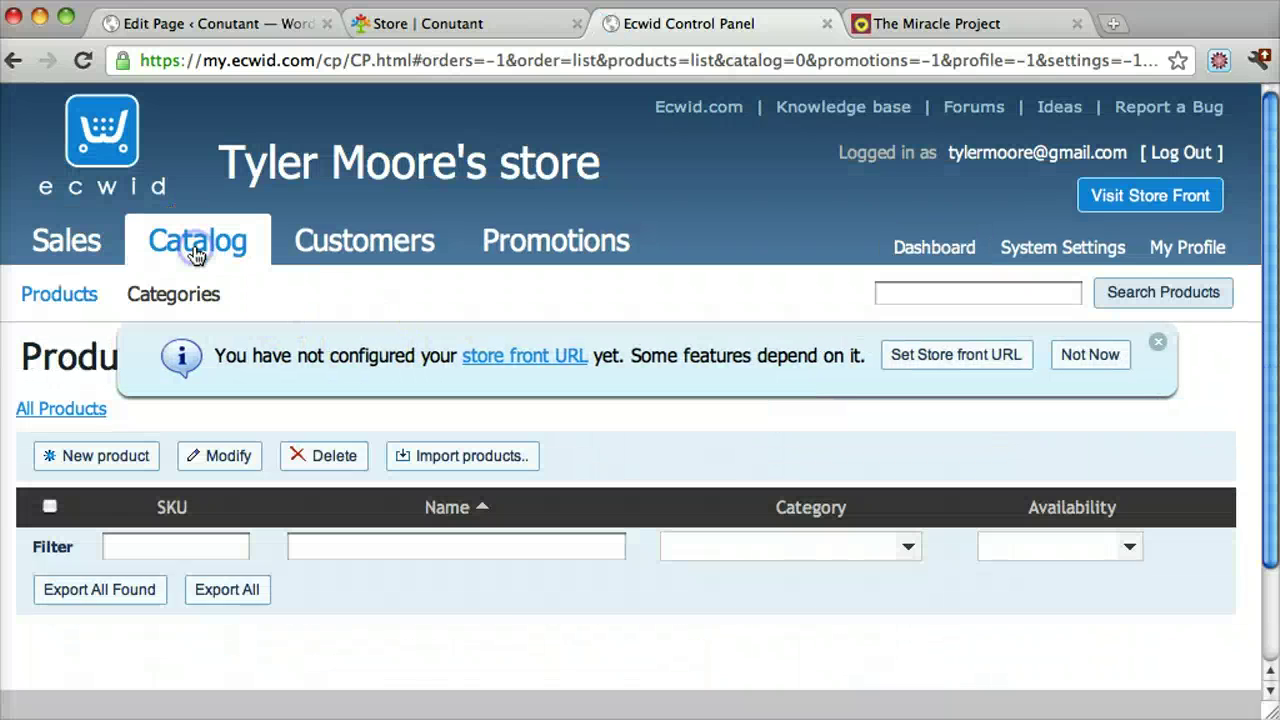
click(95, 460)
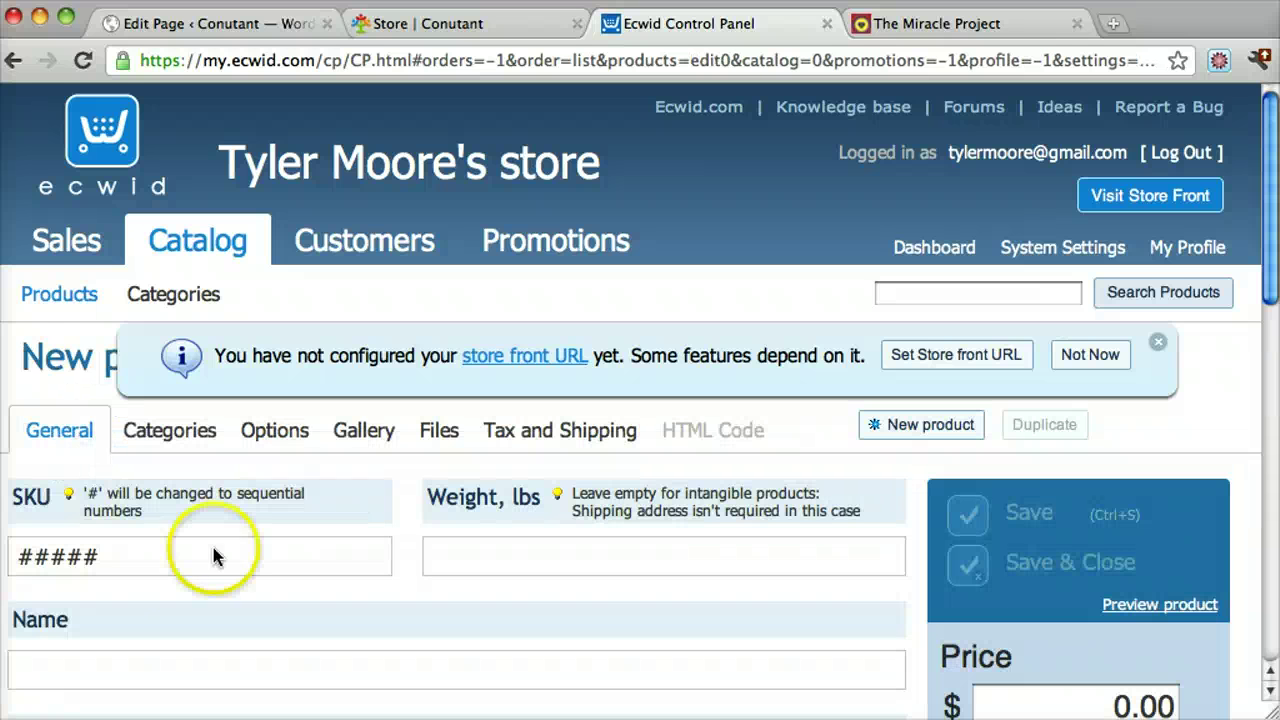
scroll(483, 493, down, 2)
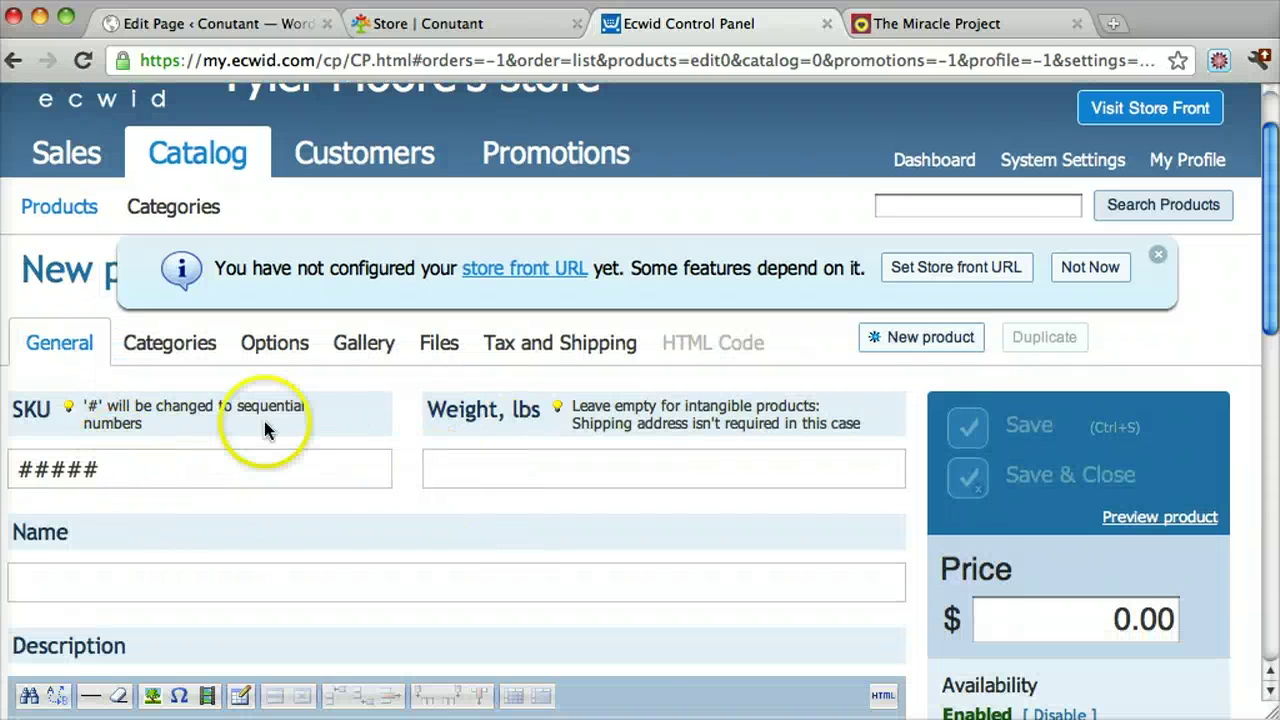
scroll(370, 490, down, 3)
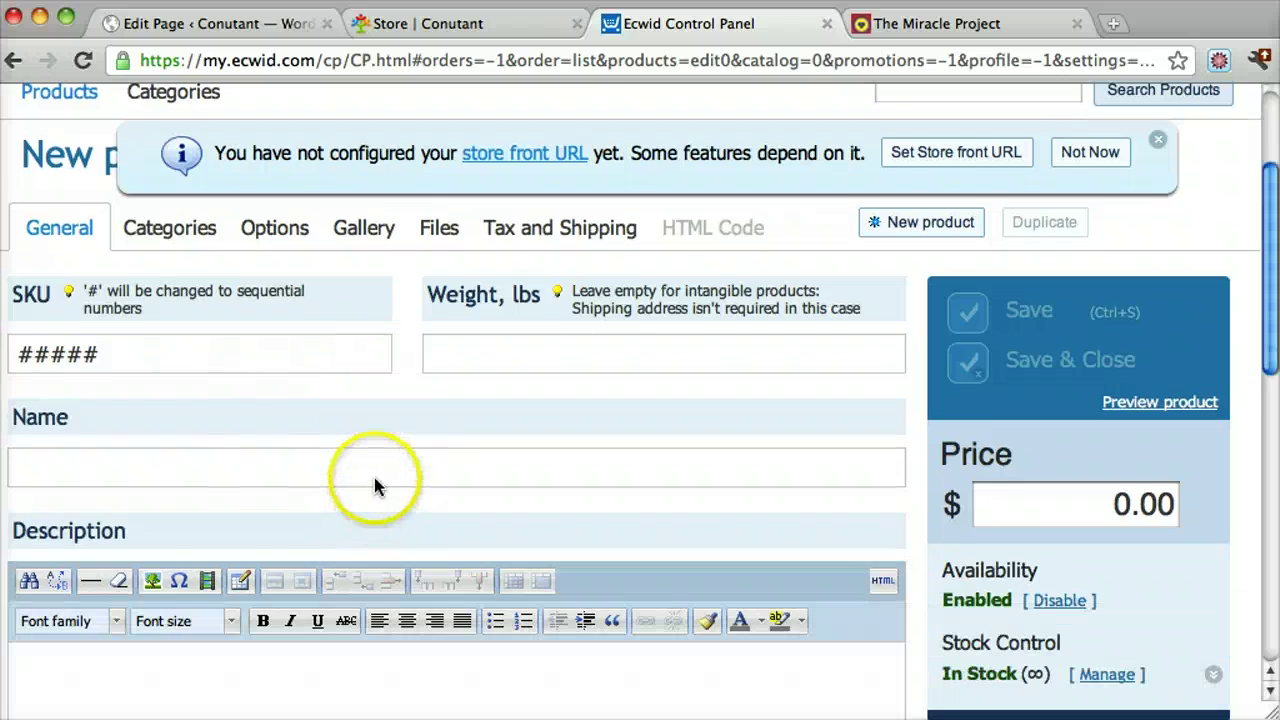
scroll(374, 480, up, 2)
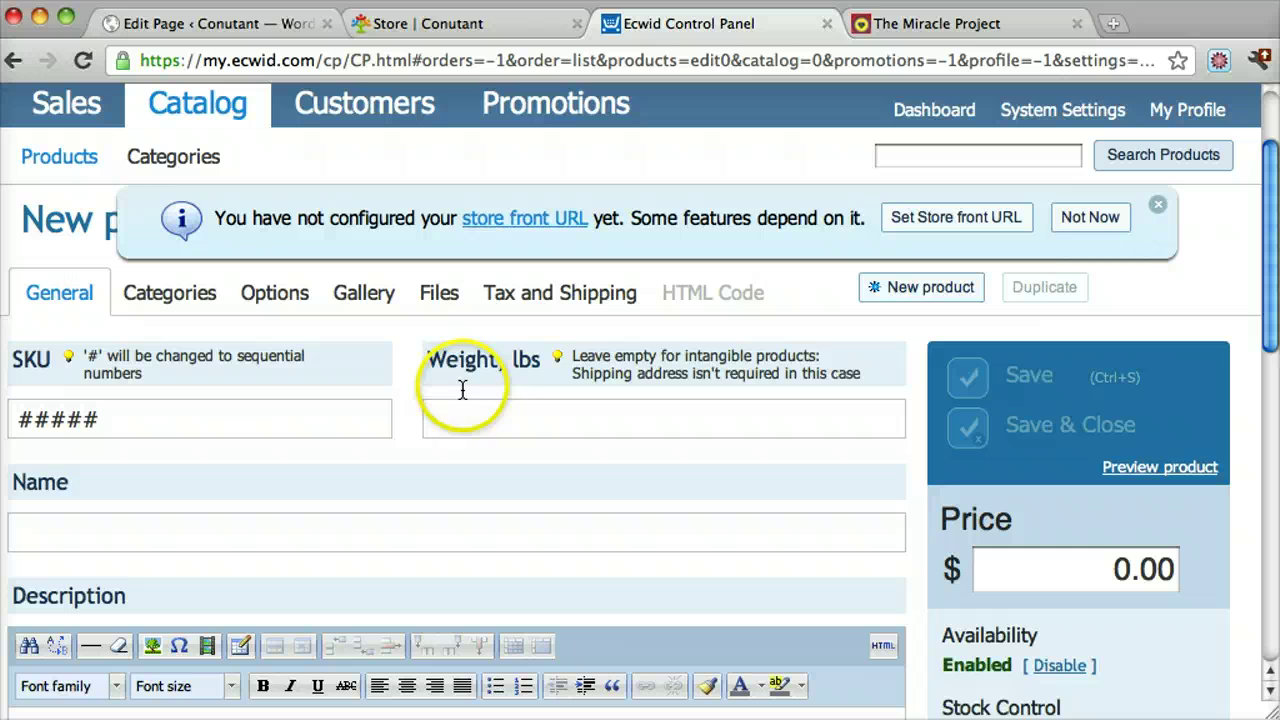
Enter the product's name and set its price to 5.00
click(189, 524)
text(Tyler Moore)
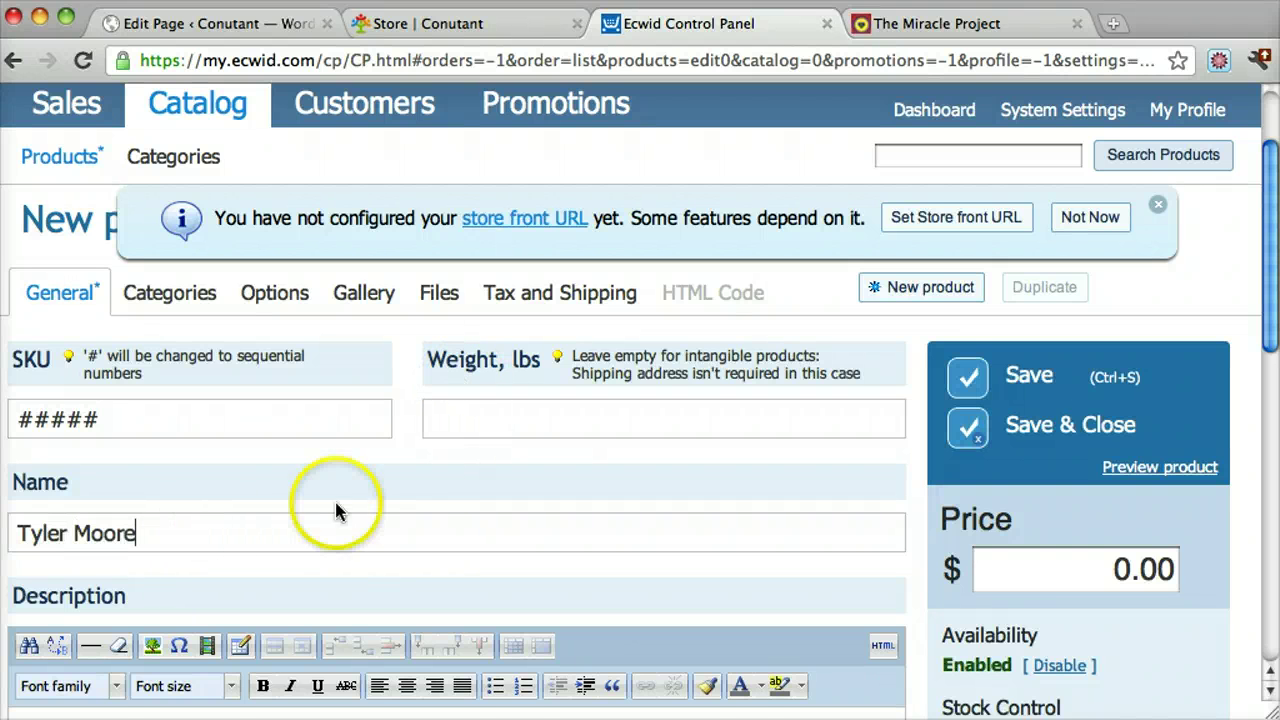
scroll(636, 485, down, 1)
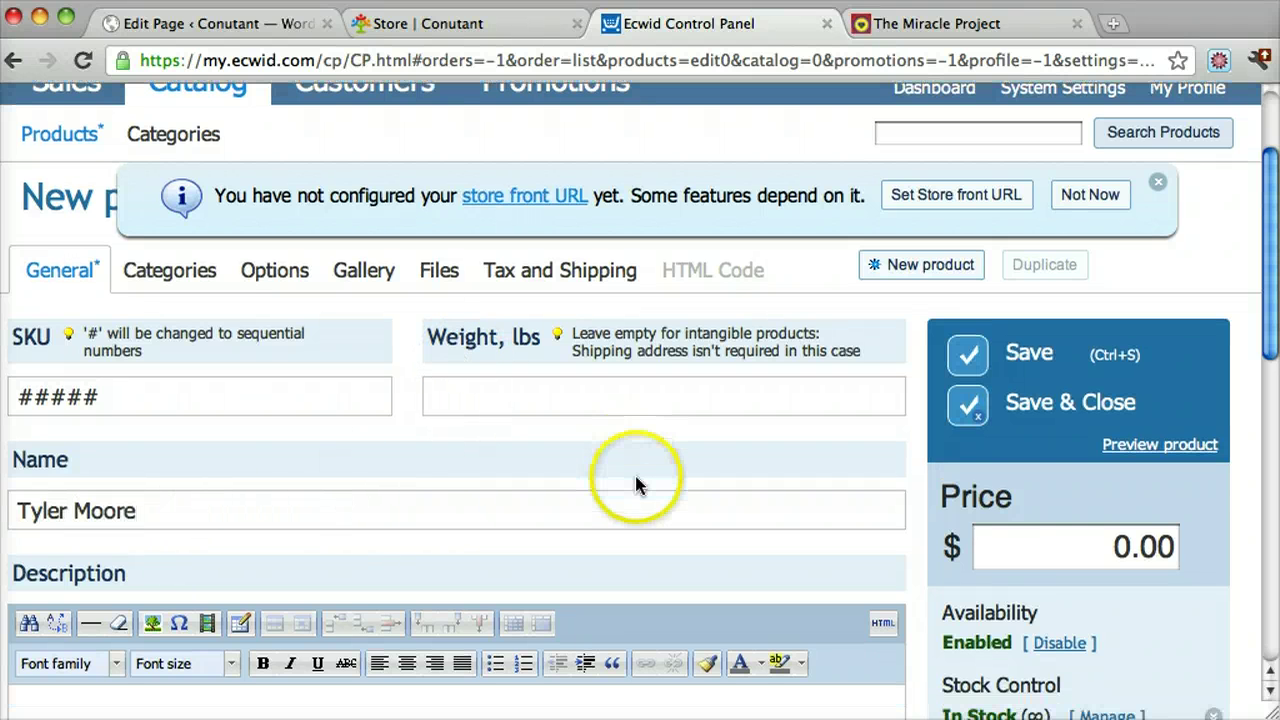
scroll(636, 485, down, 5)
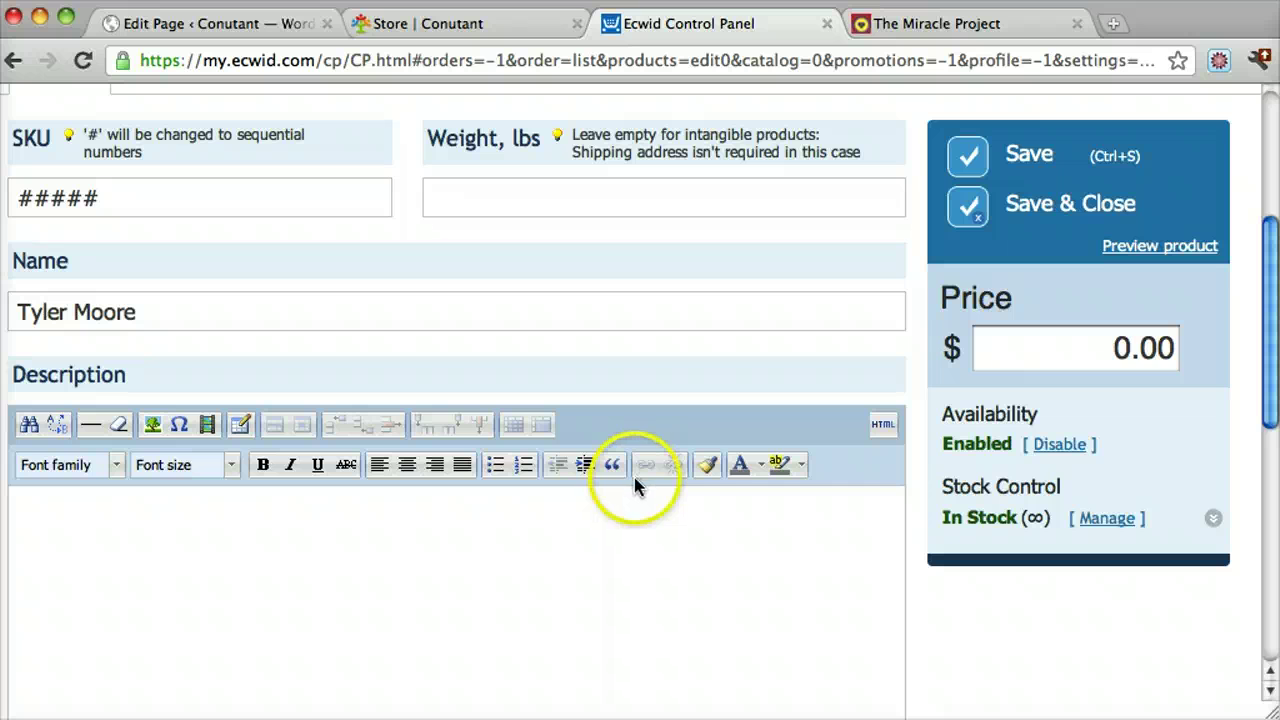
key(Tab)
text(5.)
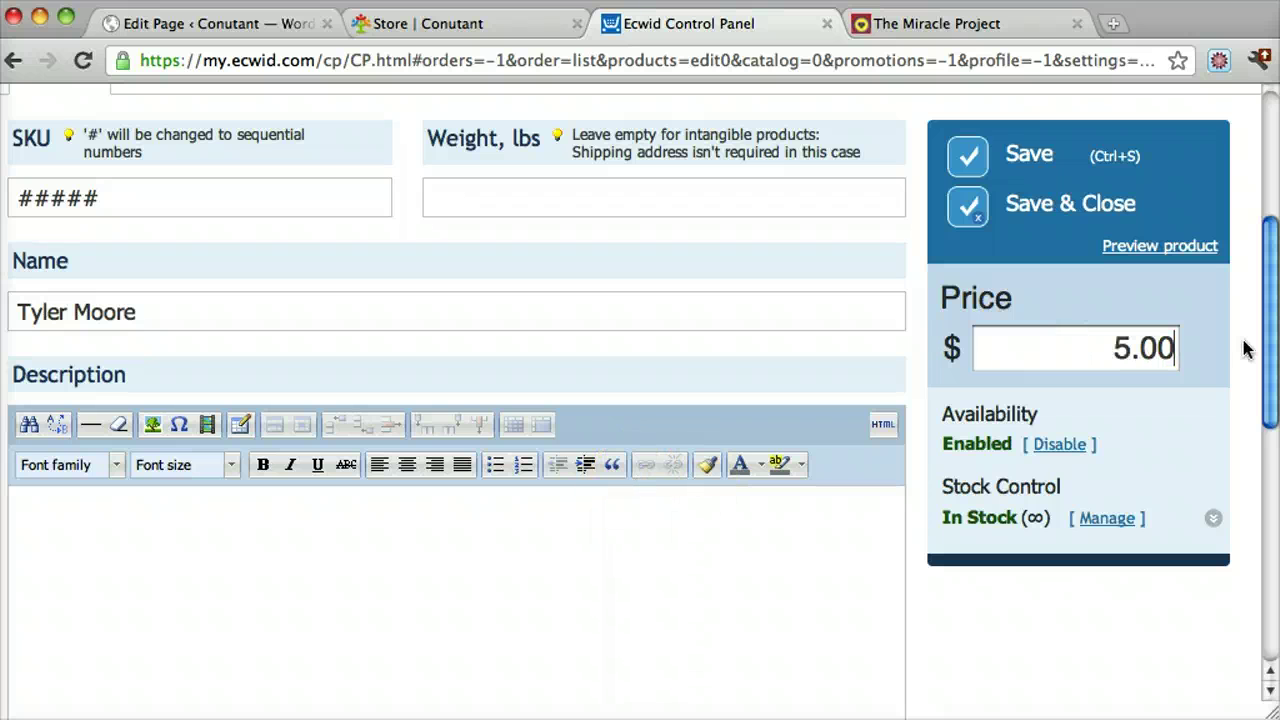
text(00)
click(777, 556)
click(604, 556)
scroll(606, 556, down, 10)
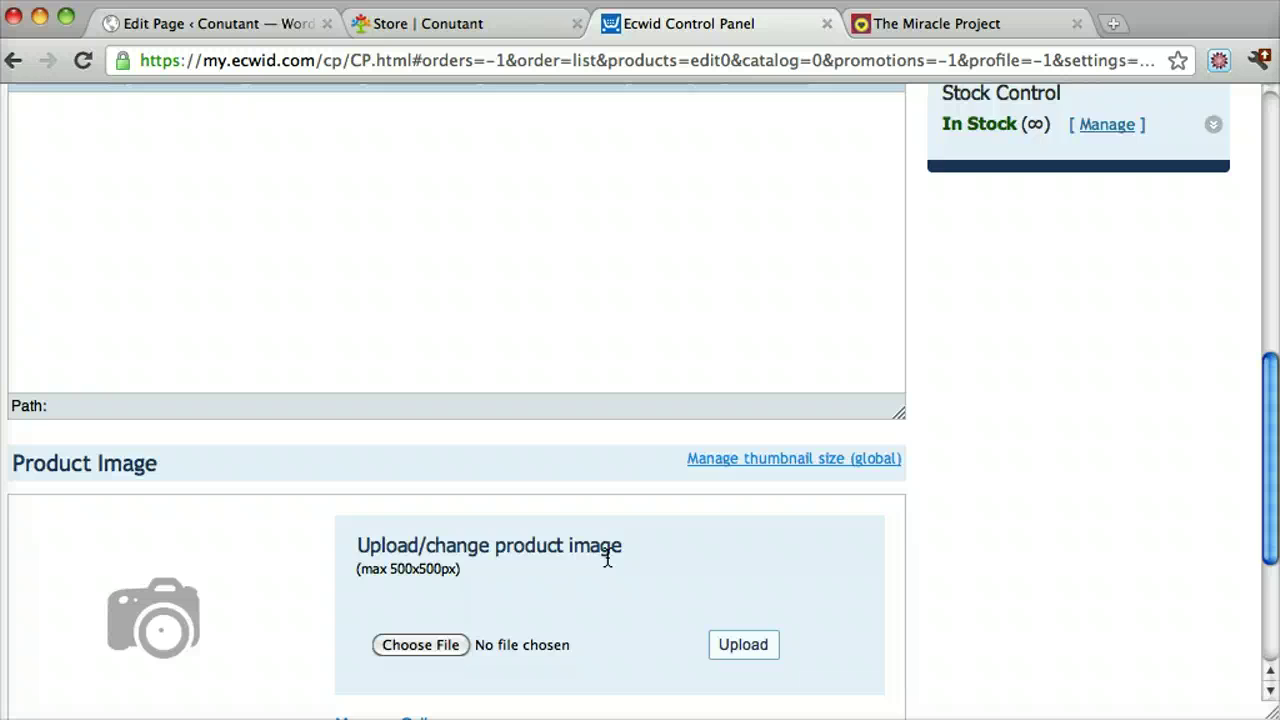
scroll(600, 560, down, 2)
scroll(579, 485, down, 2)
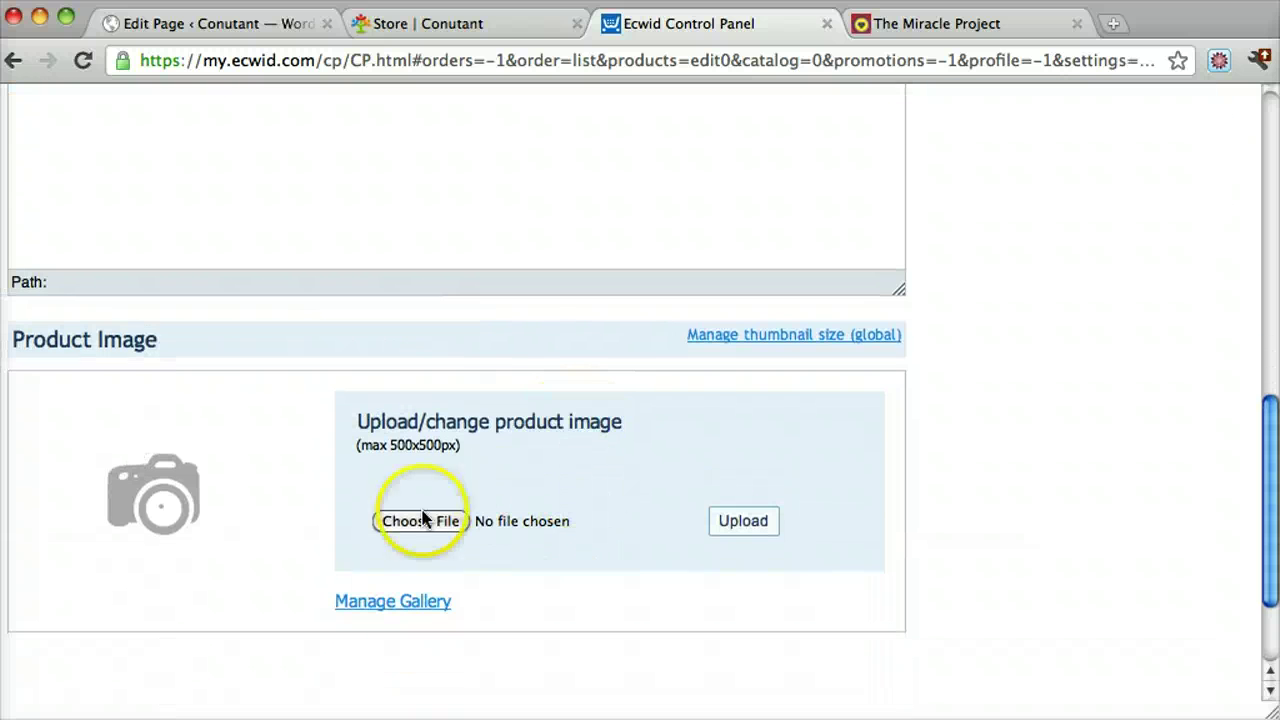
Choose tyler-moore.jpg from the Desktop as the product image and upload it
click(415, 530)
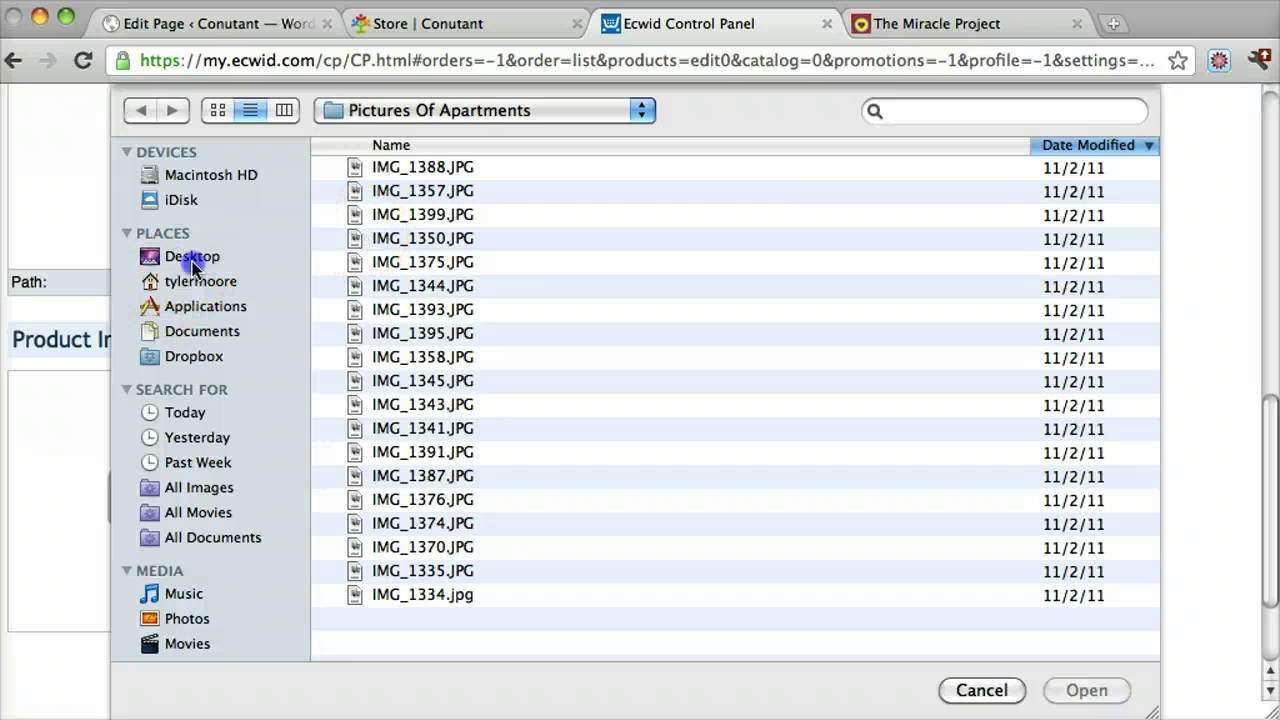
click(193, 258)
scroll(513, 315, down, 5)
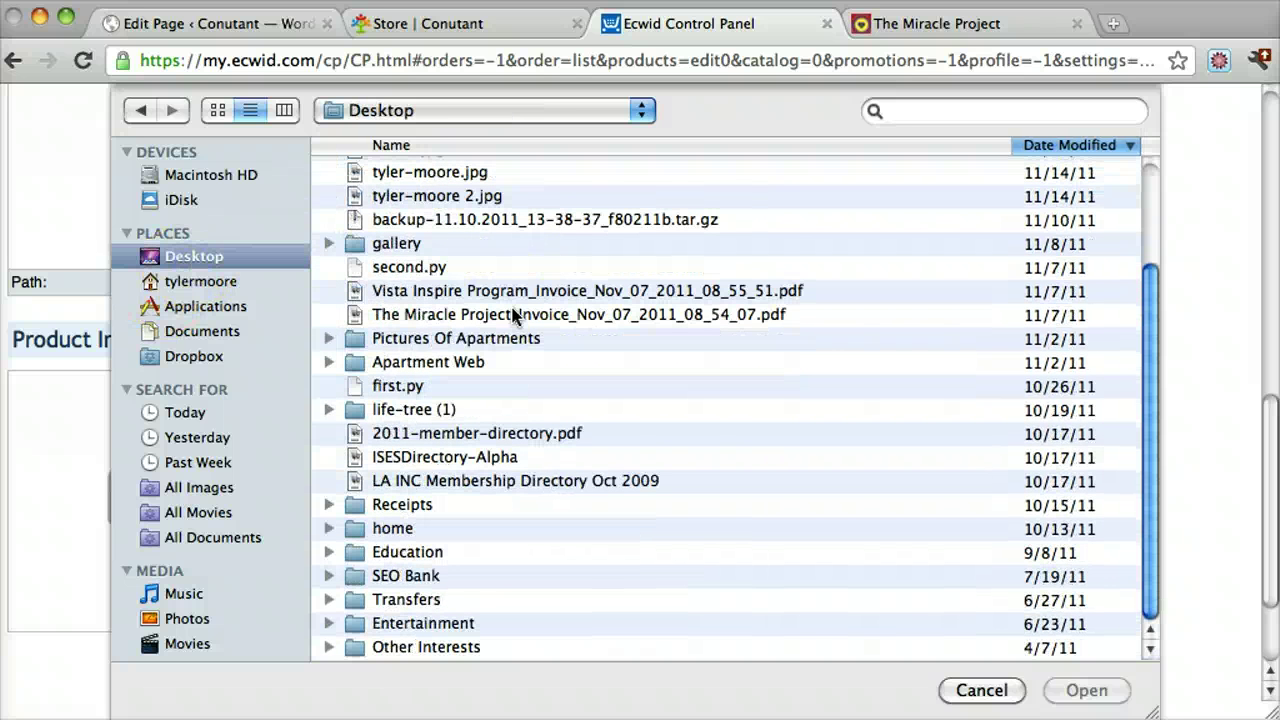
click(455, 172)
click(1087, 690)
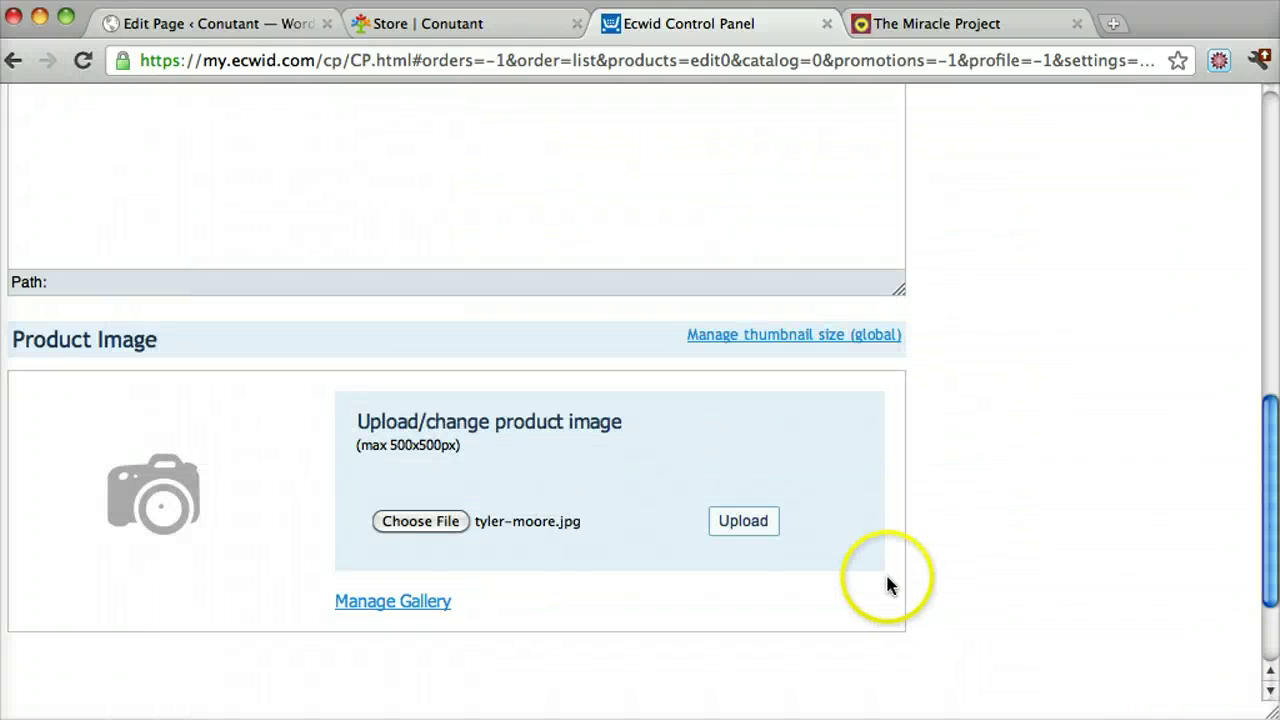
click(746, 524)
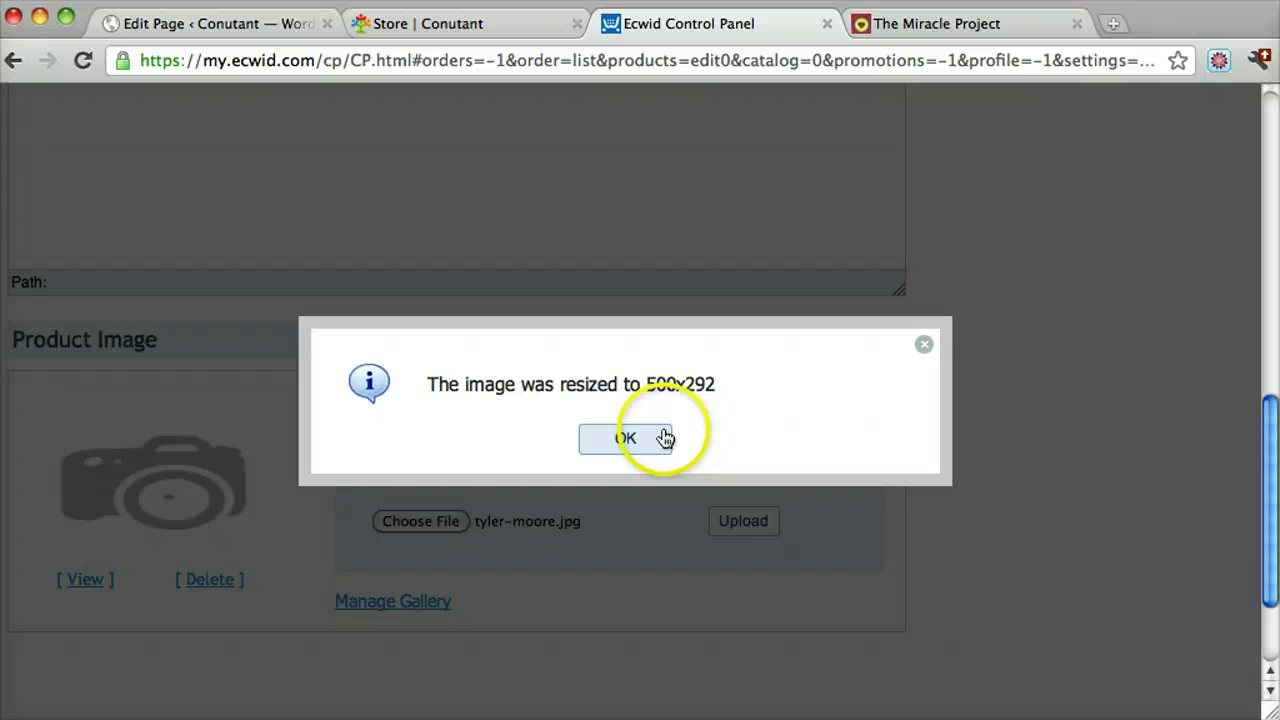
Dismiss the resize notice, write the description Hello!, and save the product
click(628, 438)
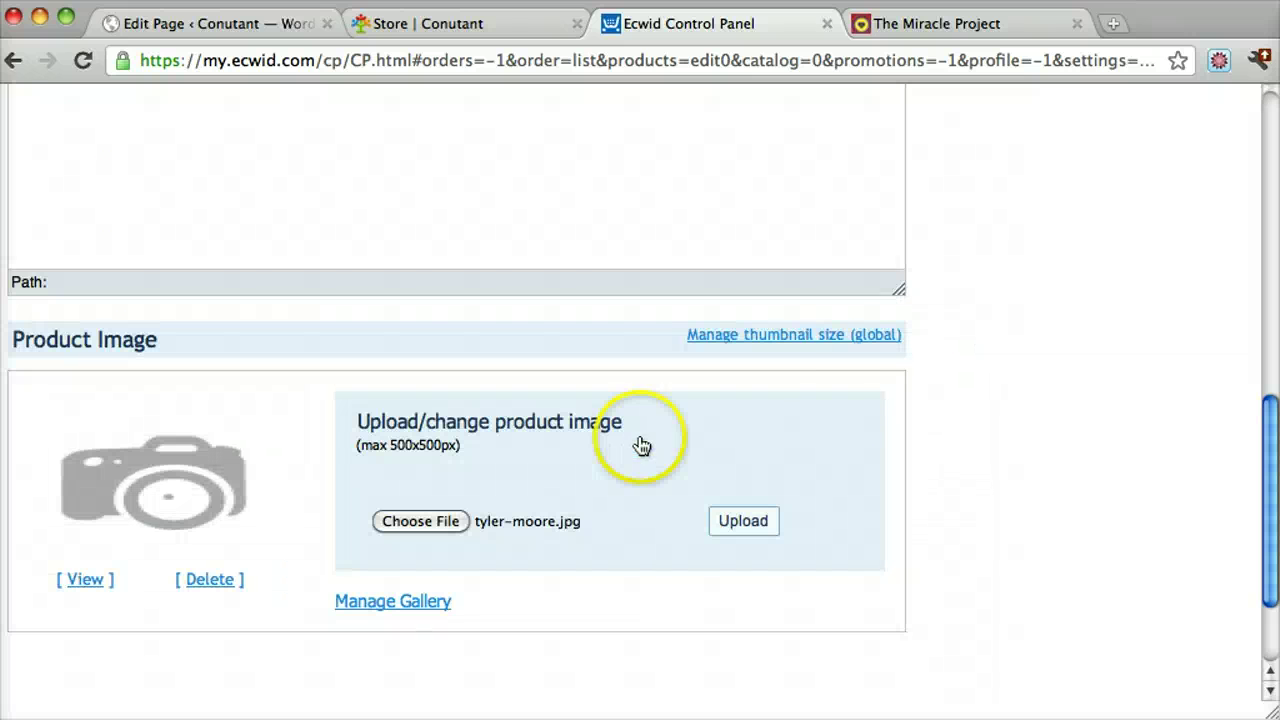
scroll(960, 440, up, 5)
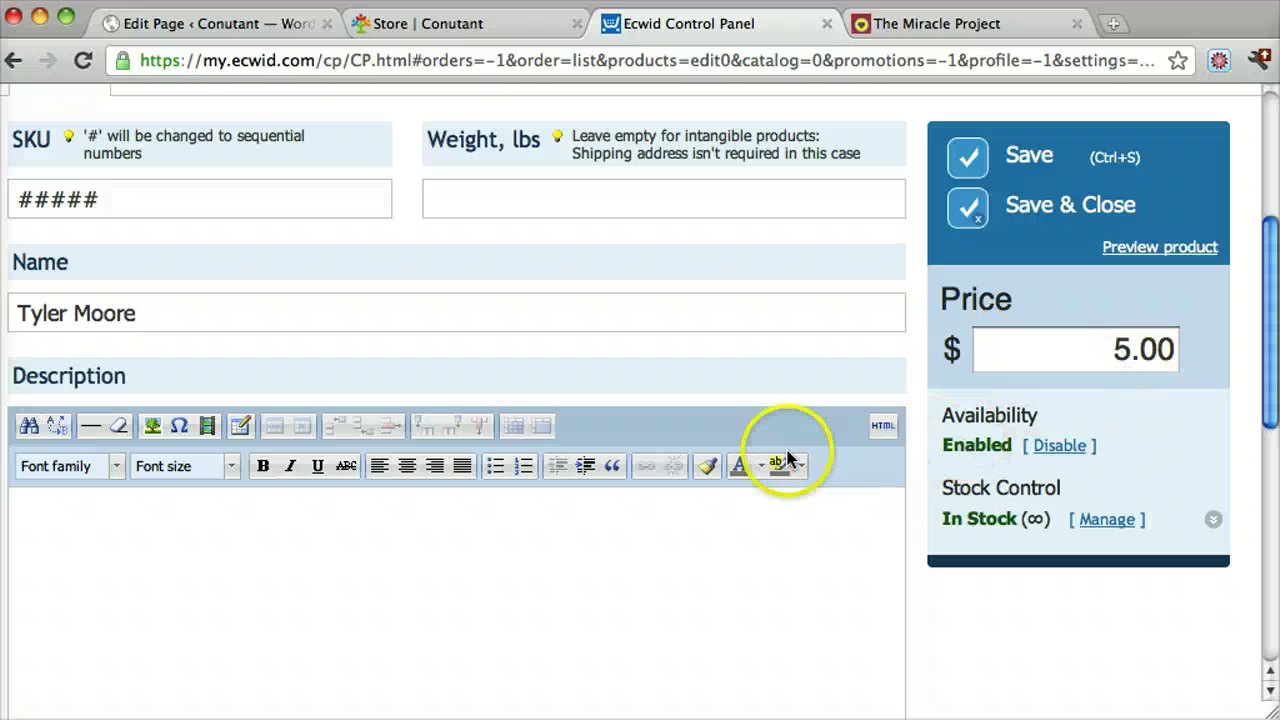
click(527, 572)
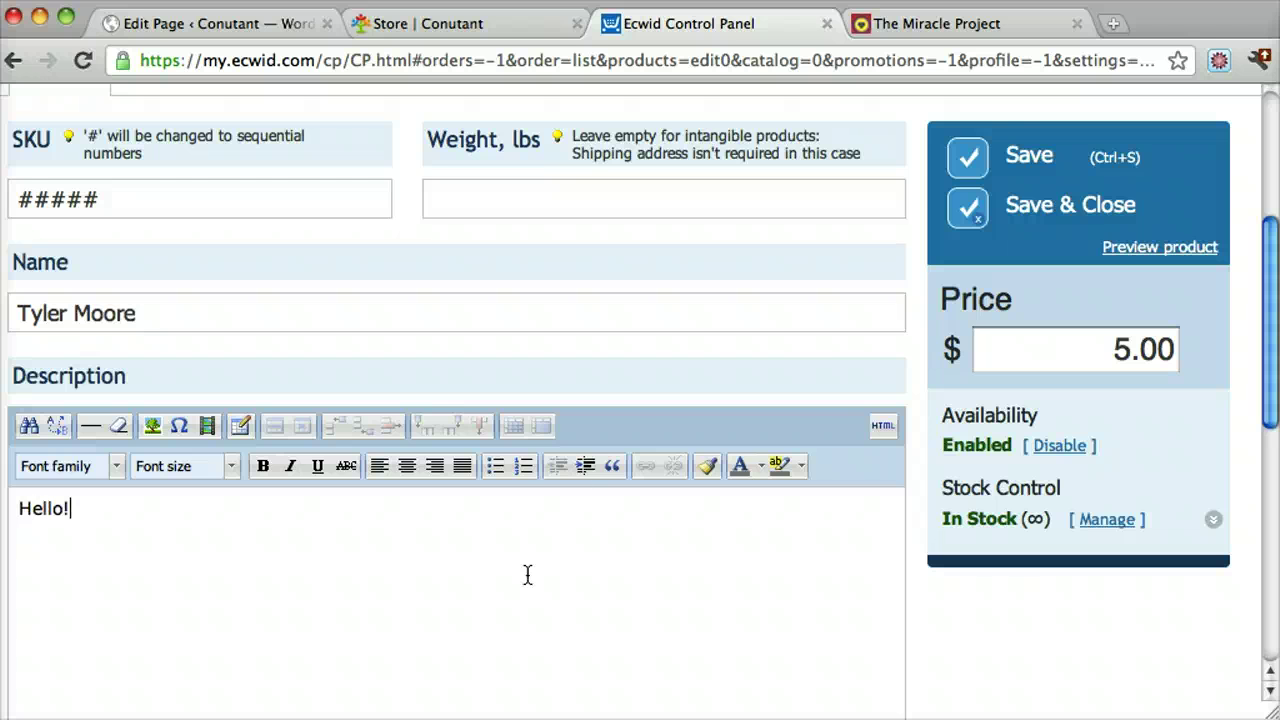
click(968, 160)
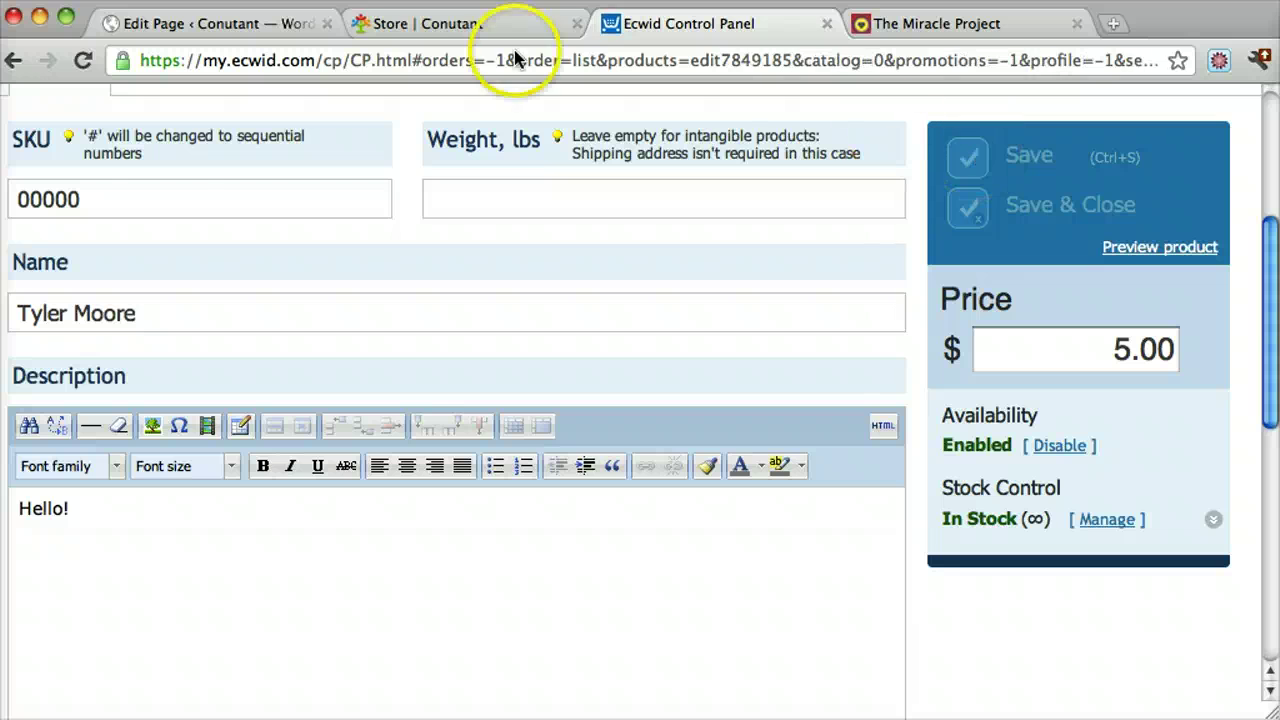
click(449, 24)
click(224, 585)
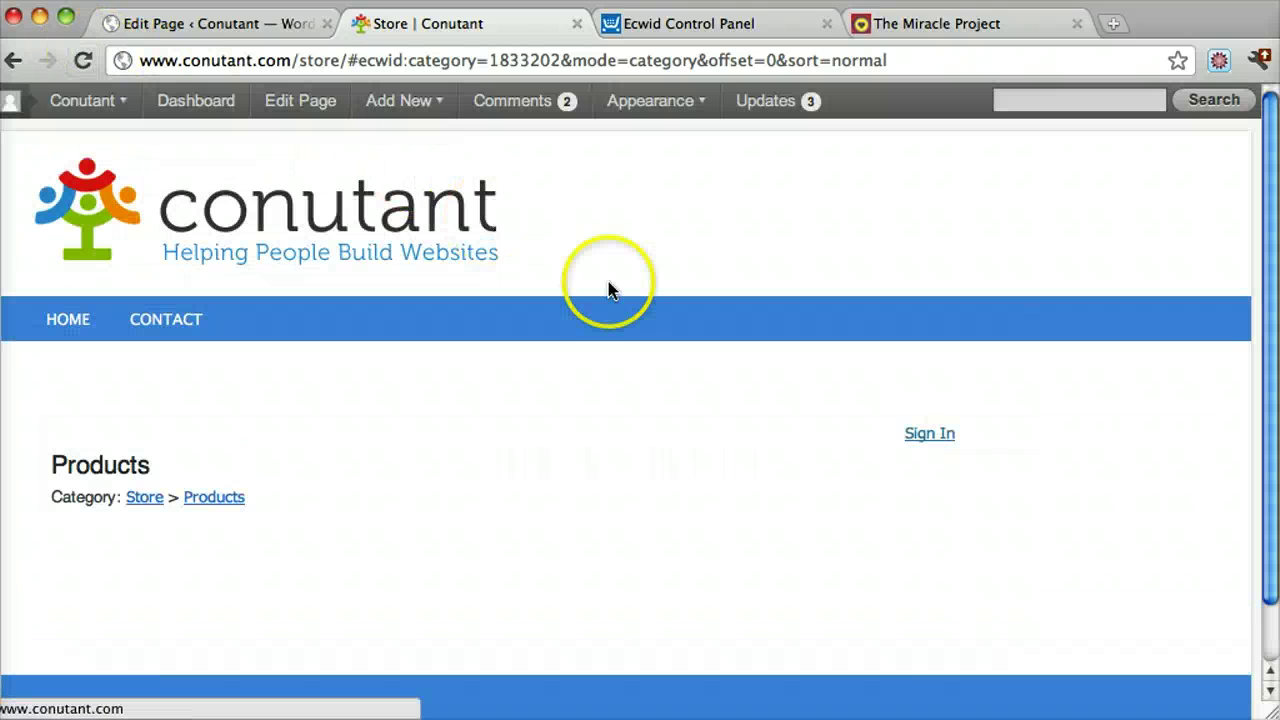
scroll(635, 307, down, 2)
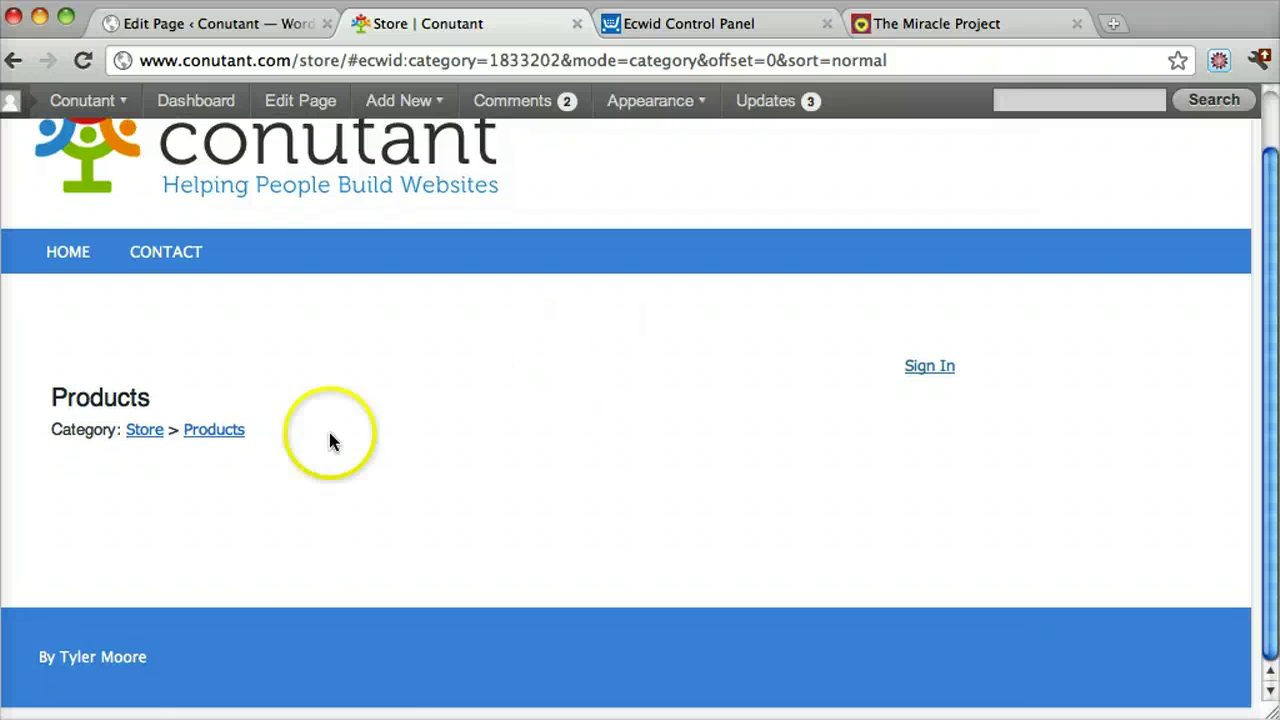
click(213, 433)
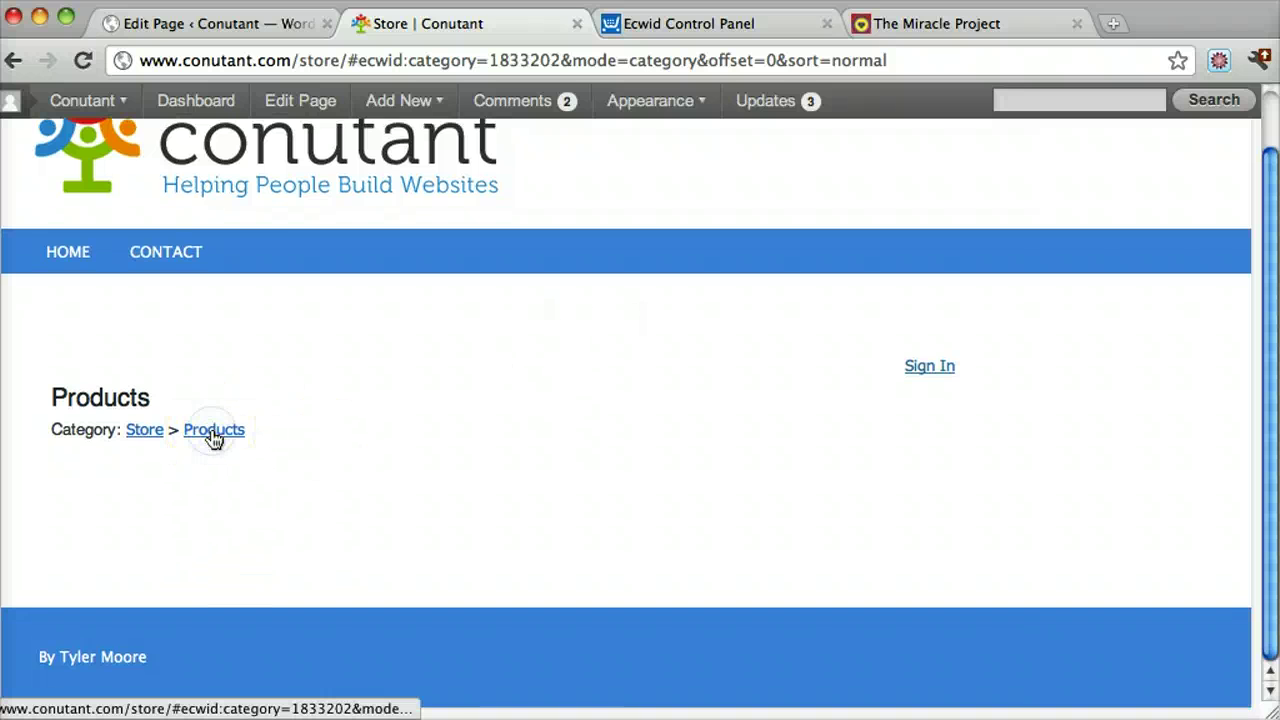
click(704, 30)
click(894, 366)
scroll(905, 385, down, 3)
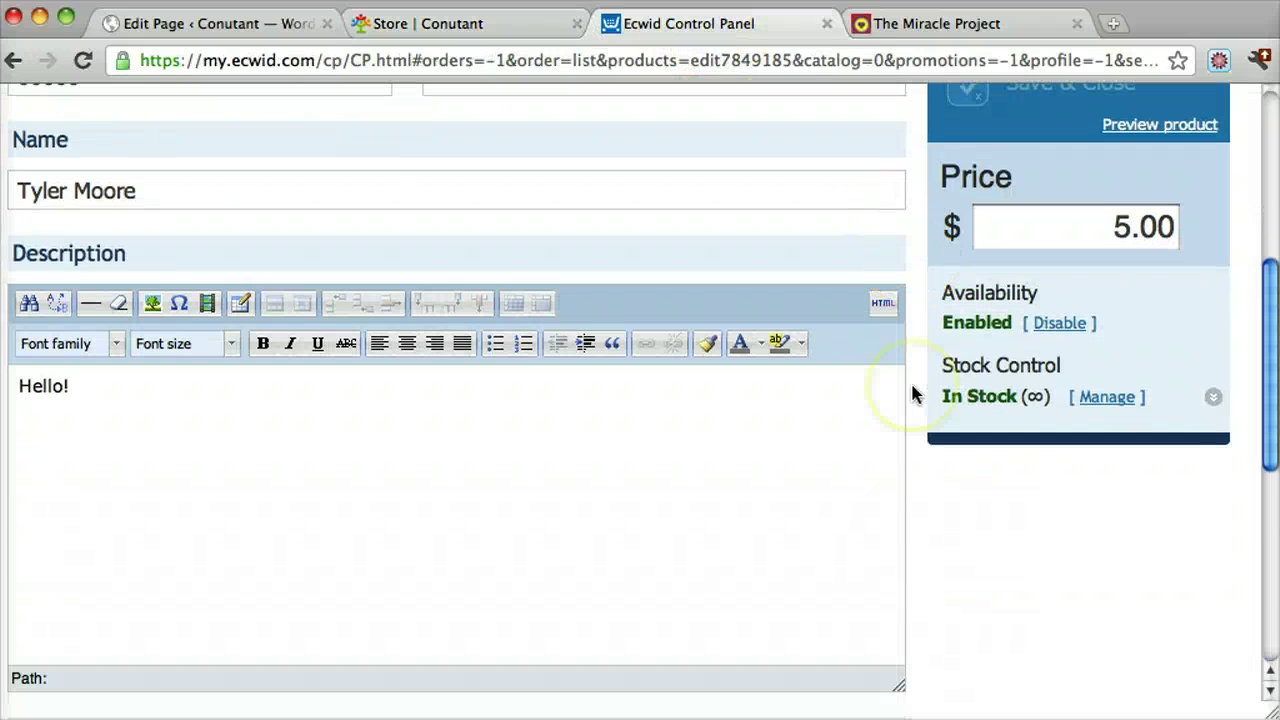
scroll(912, 393, down, 8)
scroll(910, 391, up, 15)
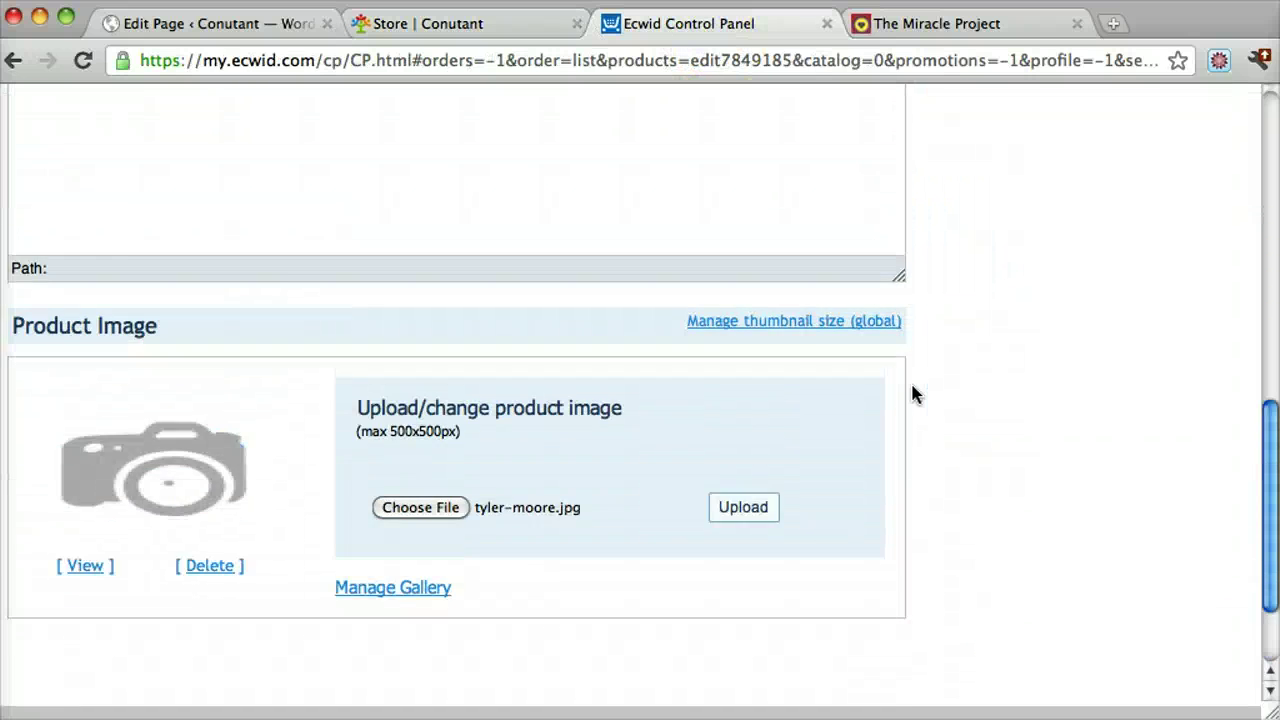
scroll(912, 393, down, 3)
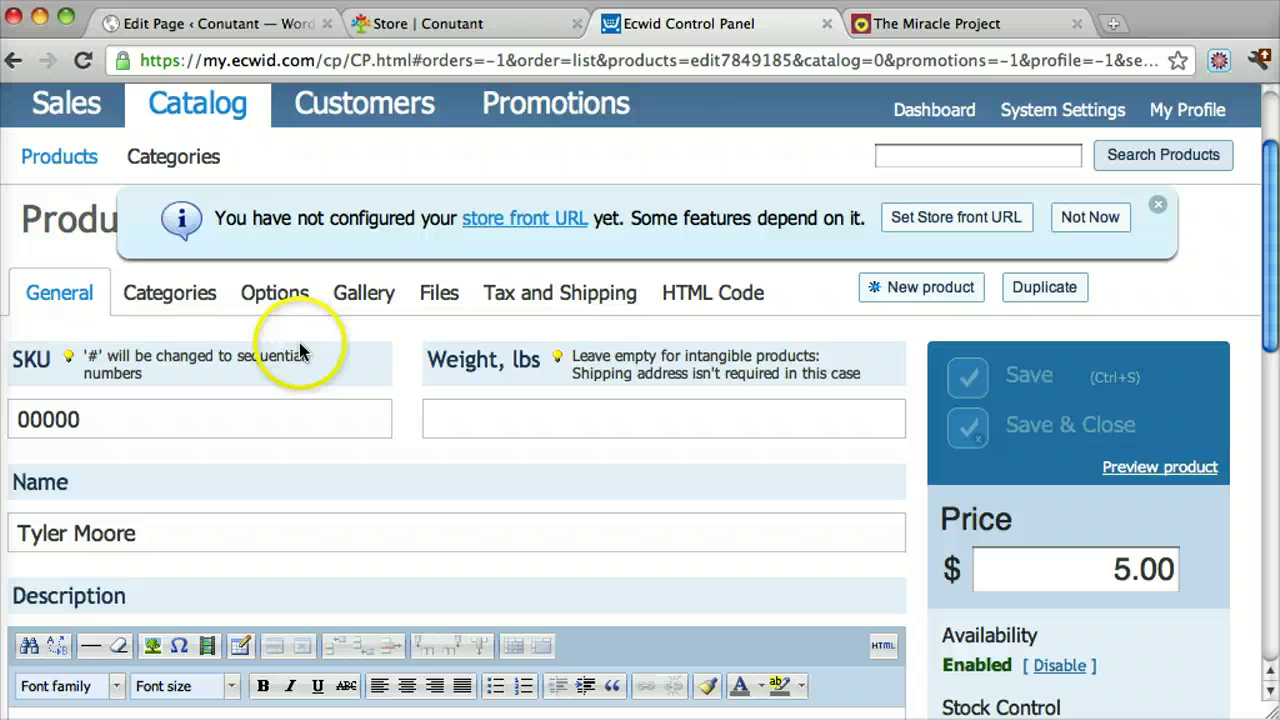
Assign the product to the Products category, save it, and return to the live store tab
click(172, 296)
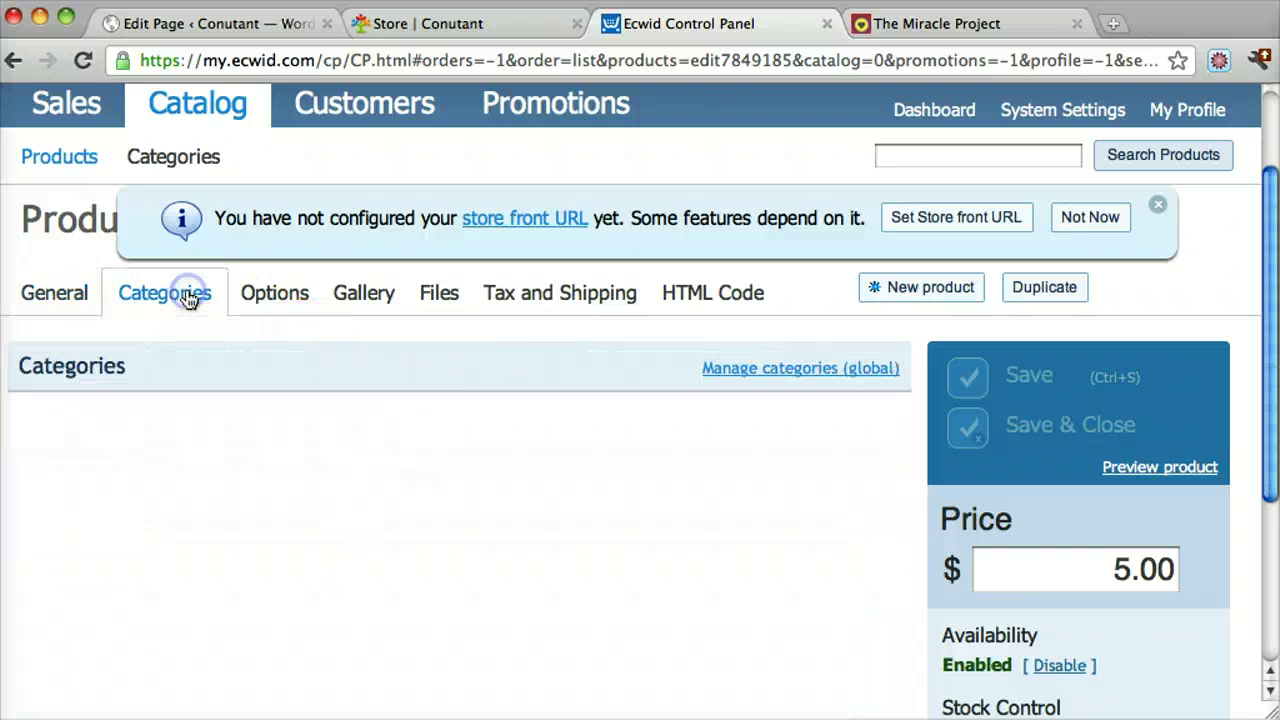
click(38, 409)
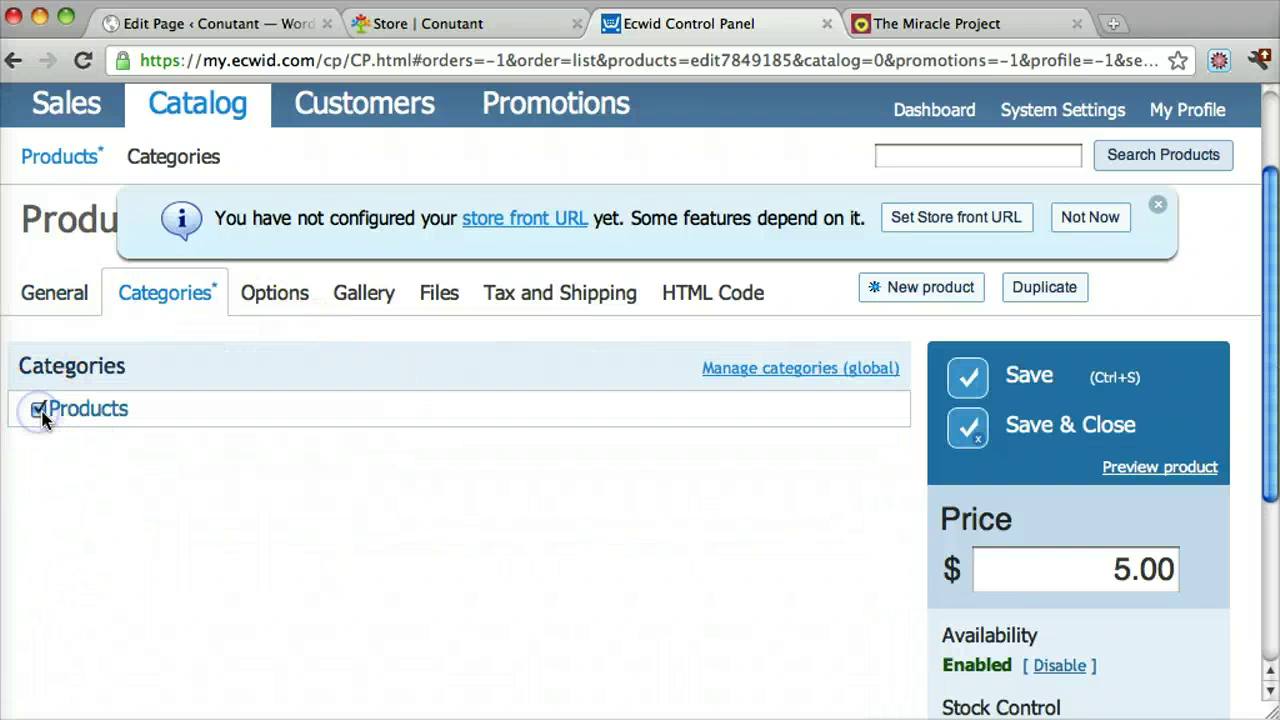
click(977, 388)
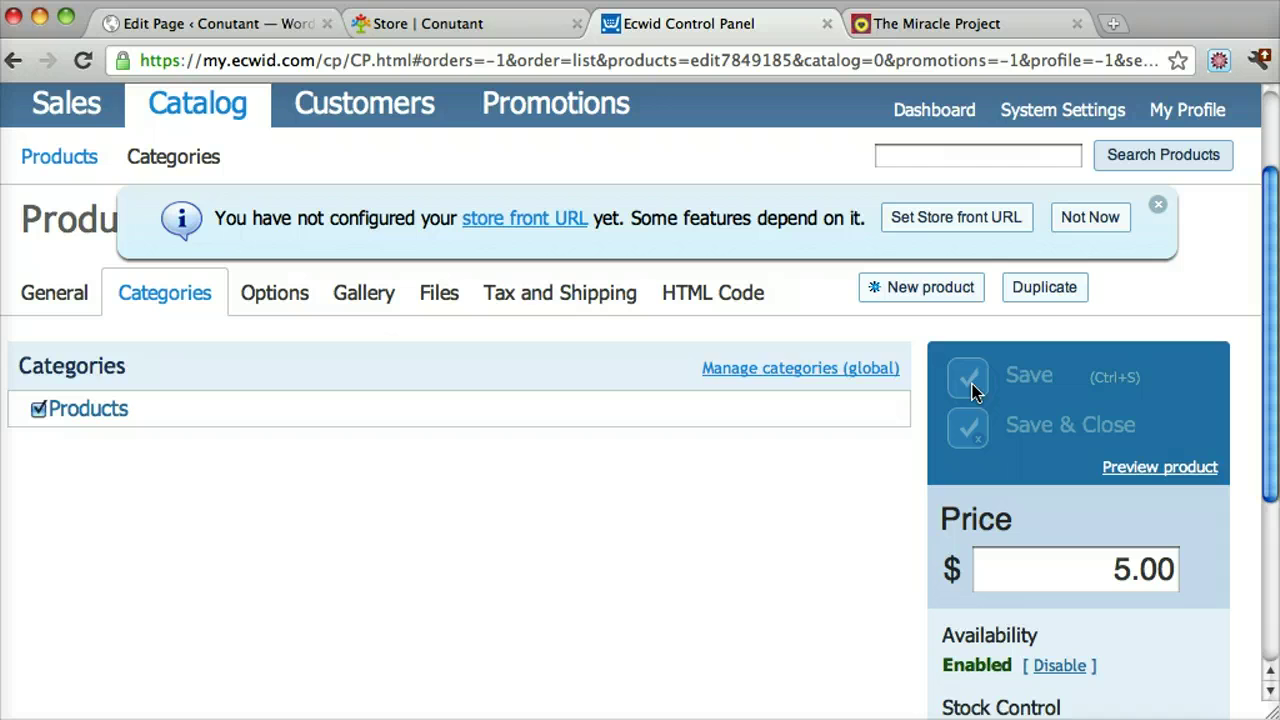
click(505, 20)
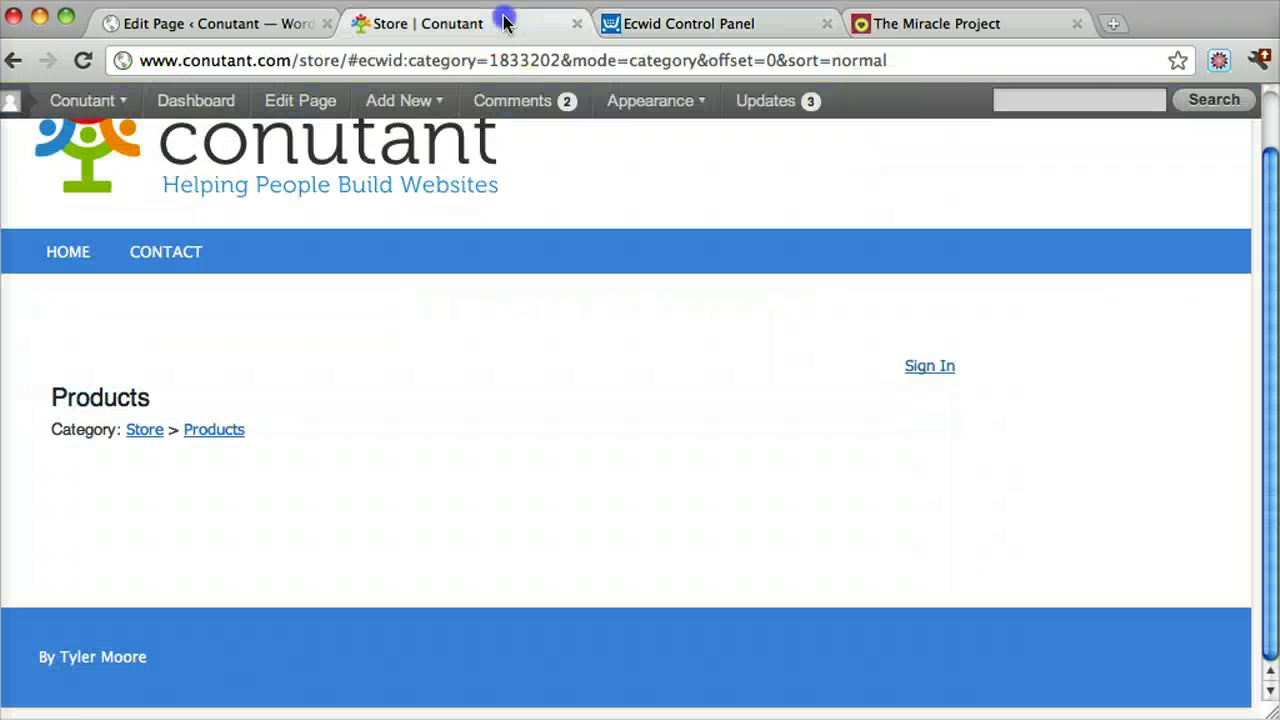
Reload the store page and view the $5.00 product's own page
click(83, 60)
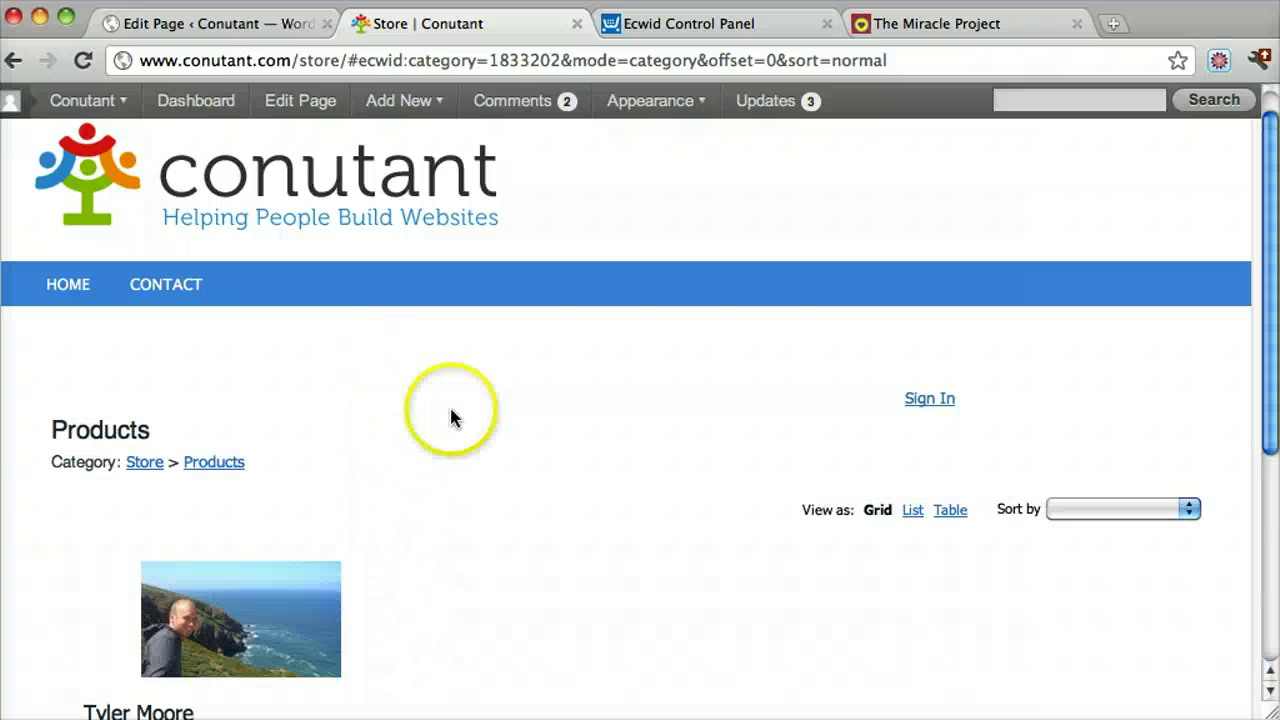
scroll(457, 414, down, 5)
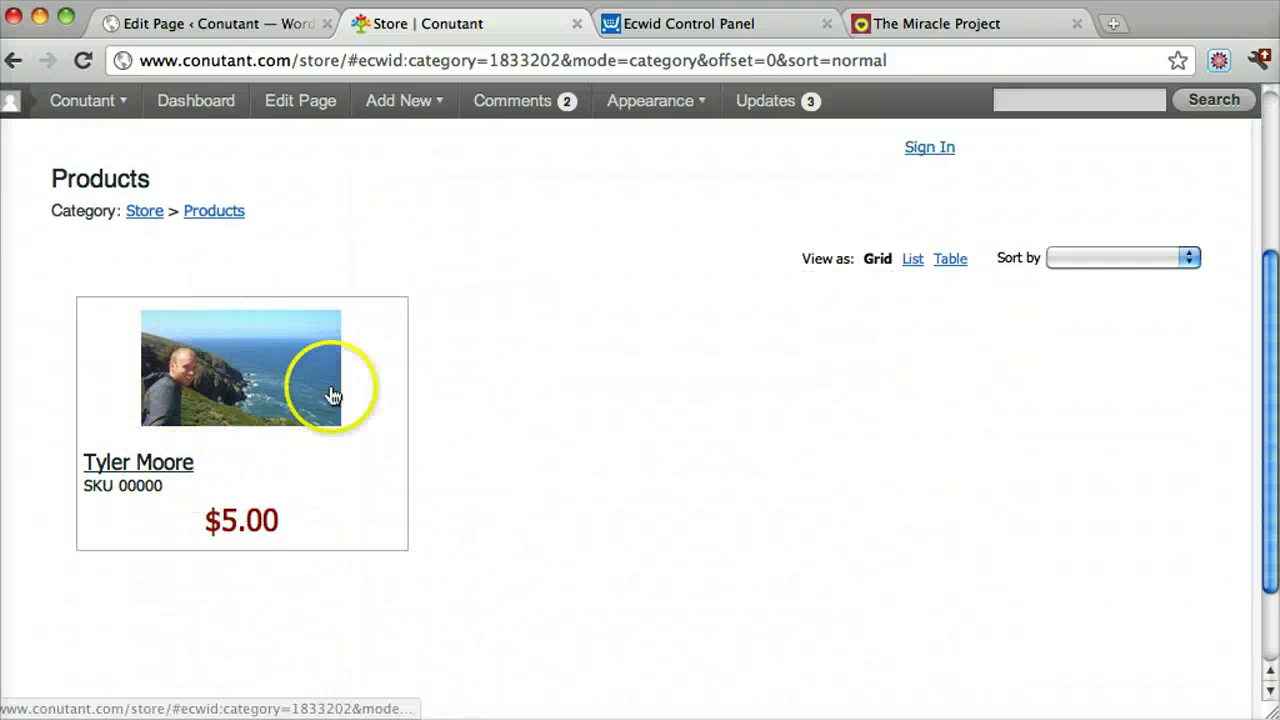
scroll(594, 434, up, 4)
scroll(594, 434, down, 3)
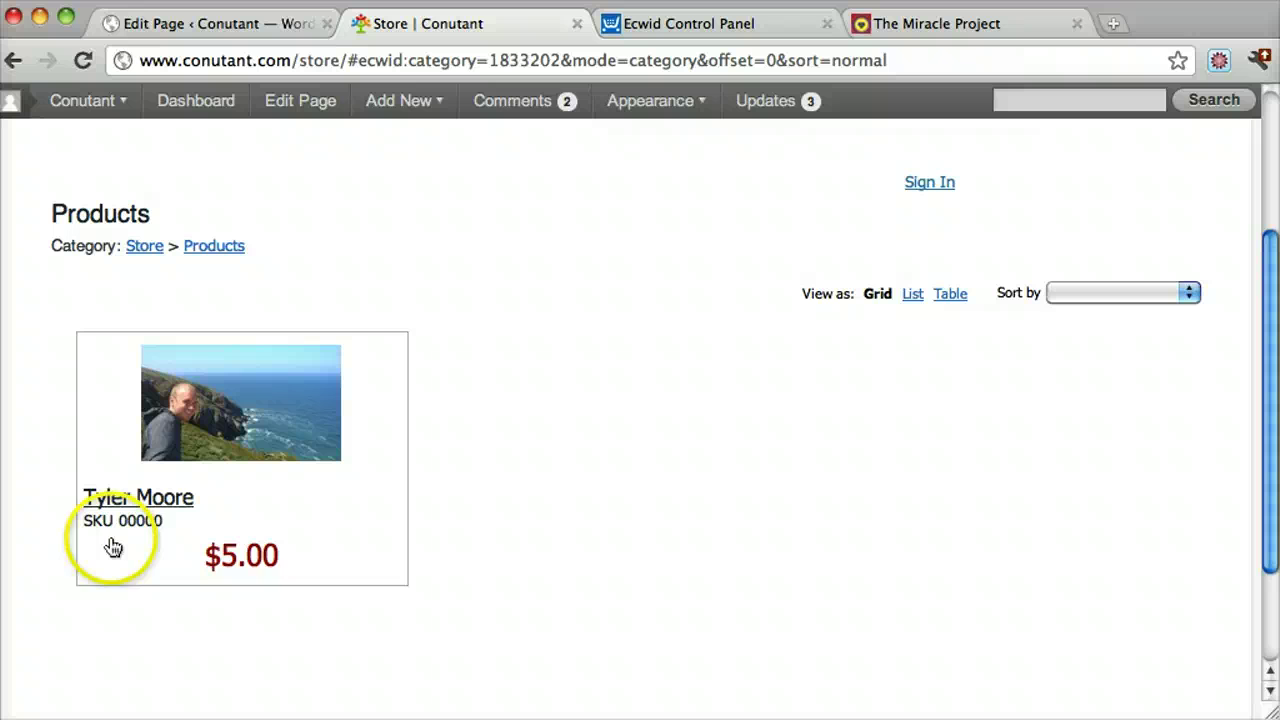
click(240, 403)
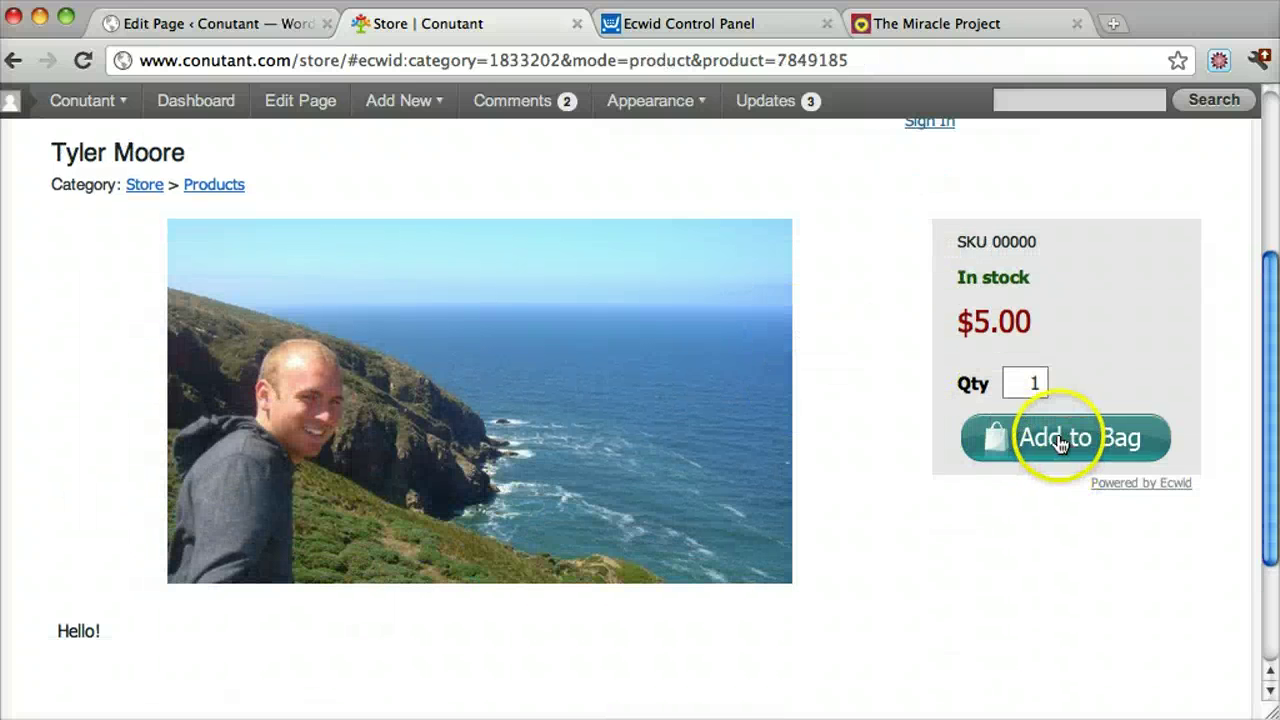
scroll(962, 548, down, 2)
scroll(962, 548, up, 6)
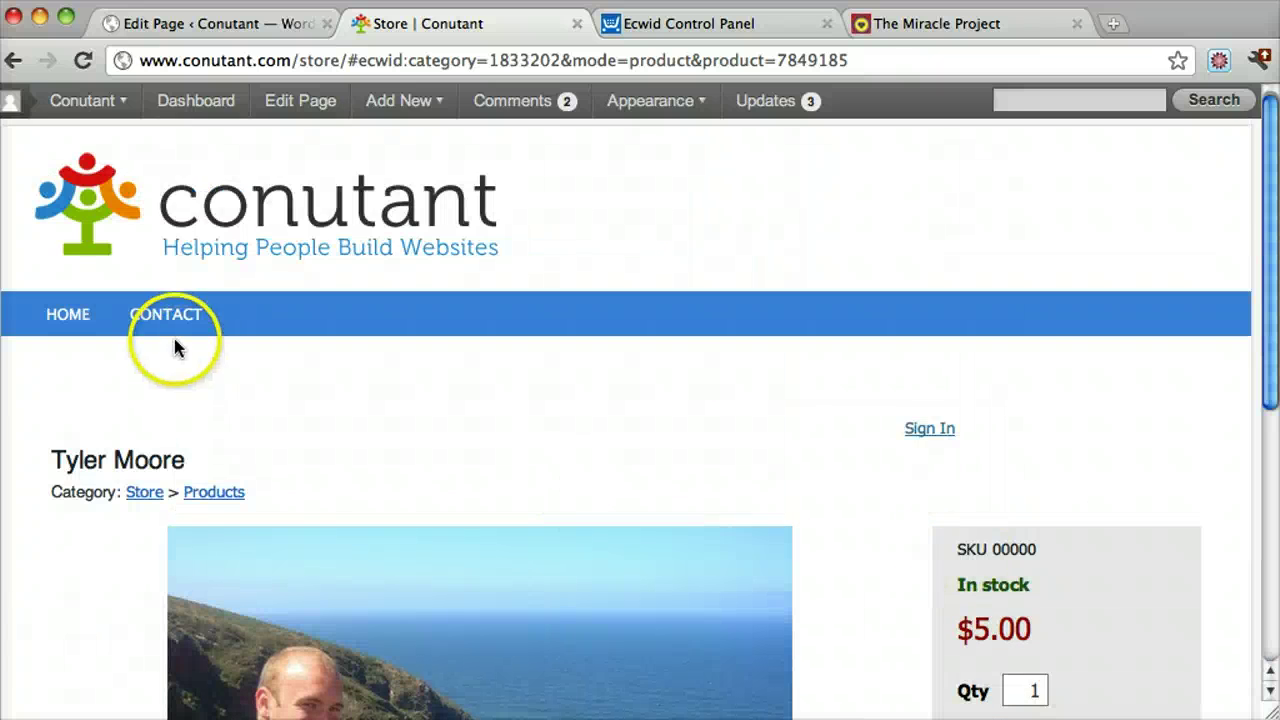
Go back to the Products grid, then return to the Ecwid product editor
click(13, 60)
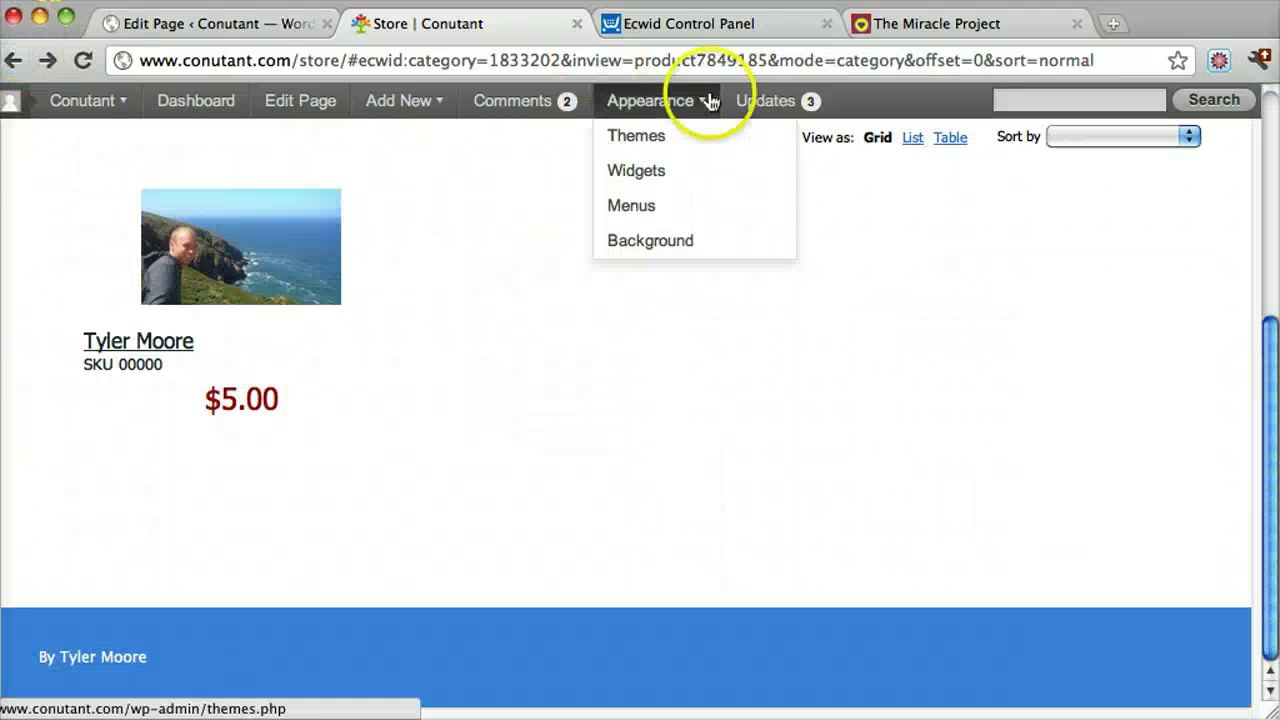
click(731, 23)
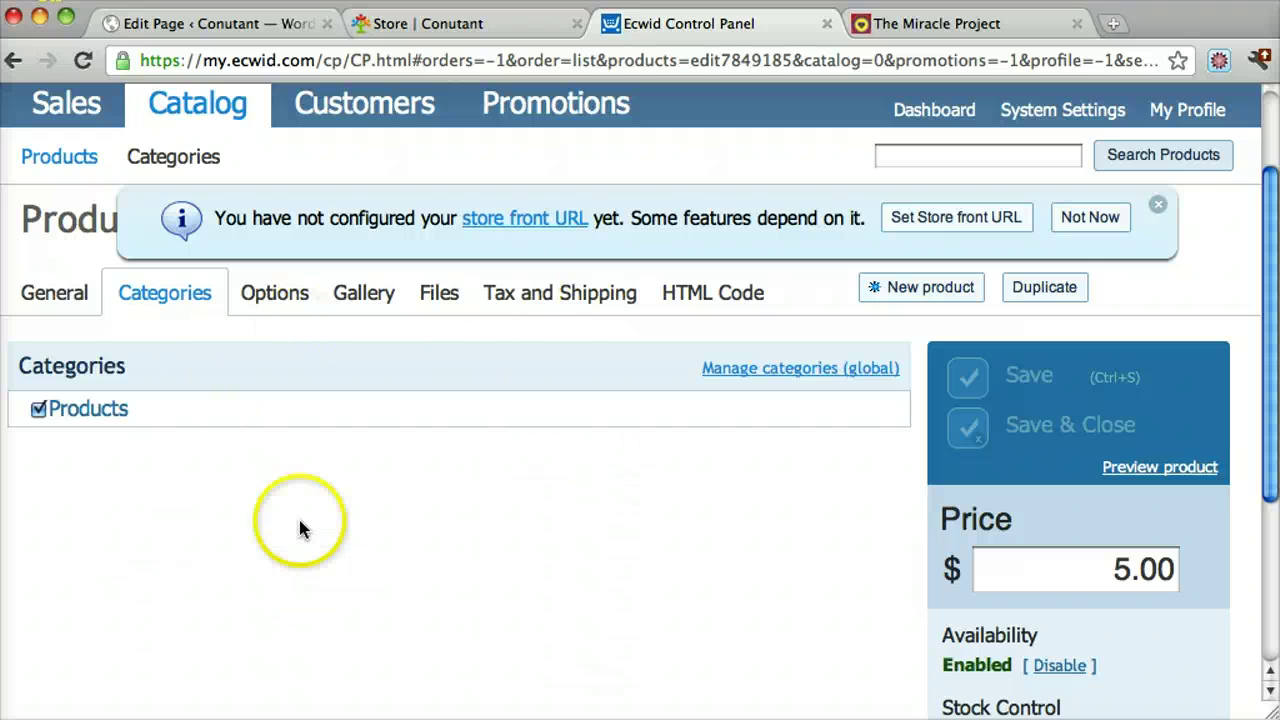
scroll(488, 402, up, 3)
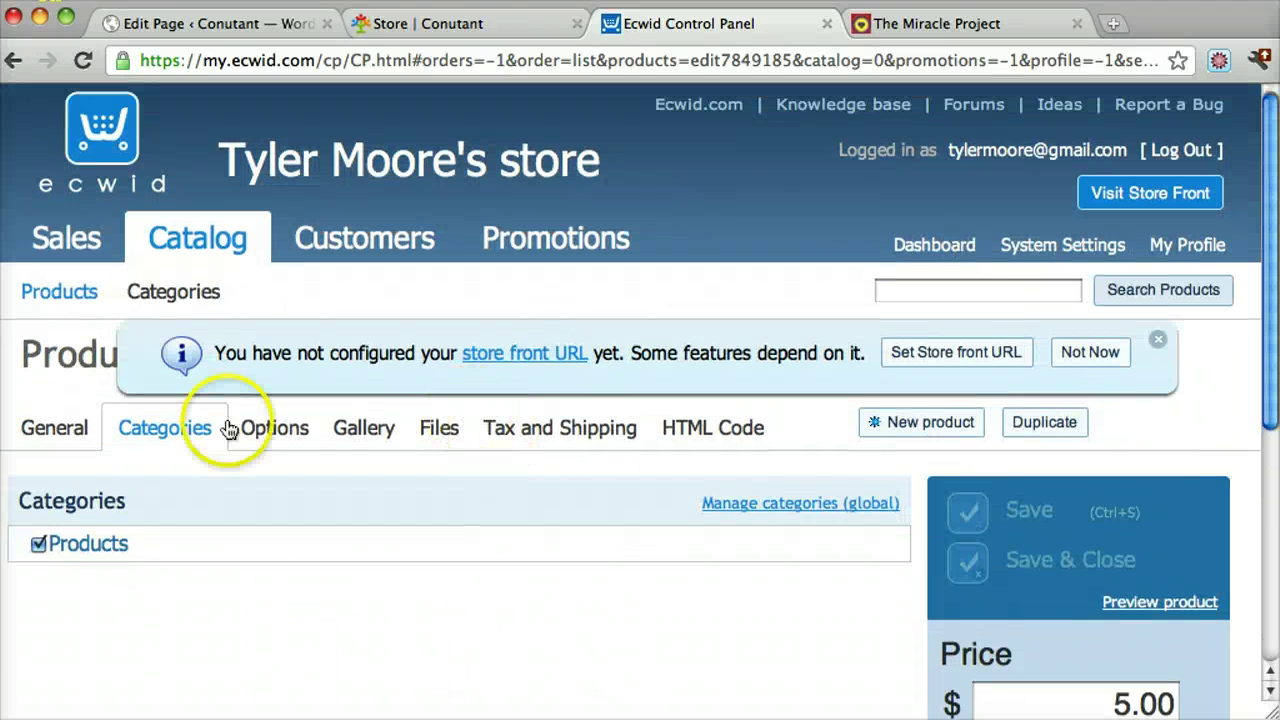
Check the empty Sales Orders list in a second Control Panel tab opened from ecwid.com
click(90, 232)
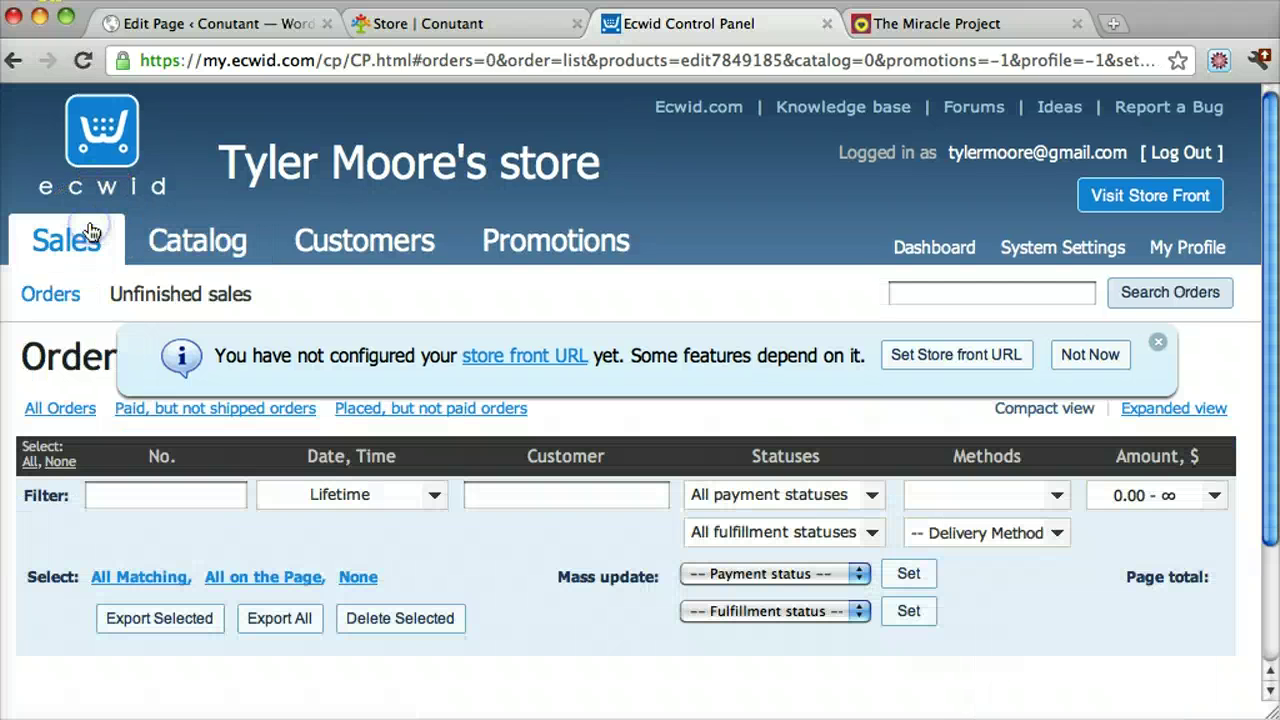
click(87, 148)
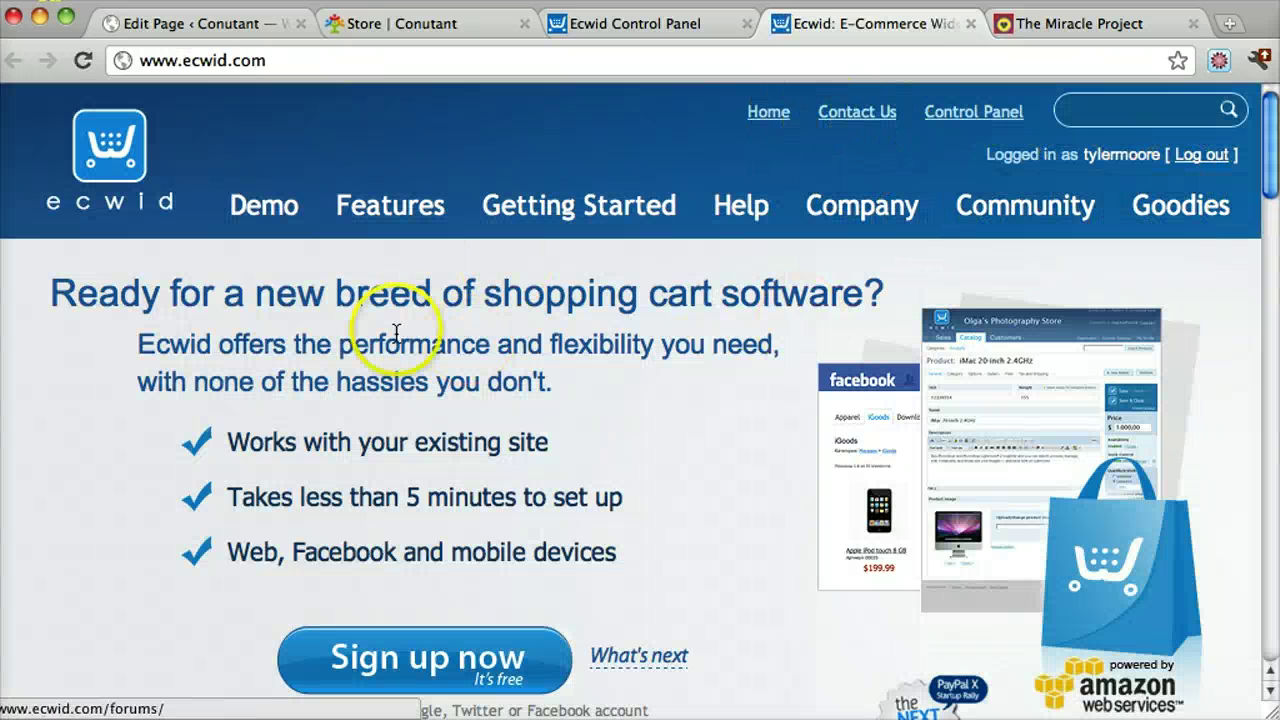
mouse_move(438, 212)
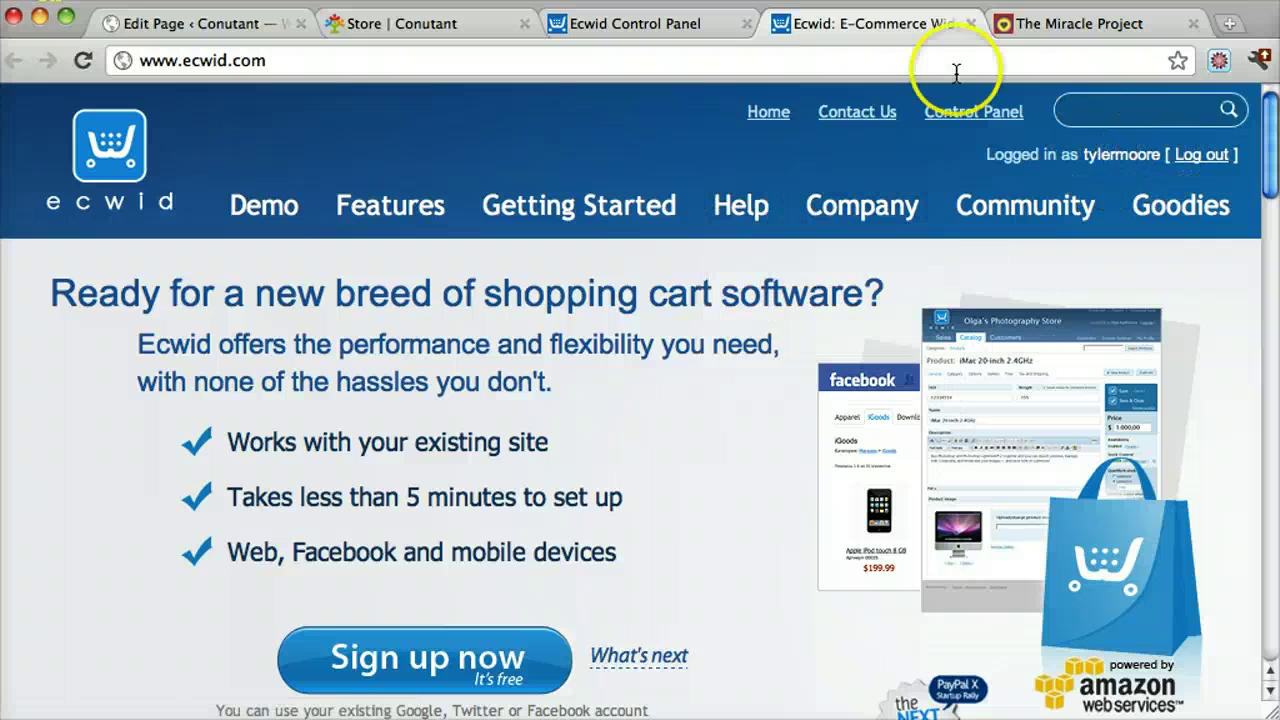
click(940, 110)
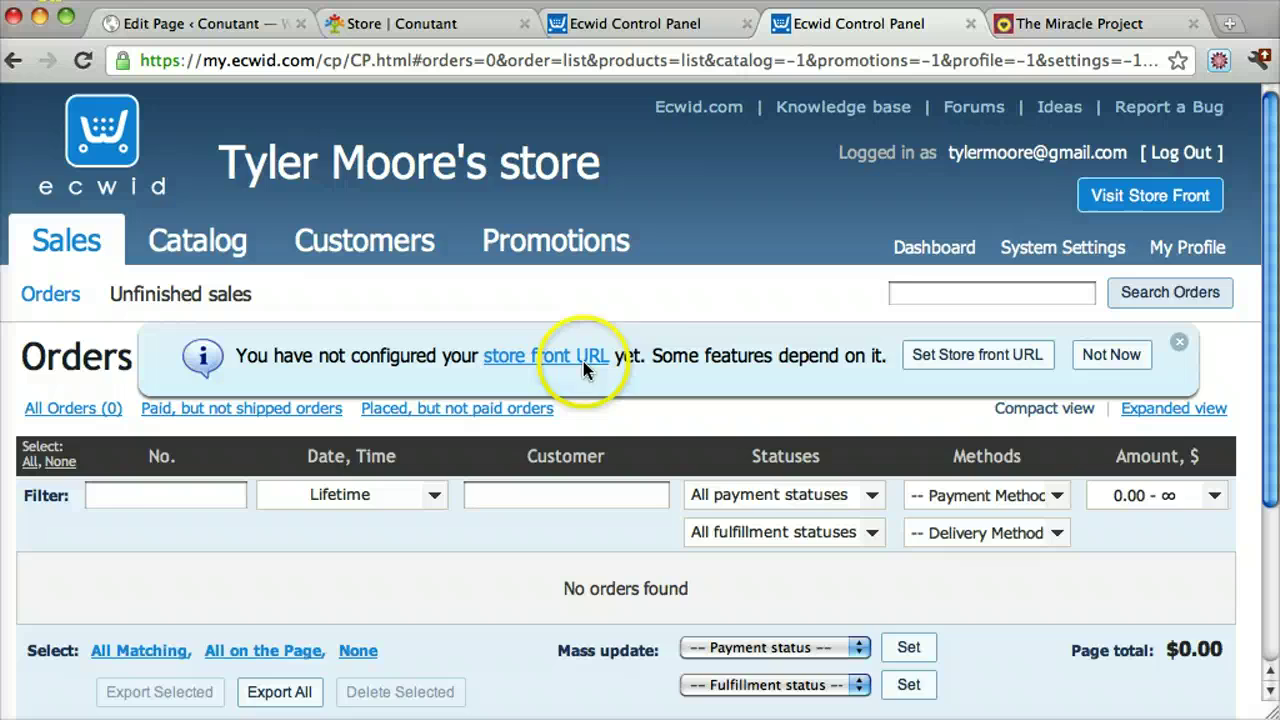
scroll(522, 405, down, 5)
scroll(523, 403, up, 4)
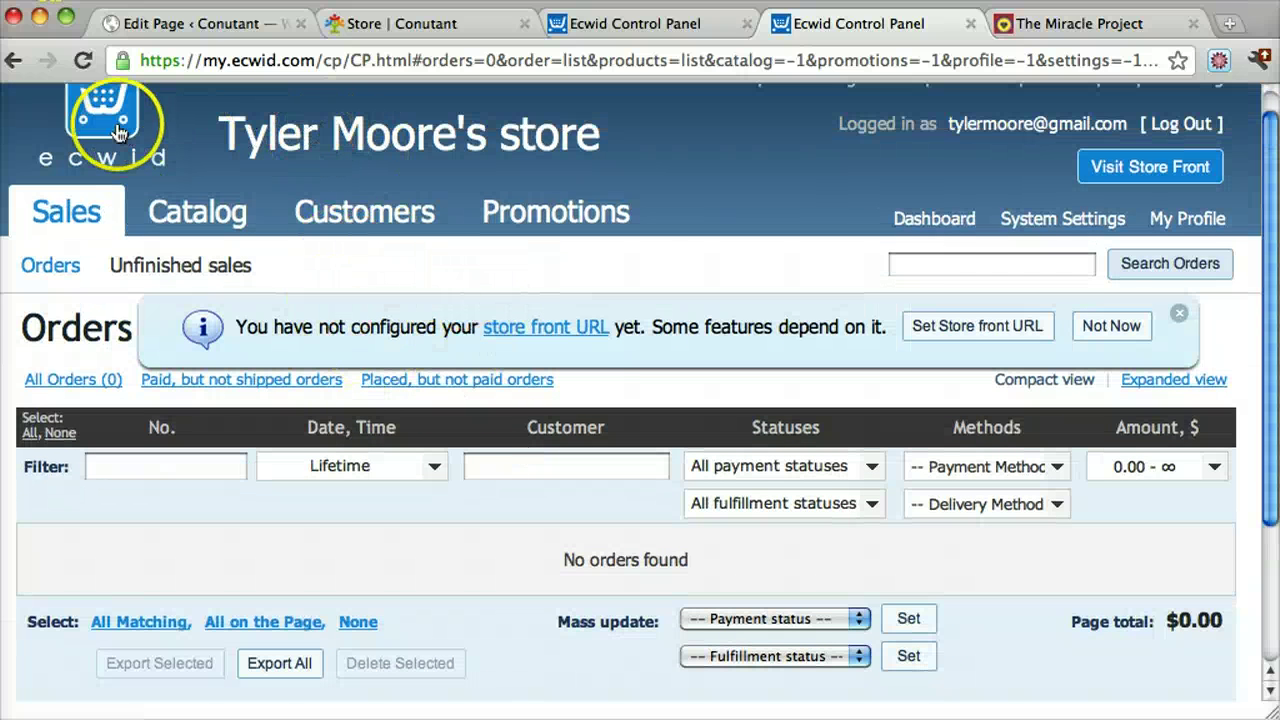
Scroll the dashboard to '2. Bag Widget Code', enlarge its box, and select the whole xMinicart script
click(909, 222)
scroll(571, 495, down, 4)
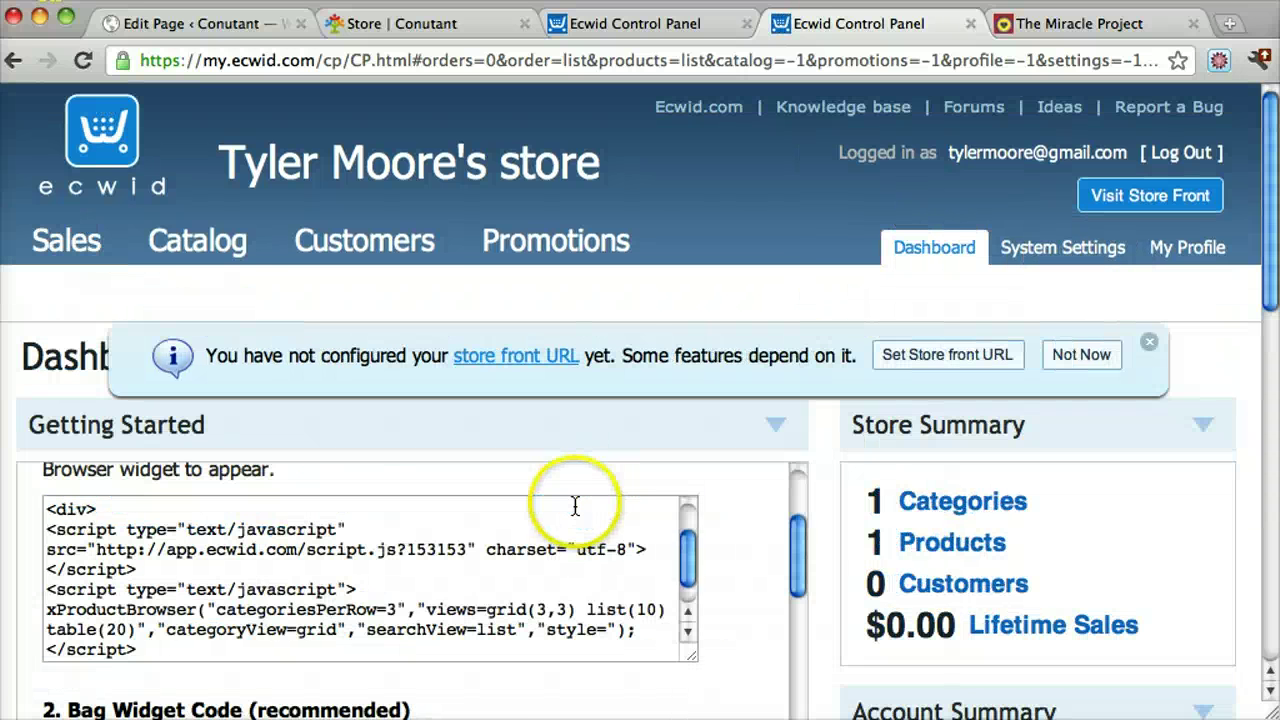
scroll(878, 520, down, 2)
scroll(878, 520, down, 8)
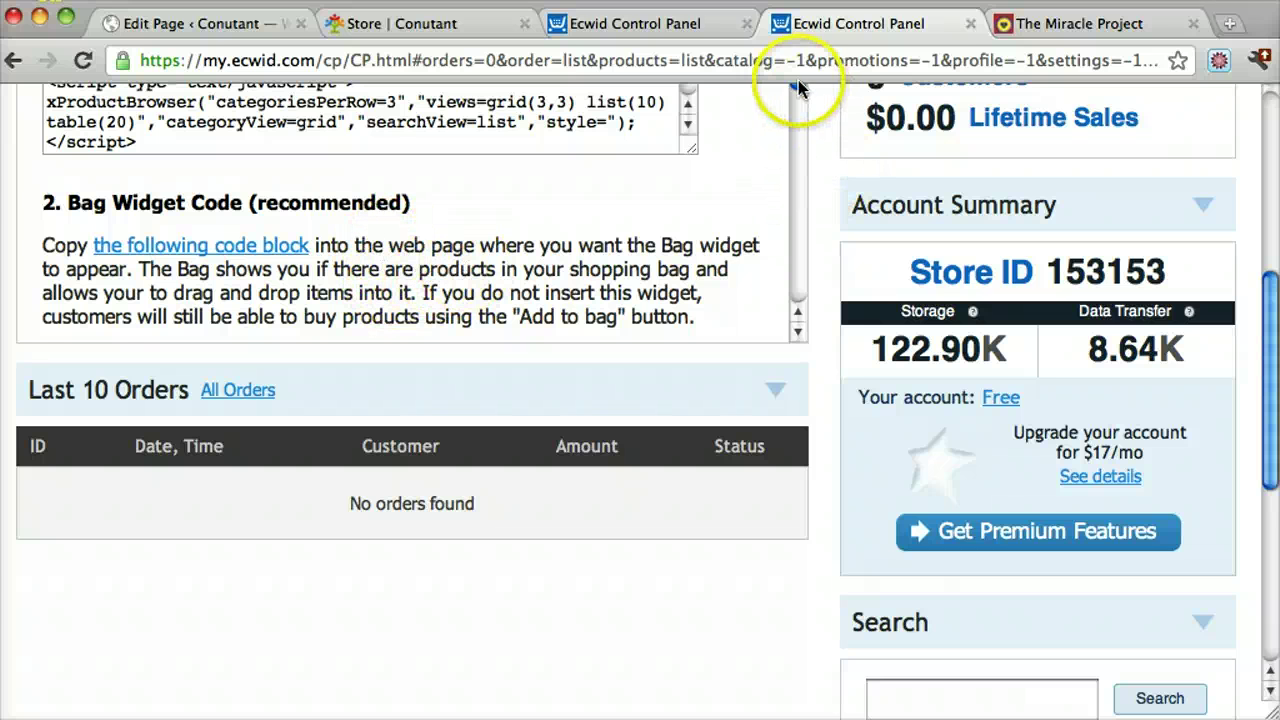
scroll(798, 93, down, 6)
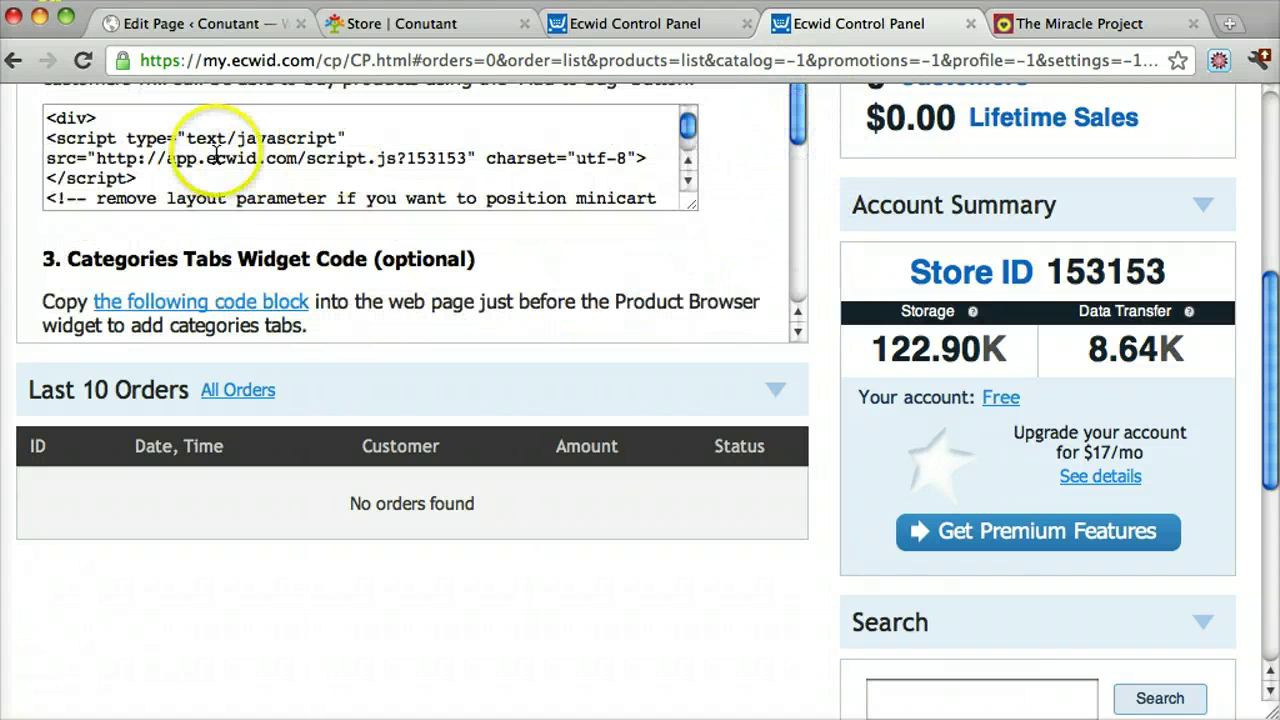
drag(687, 125, 687, 140)
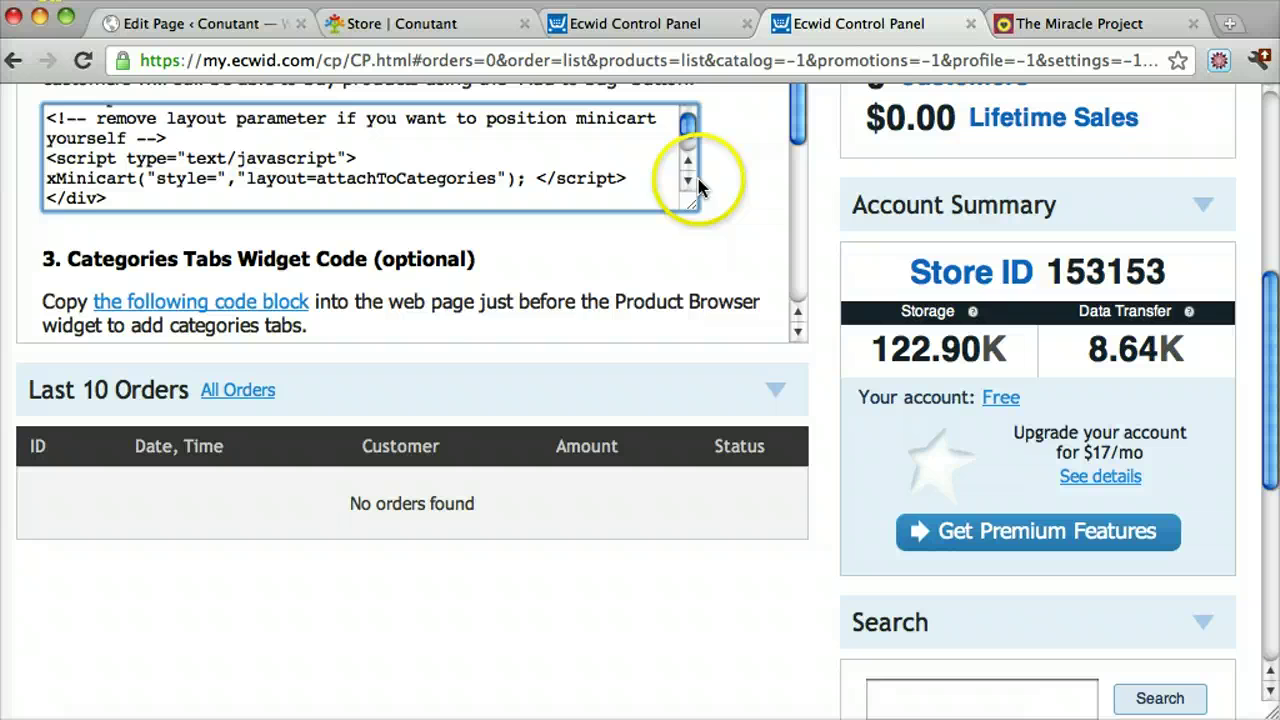
drag(692, 208, 692, 300)
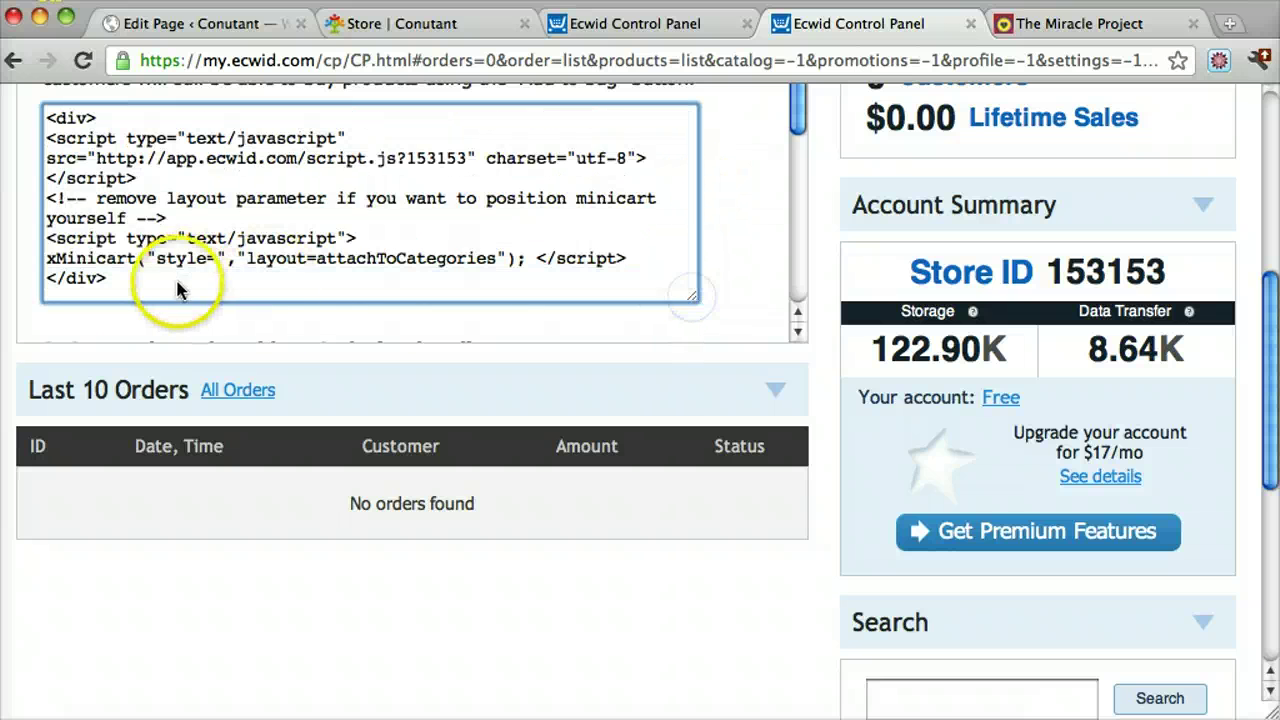
key(super+a)
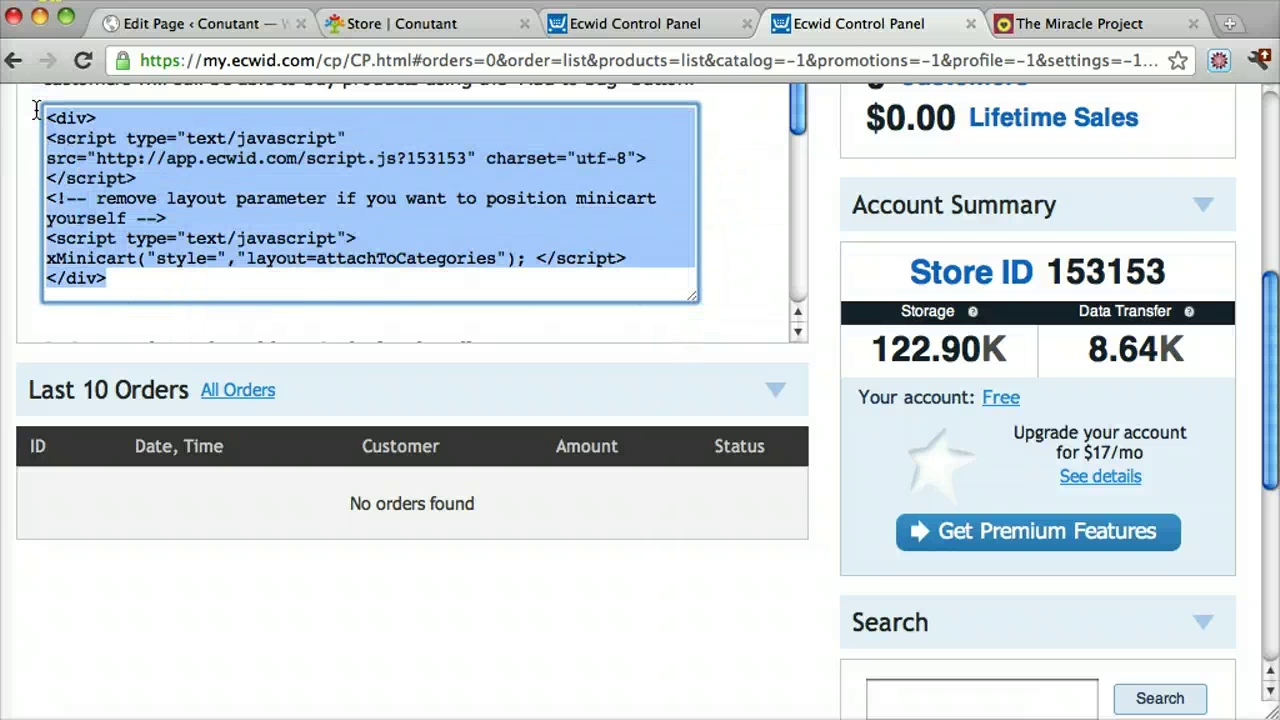
Paste the Bag widget code below the existing store code on the Store page and update it
click(457, 22)
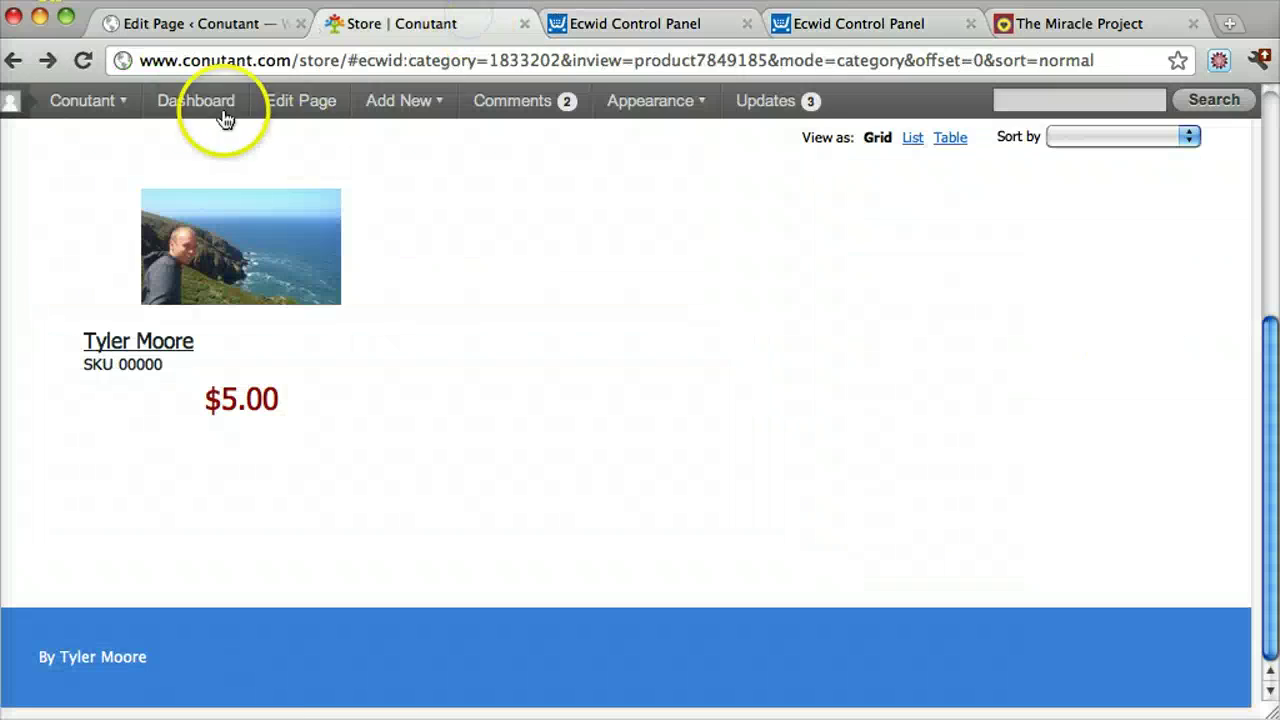
click(288, 108)
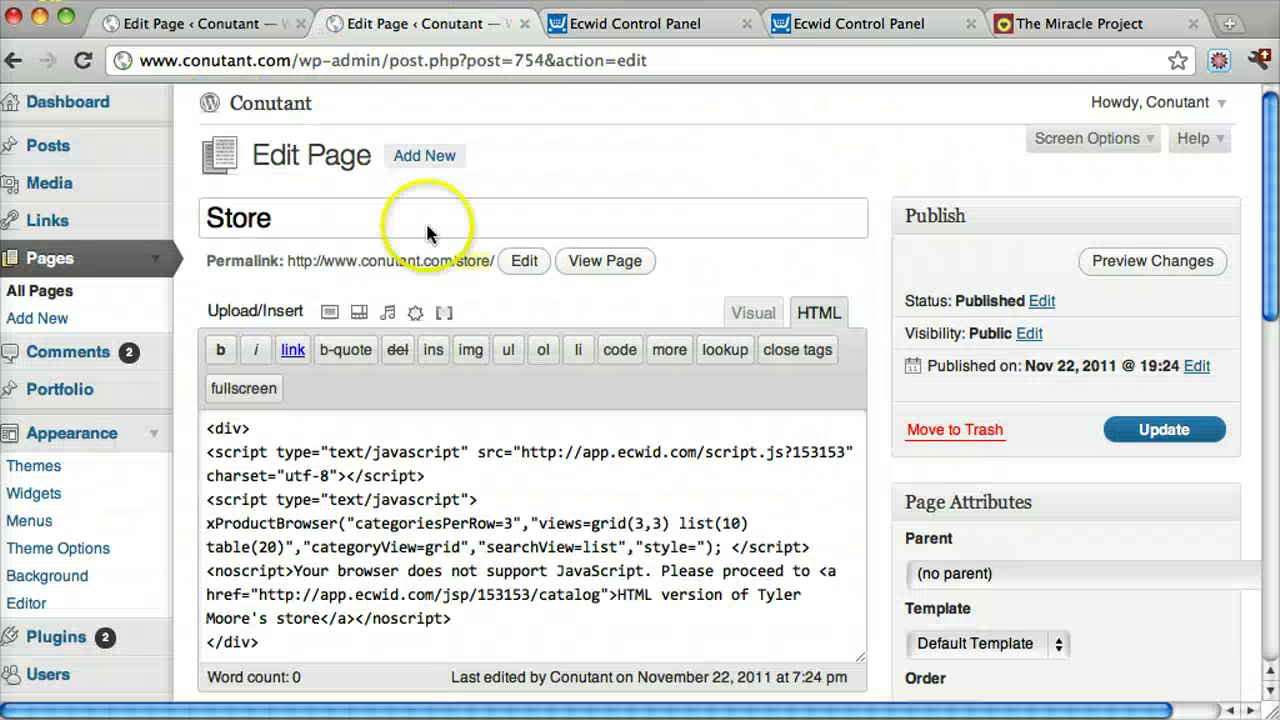
scroll(505, 513, down, 3)
click(380, 529)
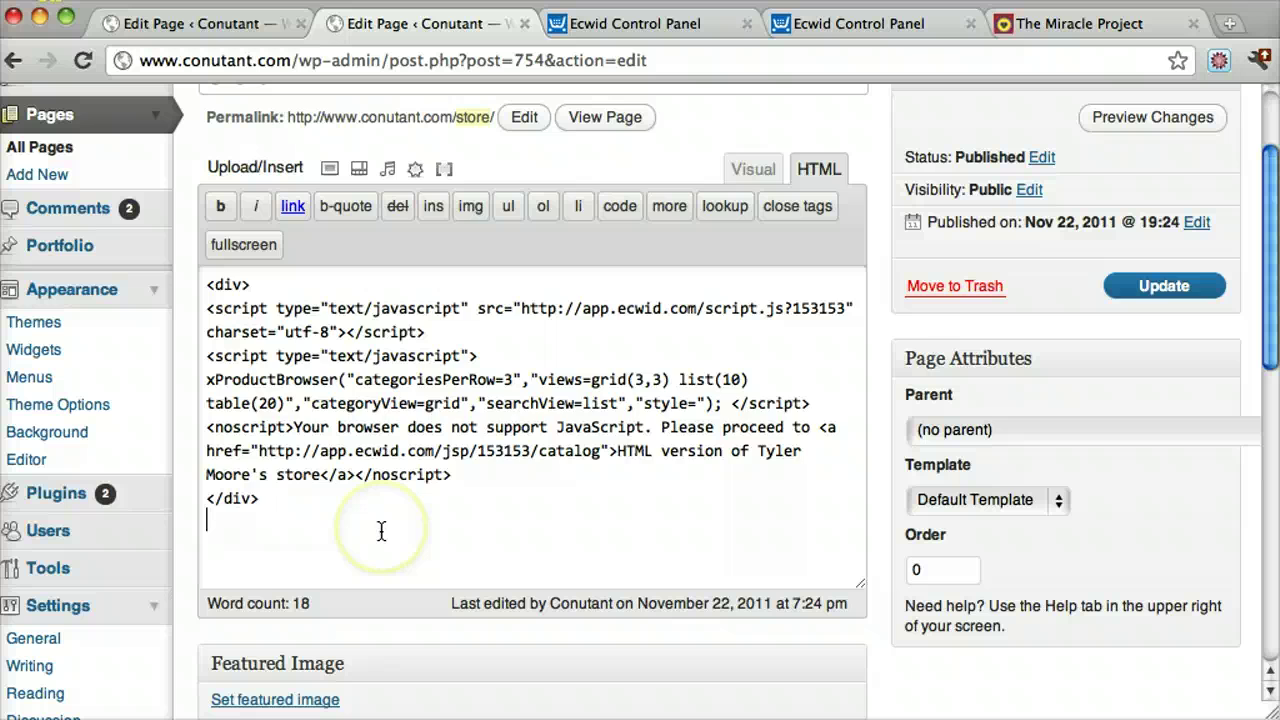
key(Return)
key(Return)
text(<div> <script type="text/javascript" src="http://app.ecwid.com/script.js?153153" charset="utf-8"></script> <!-- remove layout parameter if you want to position minicart yourself --> <script type="text/javascript"> xMinicart("style=","layout=attachToCategories"); </script> </div>)
click(1157, 293)
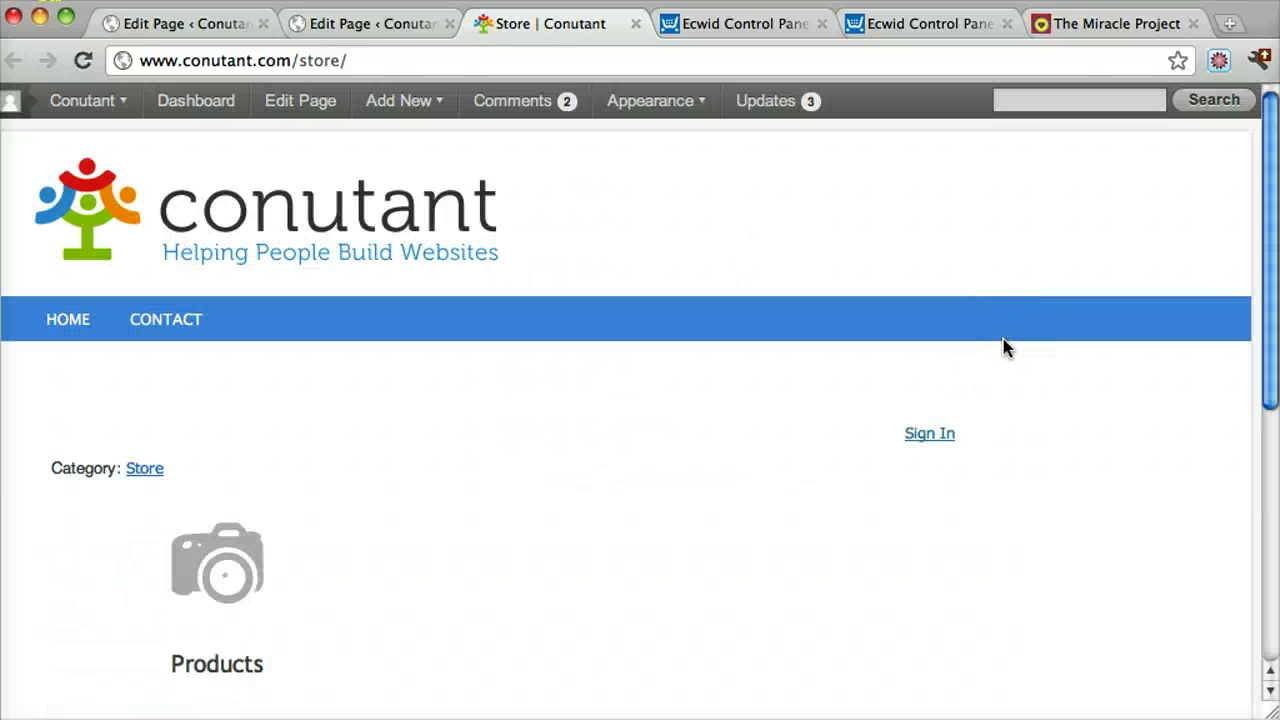
Cut the xMinicart bag code, paste it at the top of the Store page's HTML, and update
scroll(1005, 347, down, 2)
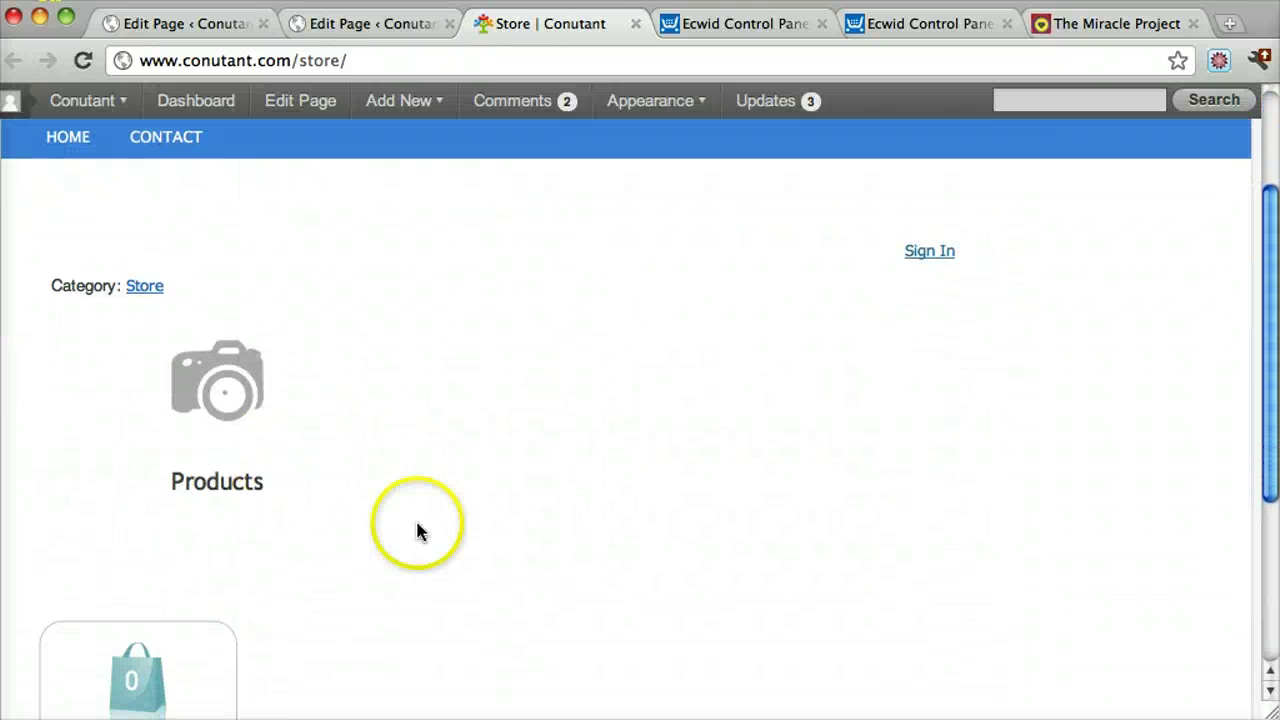
scroll(415, 518, down, 5)
click(350, 26)
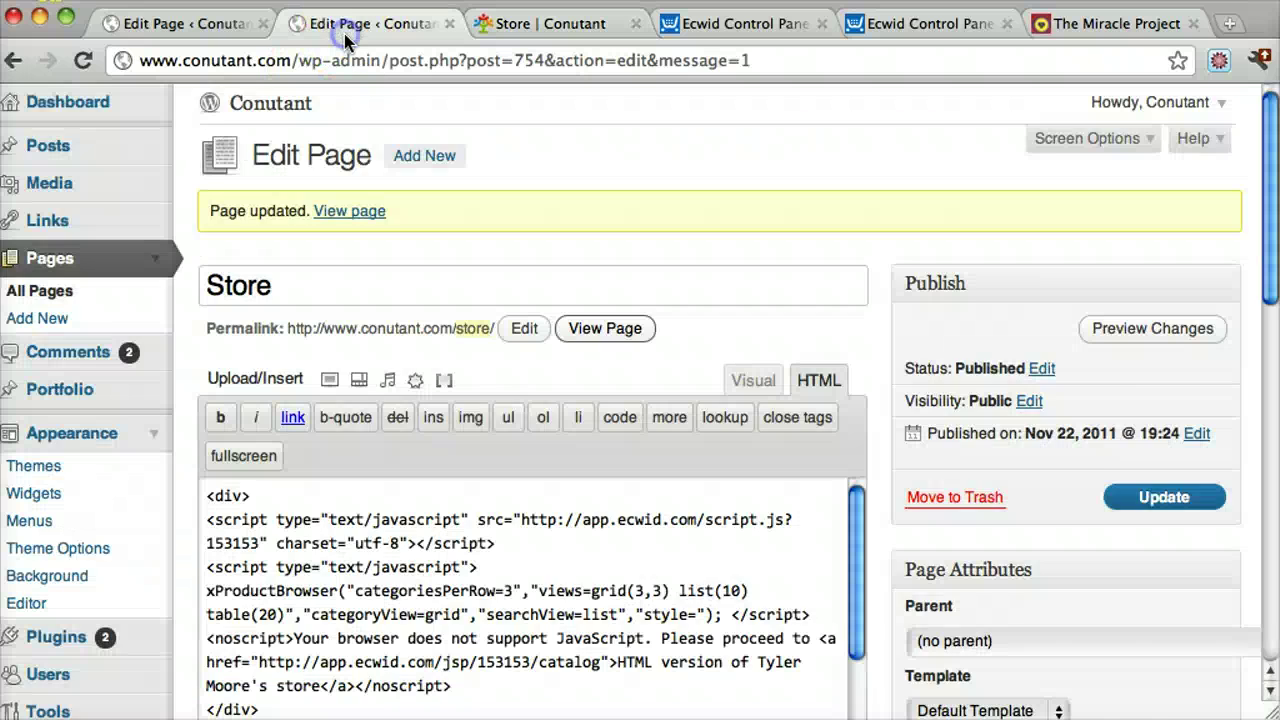
scroll(553, 415, down, 10)
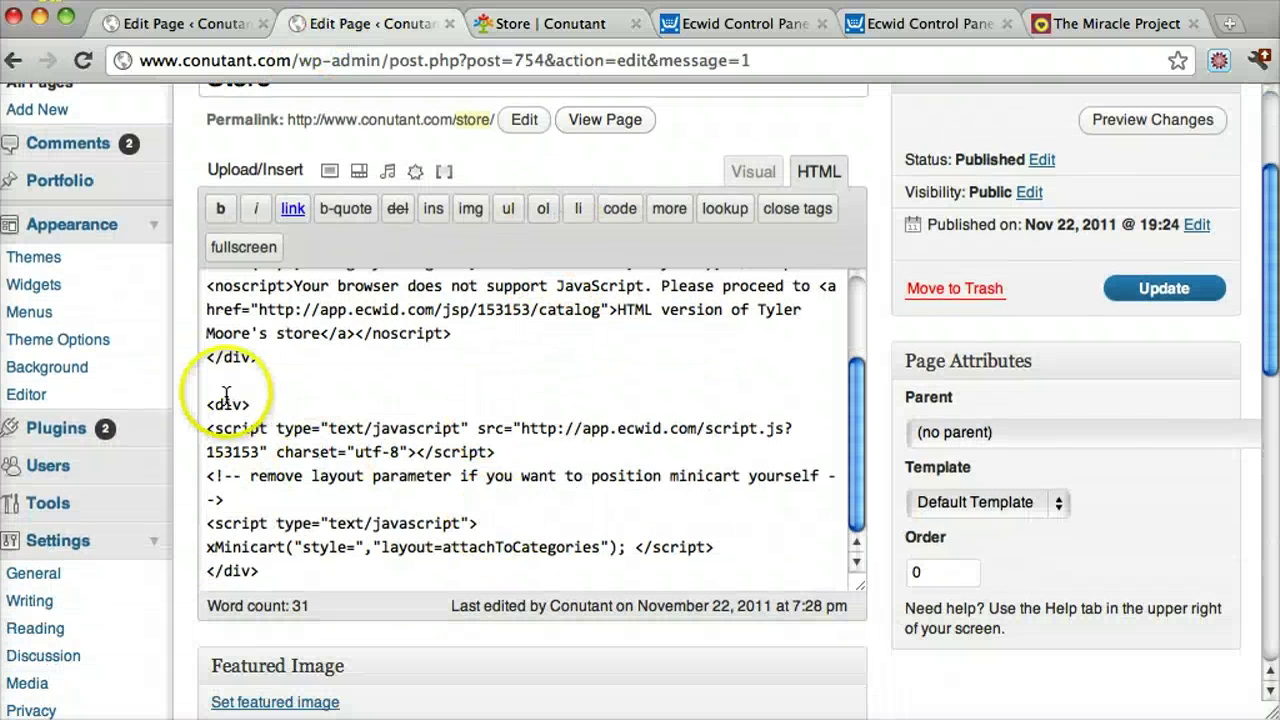
drag(208, 404, 349, 588)
key(super+c)
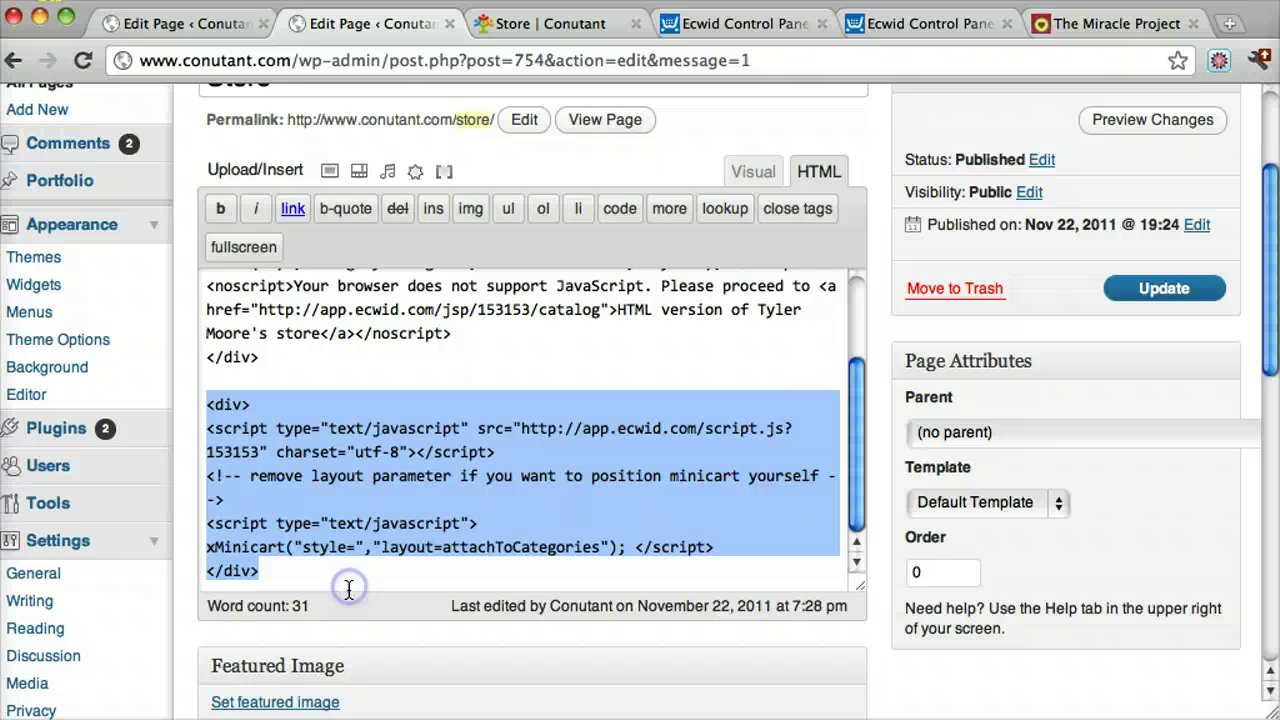
key(Delete)
scroll(330, 520, up, 10)
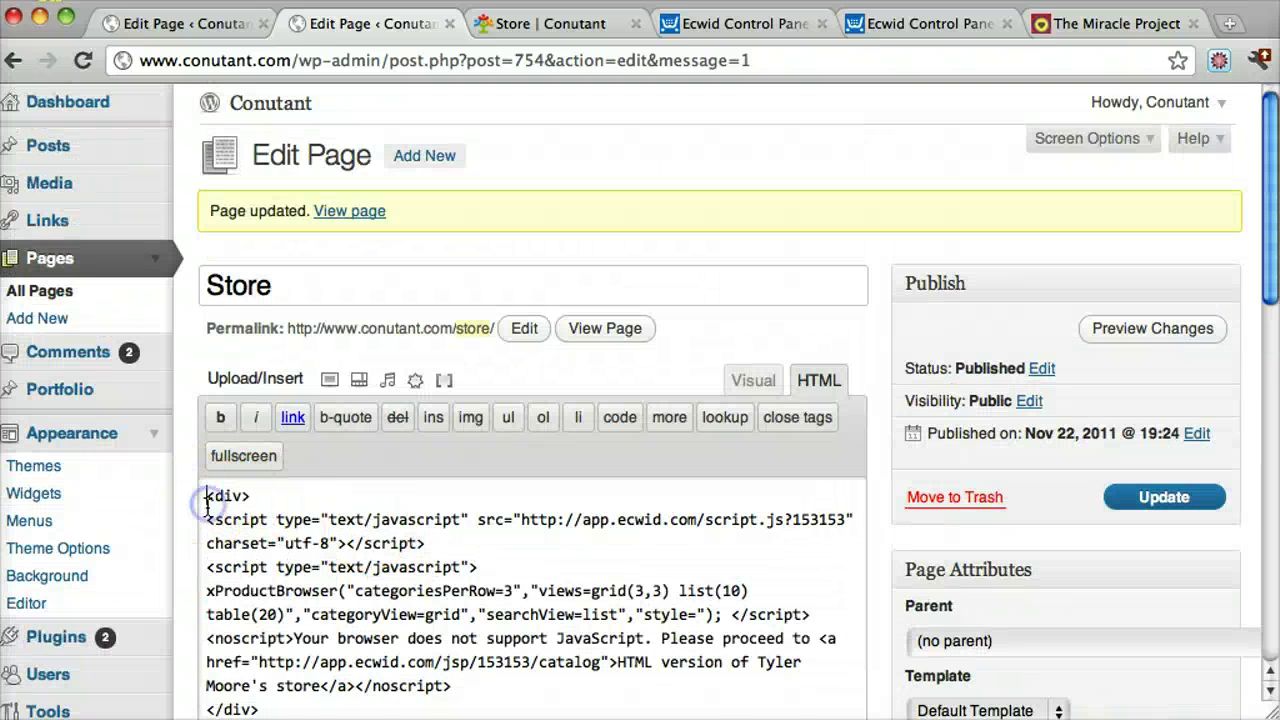
key(Return)
key(Return)
key(super+v)
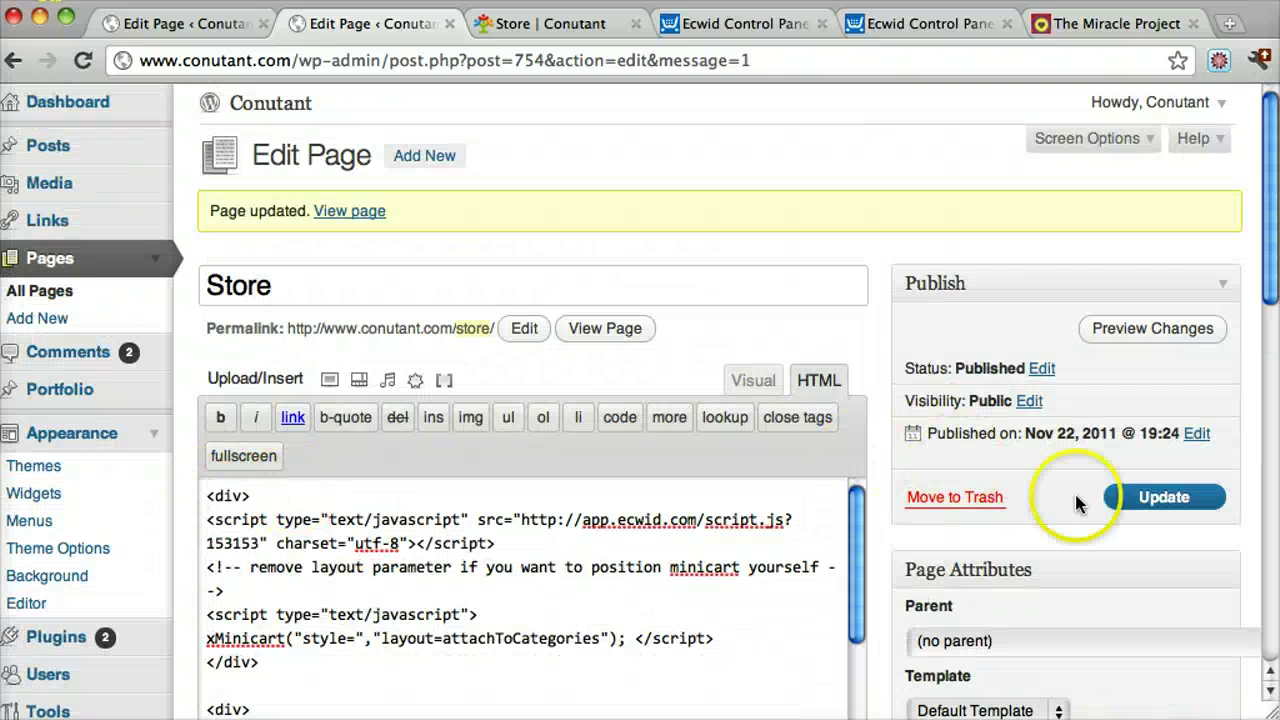
click(1157, 505)
Reload the live Store page and open the Products category
click(510, 25)
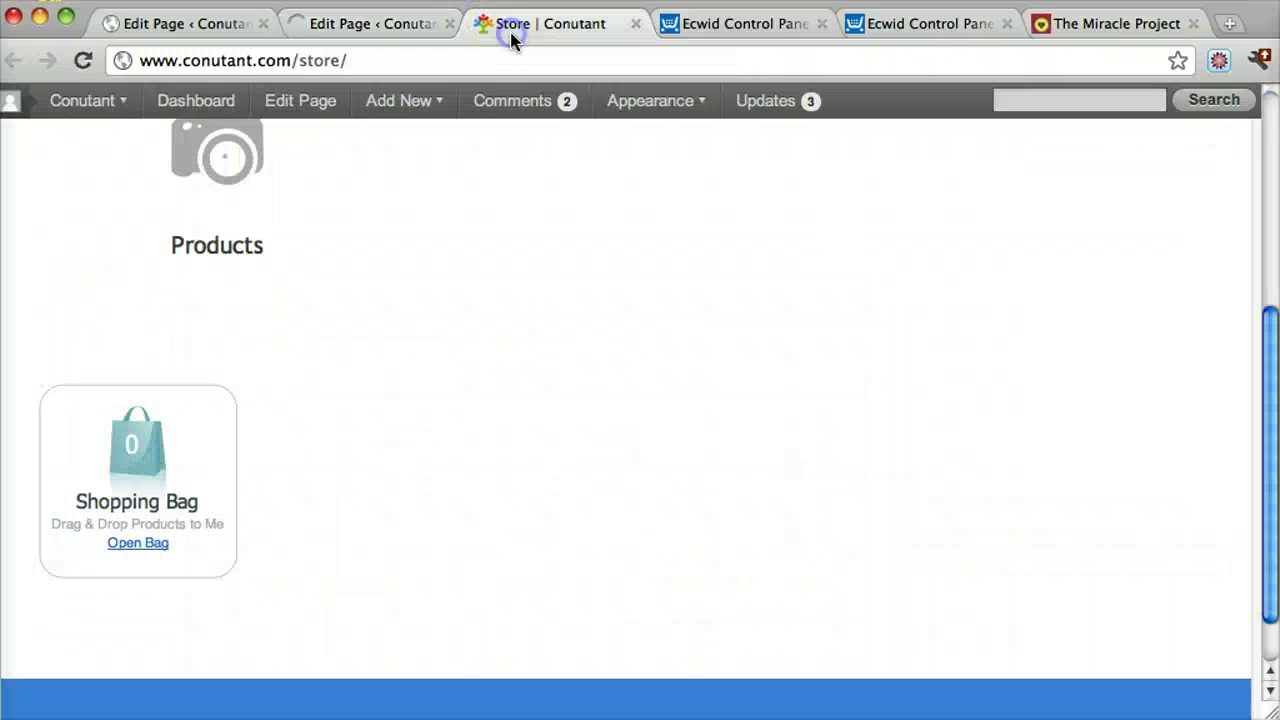
click(235, 60)
key(Return)
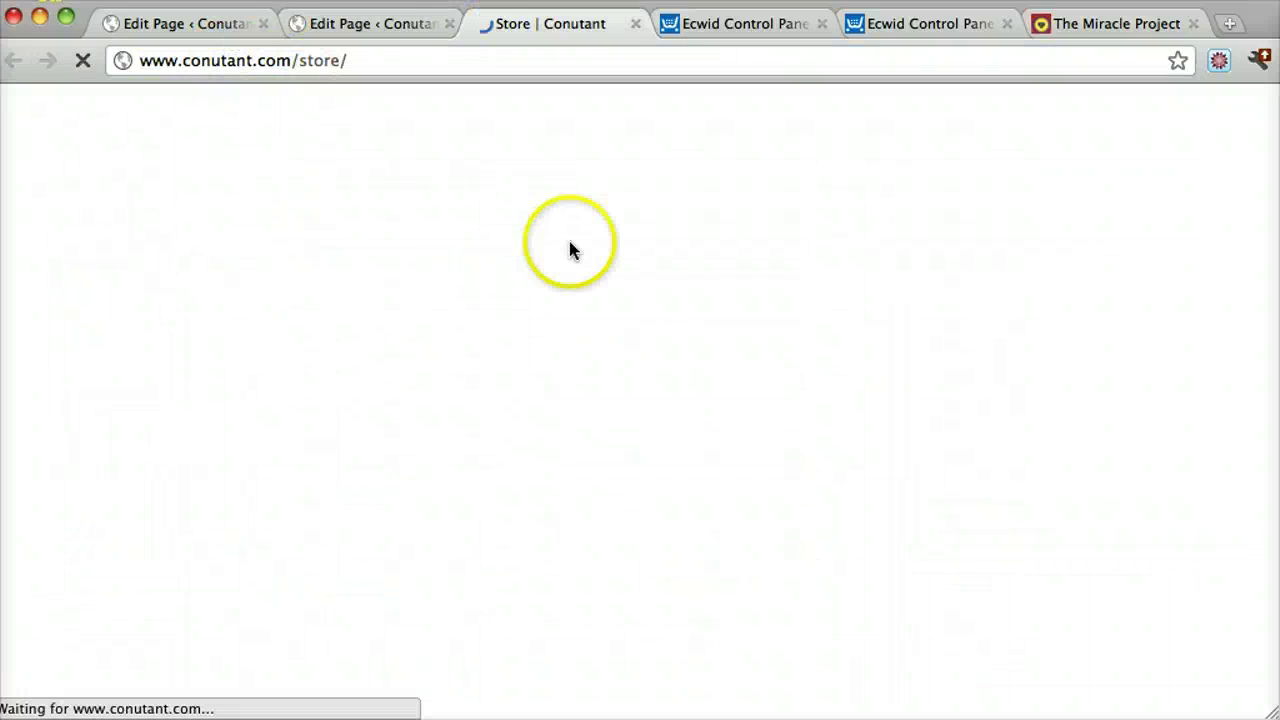
scroll(783, 314, down, 5)
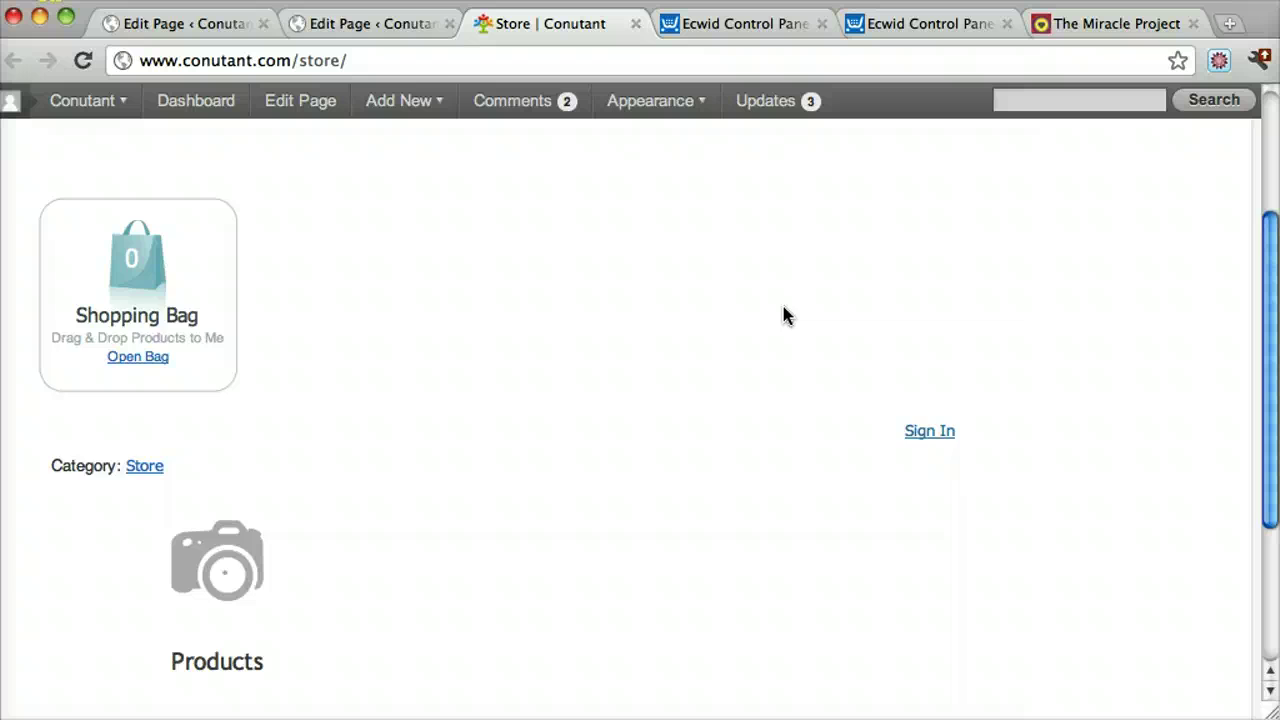
click(240, 505)
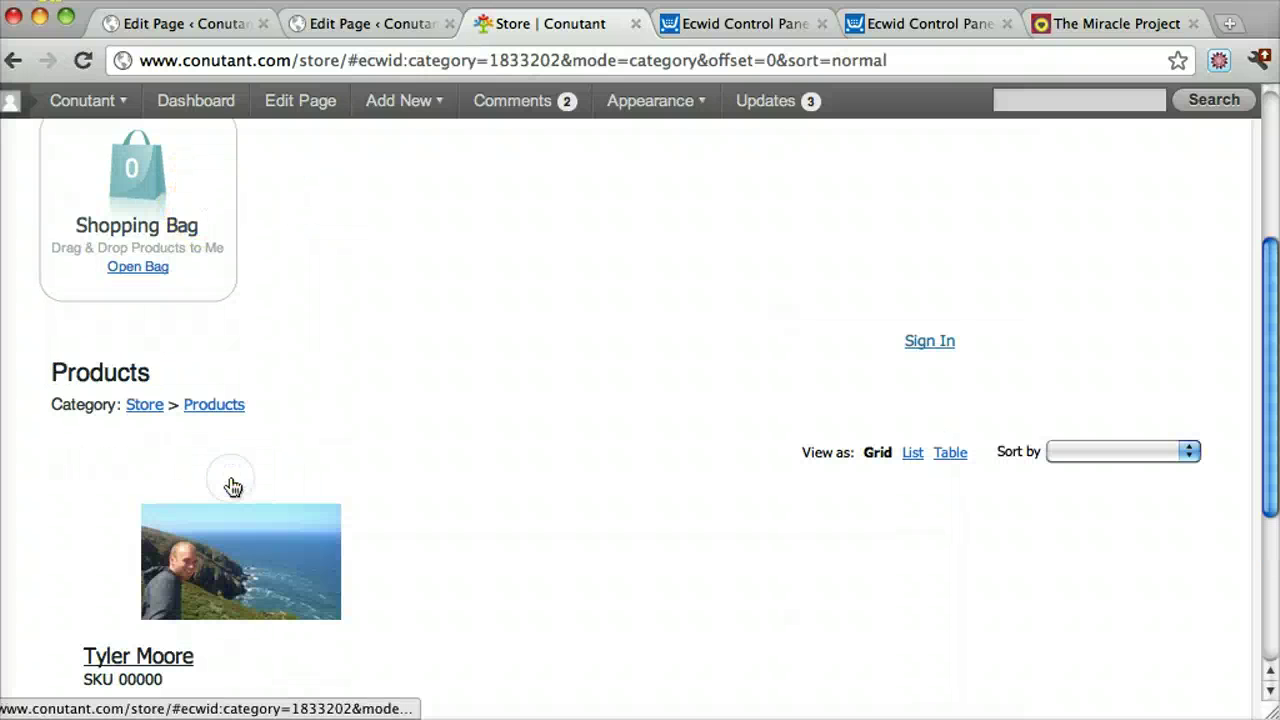
click(553, 458)
Drag the $5.00 product into the Shopping Bag and open the bag showing 1 item
scroll(194, 463, down, 3)
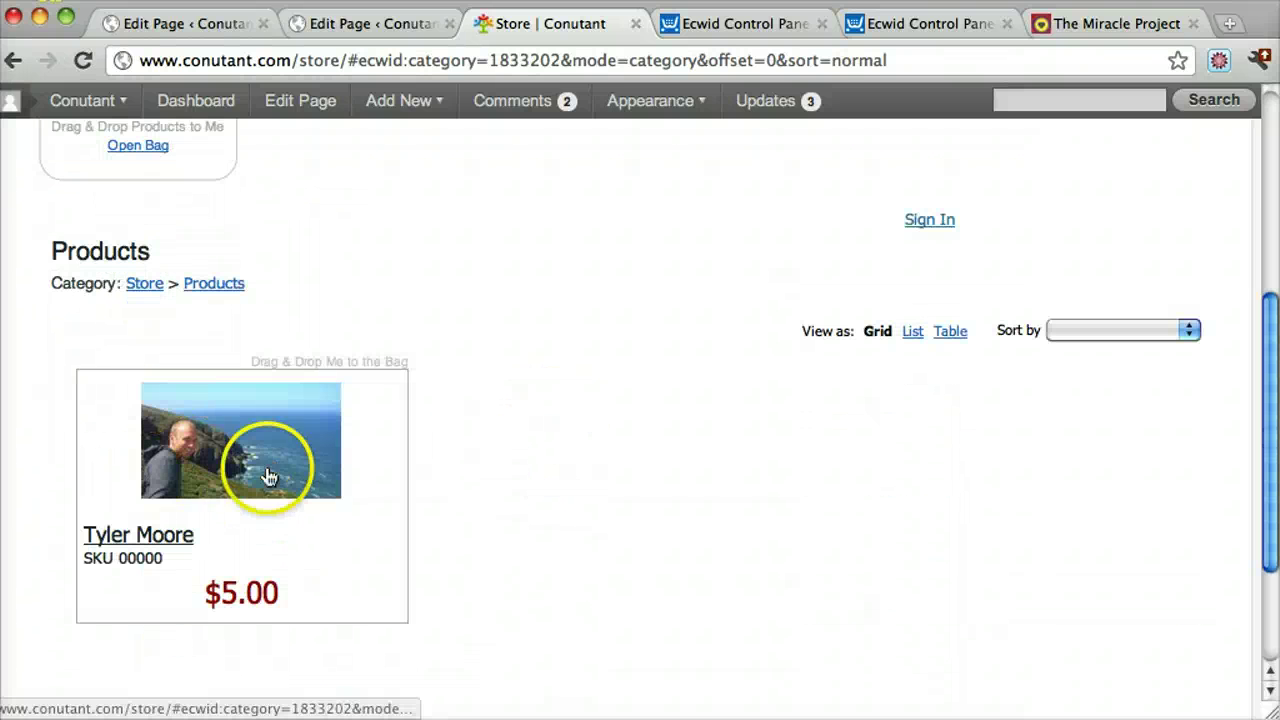
scroll(265, 490, up, 2)
drag(224, 573, 137, 509)
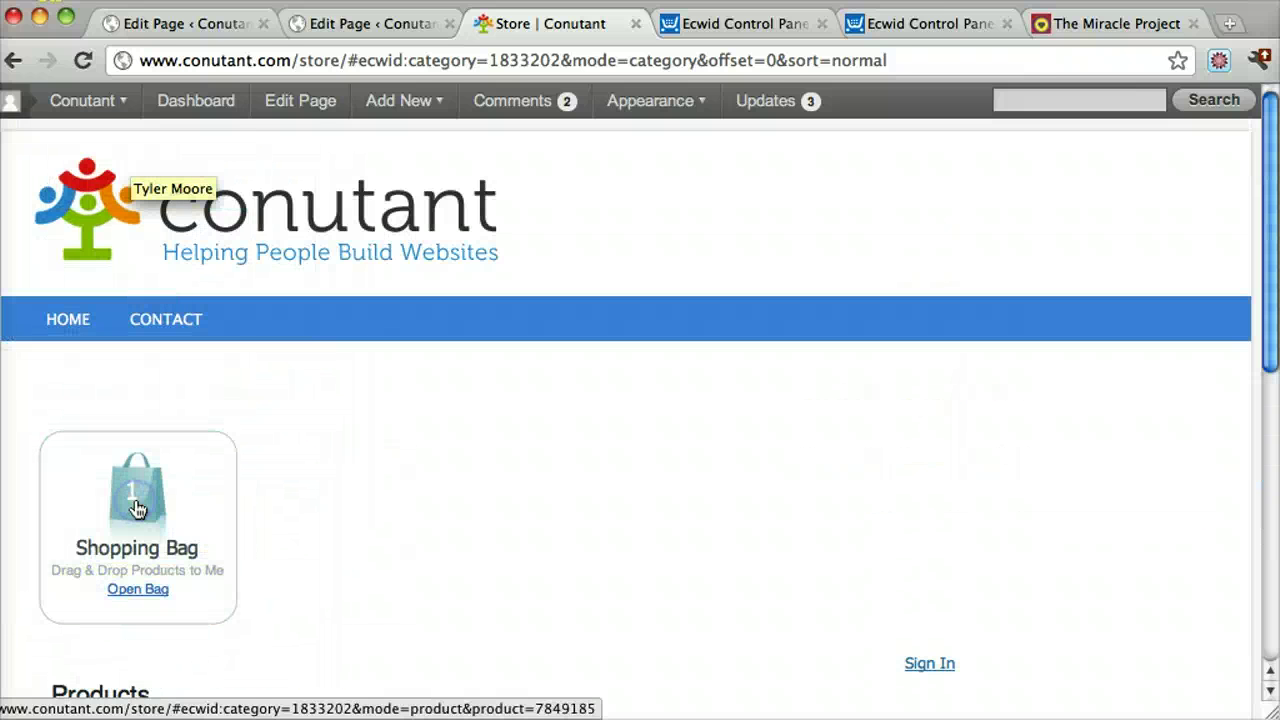
click(137, 509)
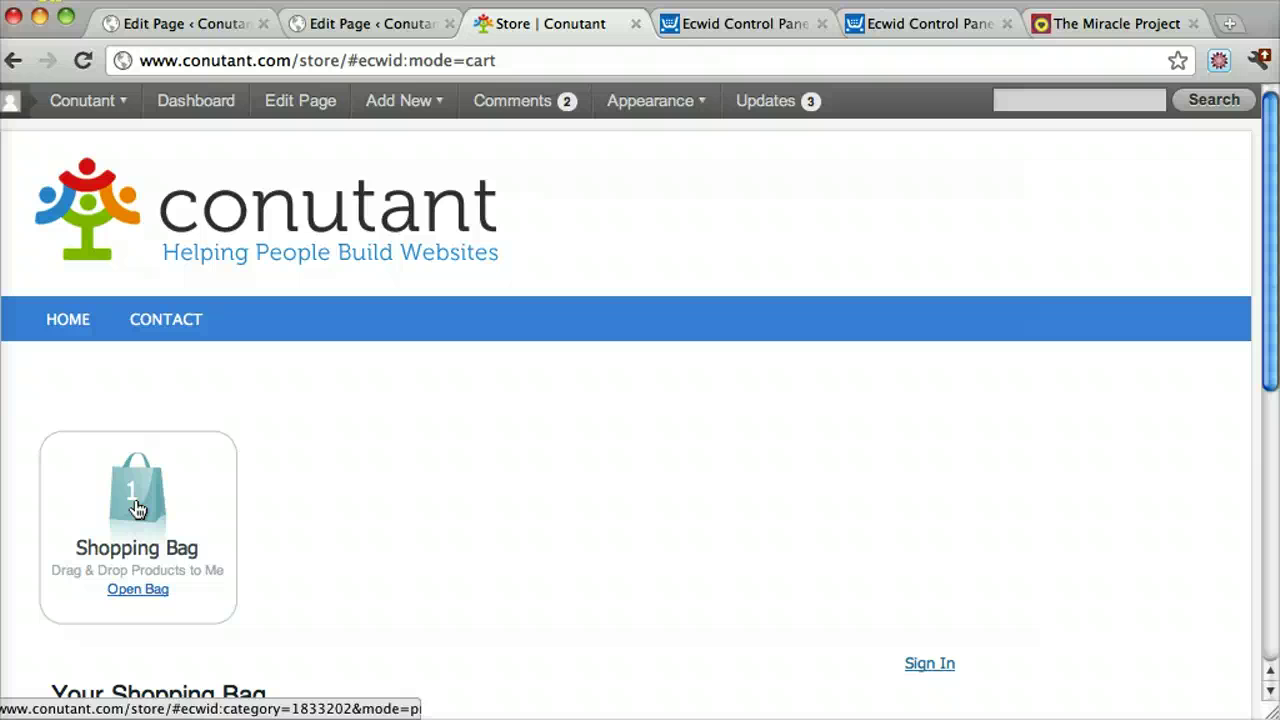
scroll(350, 470, down, 3)
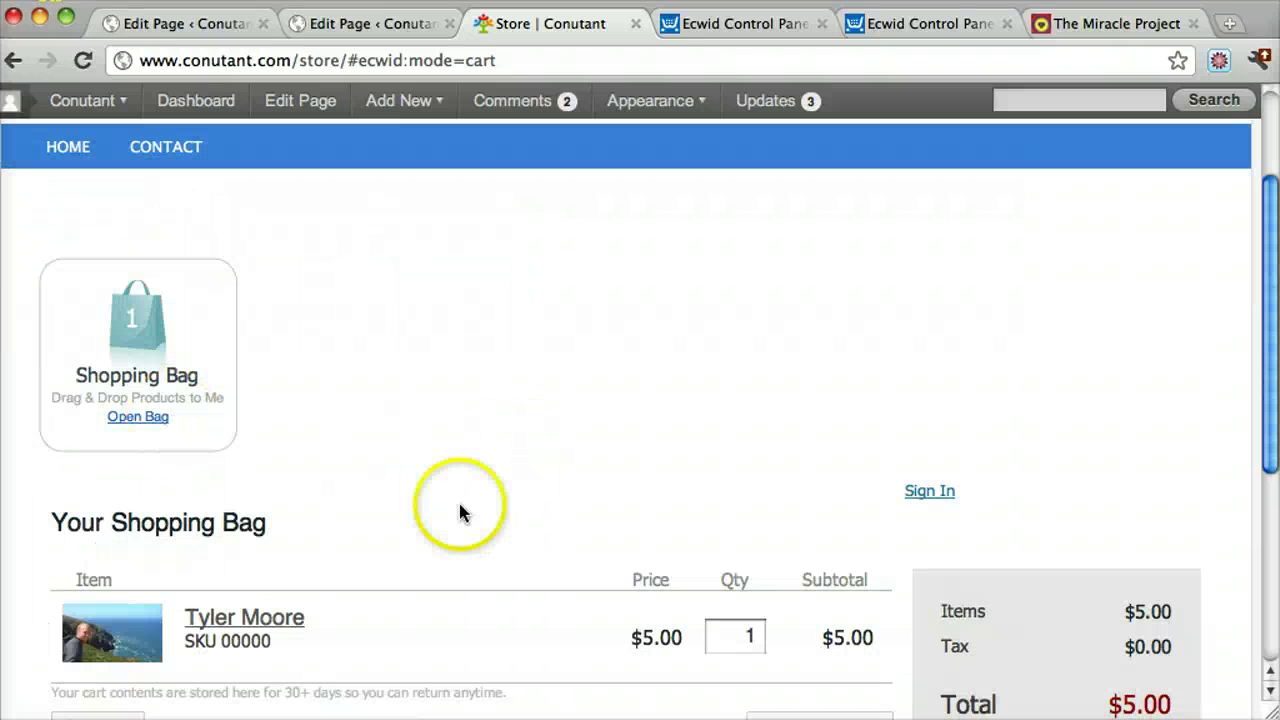
scroll(600, 490, down, 3)
scroll(720, 445, up, 6)
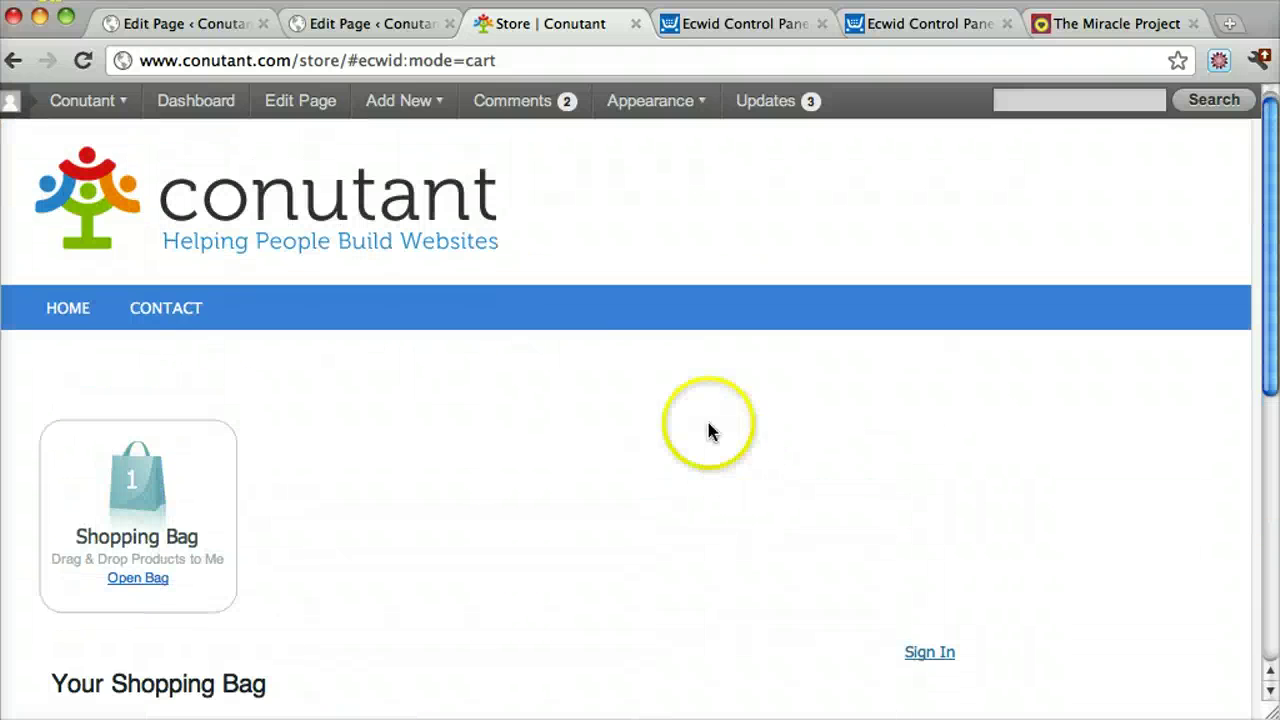
Open System Settings' General page in the control panel and dismiss the store front URL notice
click(727, 25)
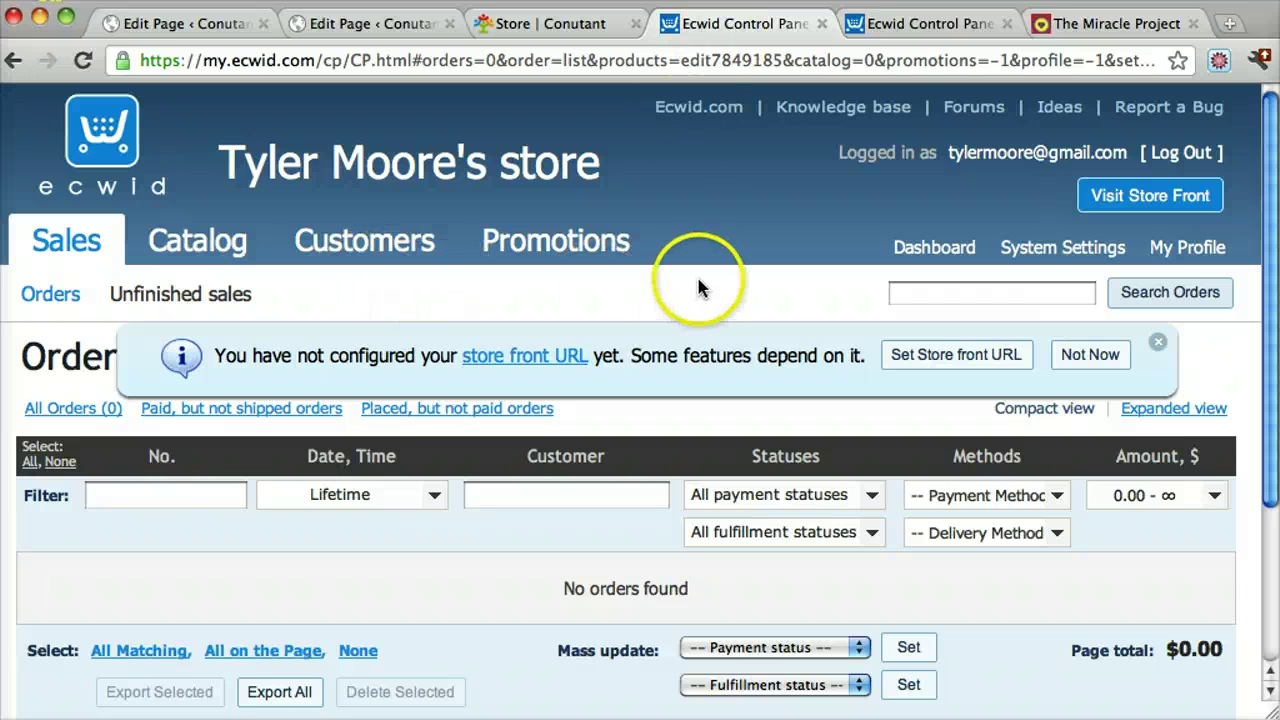
scroll(698, 286, down, 3)
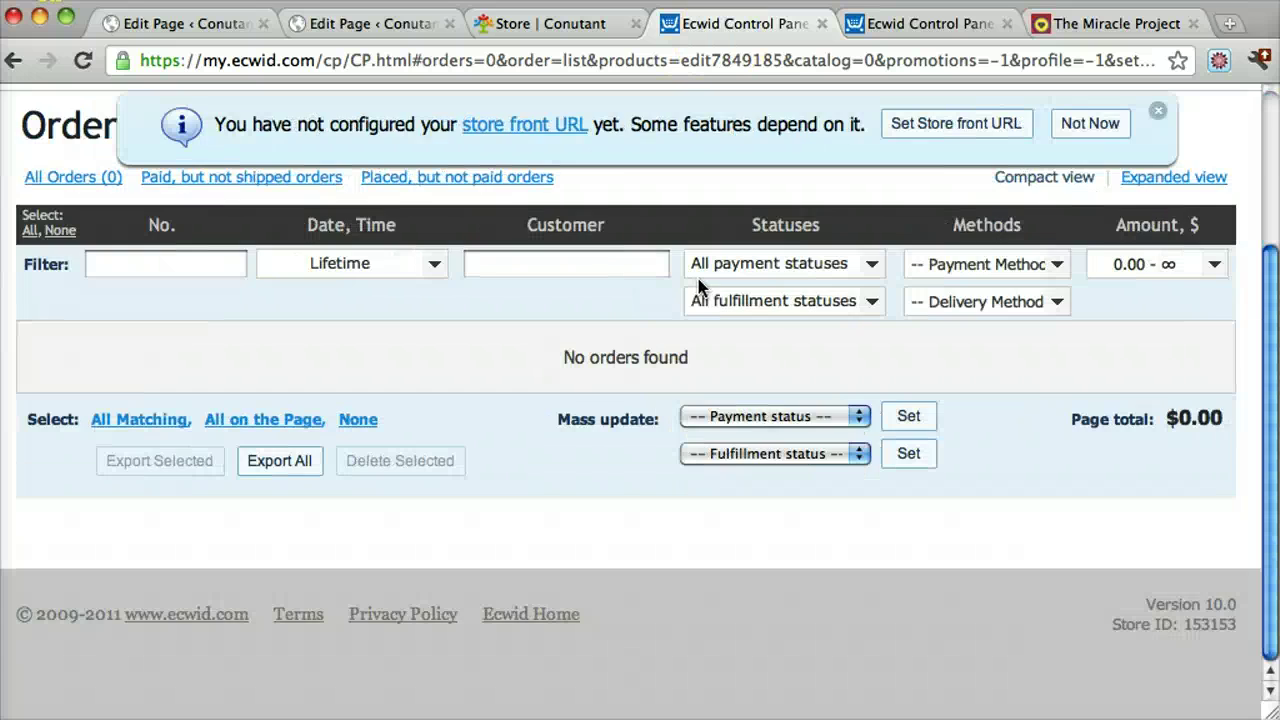
scroll(698, 286, up, 3)
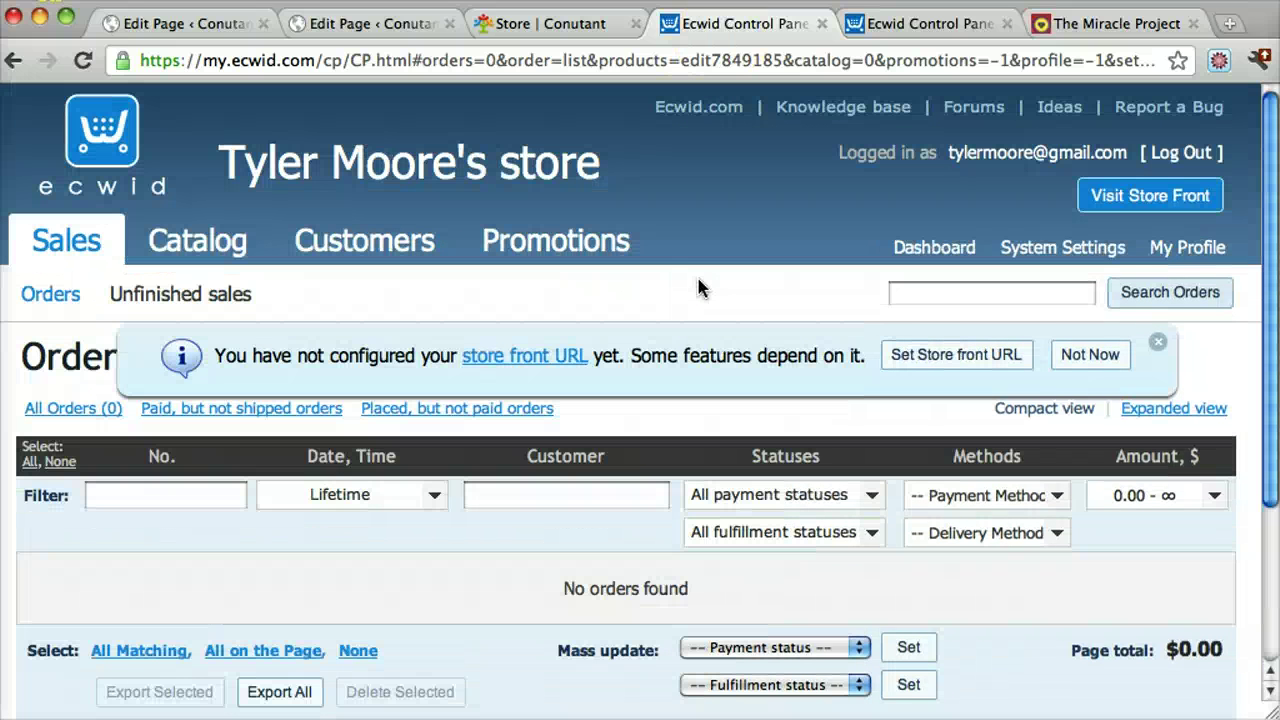
click(1022, 247)
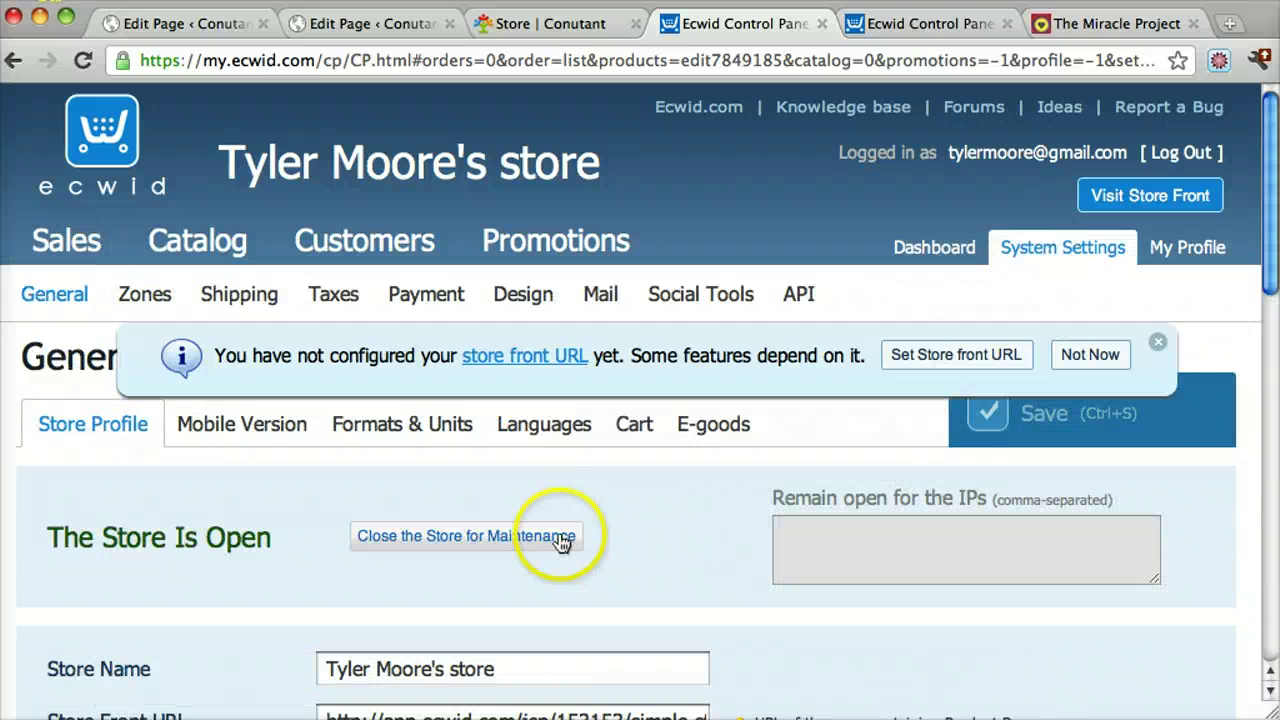
click(1157, 341)
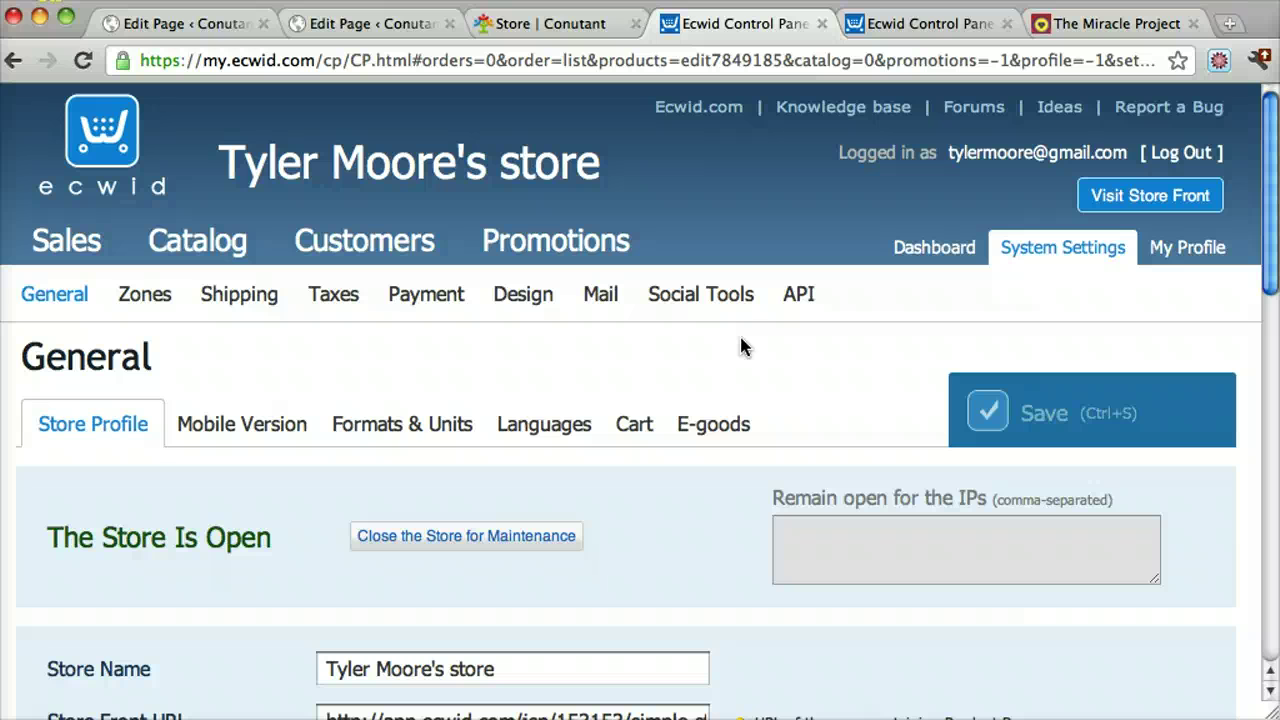
click(746, 505)
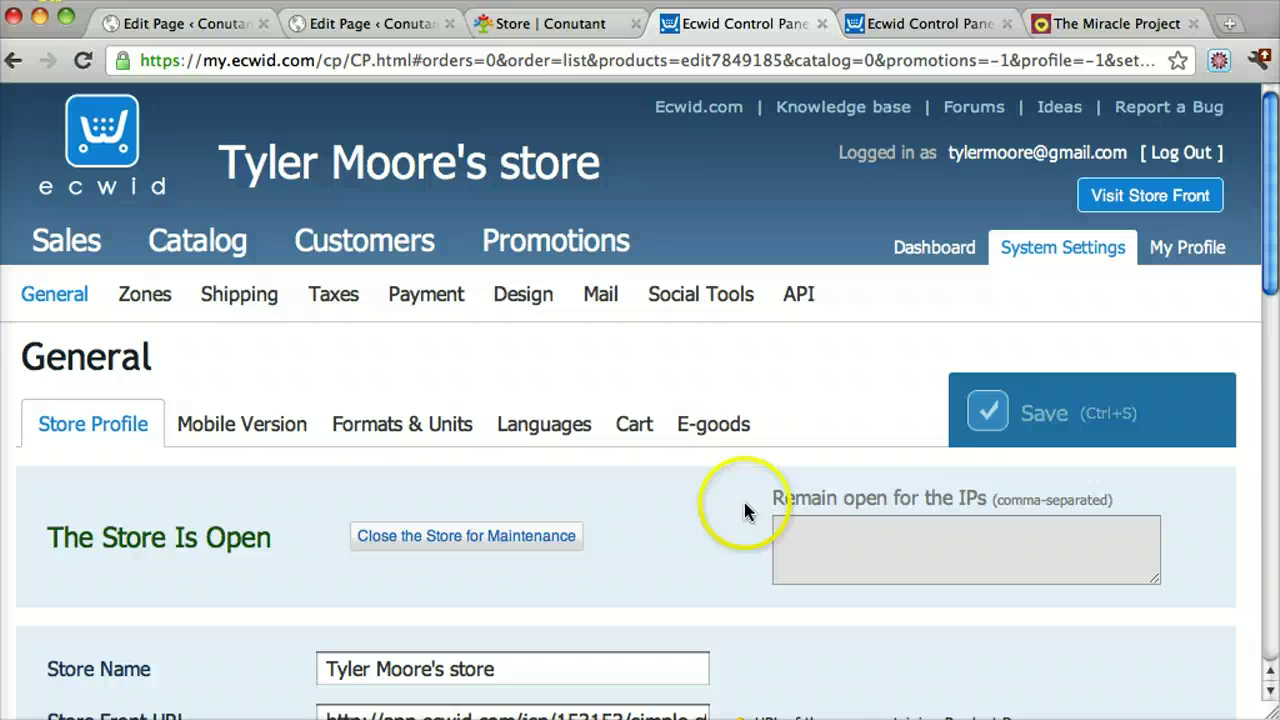